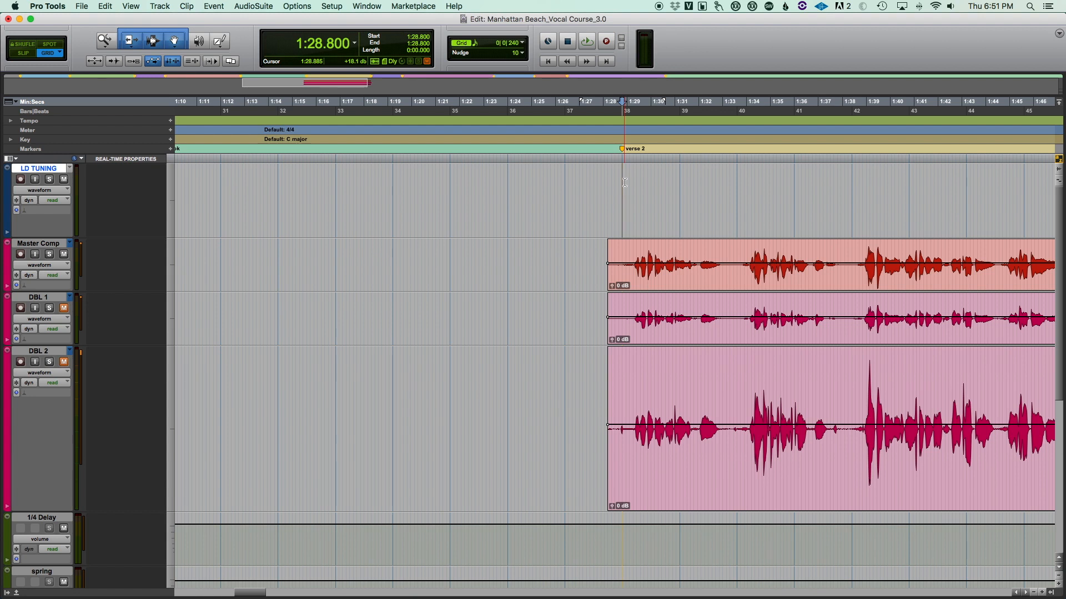
# Step: Copy the verse 2 vocal clip from the Master Comp track to the same position on the LD TUNING track
pyautogui.press('t')
pyautogui.press('t')
pyautogui.press('t')
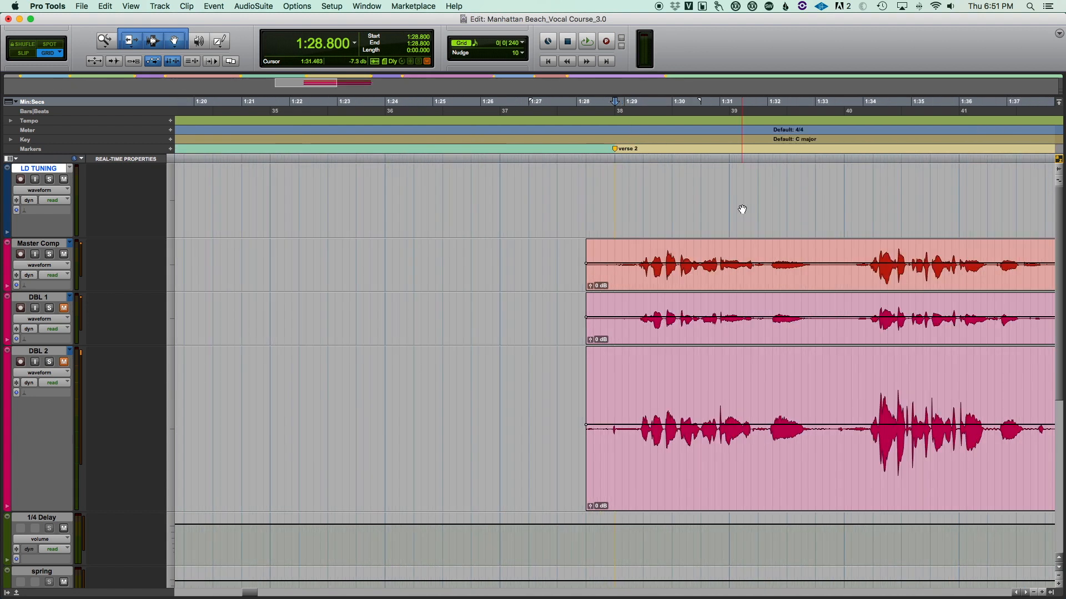
pyautogui.press('r')
pyautogui.press('r')
pyautogui.click(743, 278)
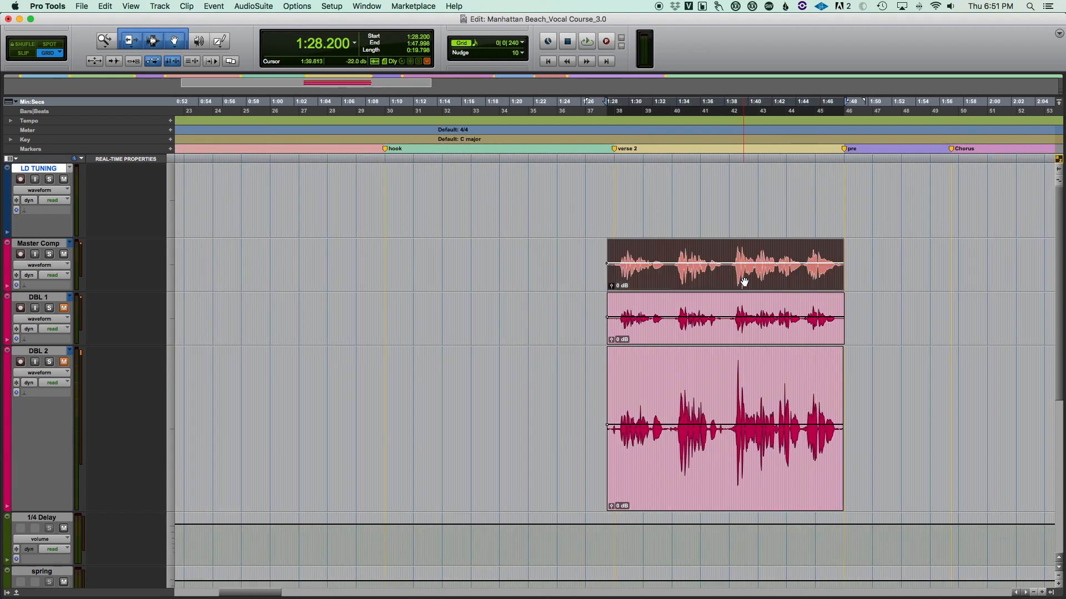
pyautogui.hscroll(3, 743, 282)
pyautogui.press('t')
pyautogui.hscroll(5, 742, 280)
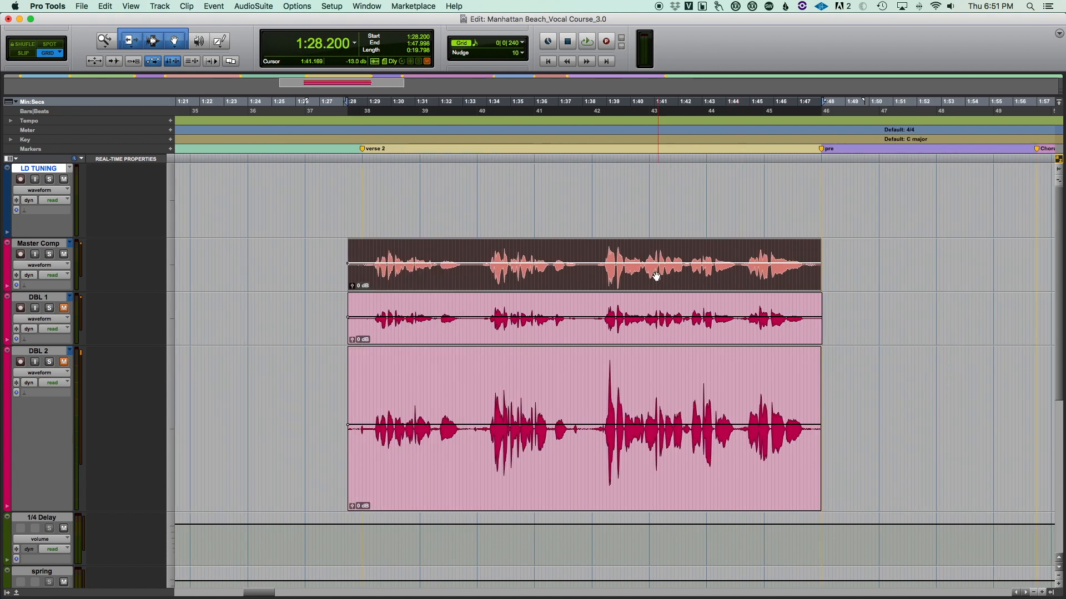
pyautogui.moveTo(651, 278); pyautogui.dragTo(643, 209)
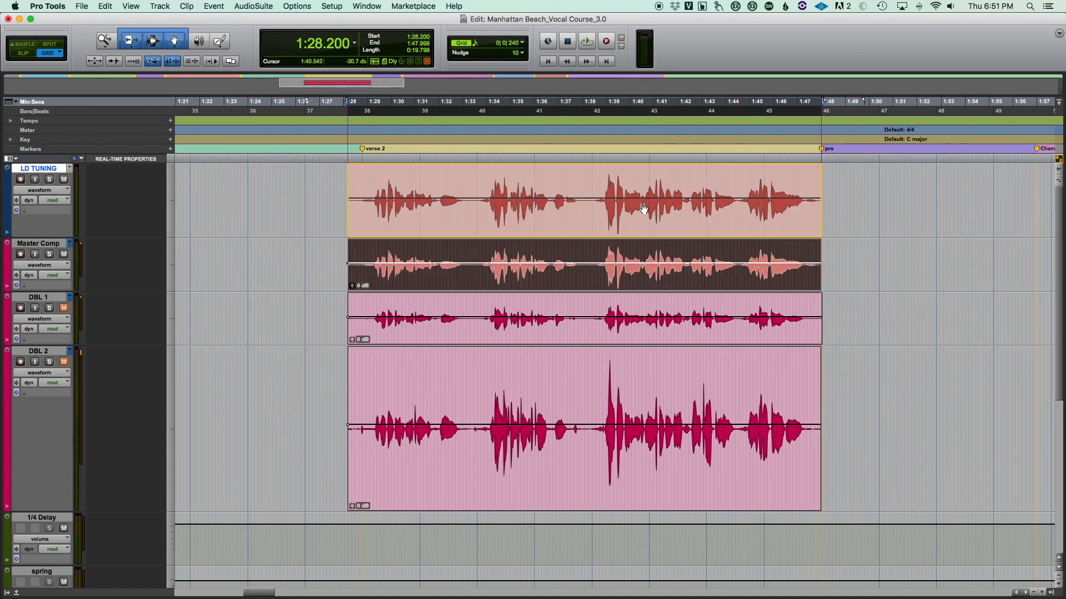
pyautogui.press('r')
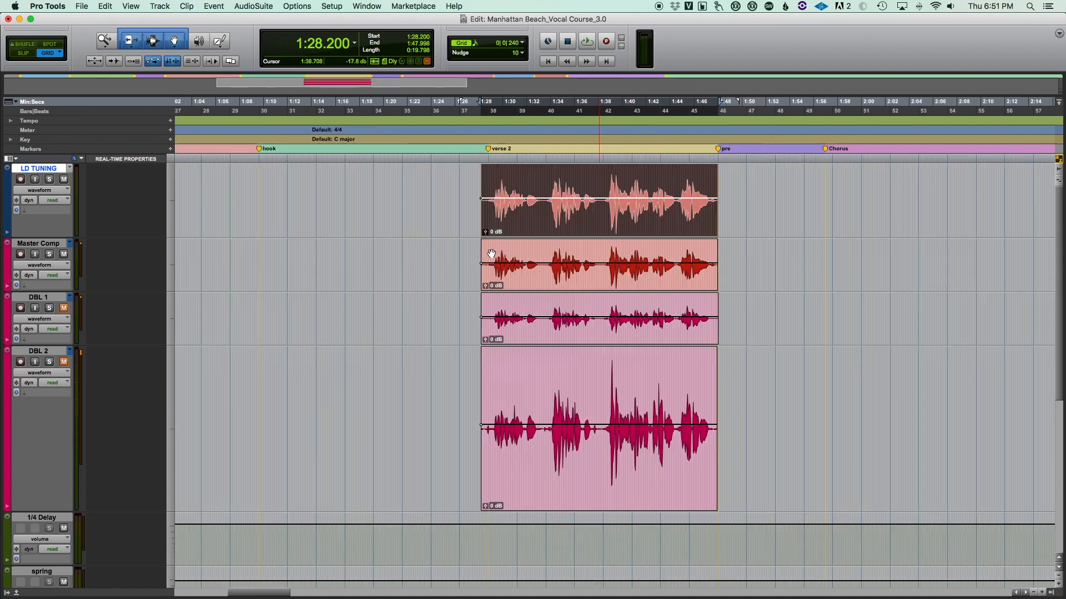
# Step: Mute the Master Comp track and open the Melodyne insert on the LD TUNING track
pyautogui.click(64, 255)
pyautogui.click(482, 181)
pyautogui.press('super+equal')
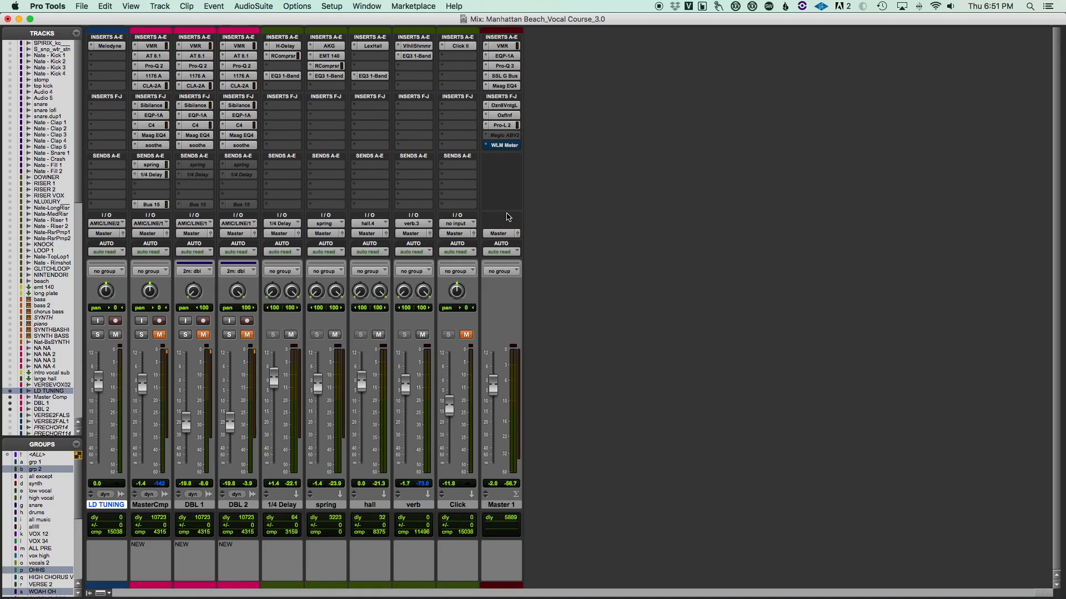
pyautogui.click(108, 46)
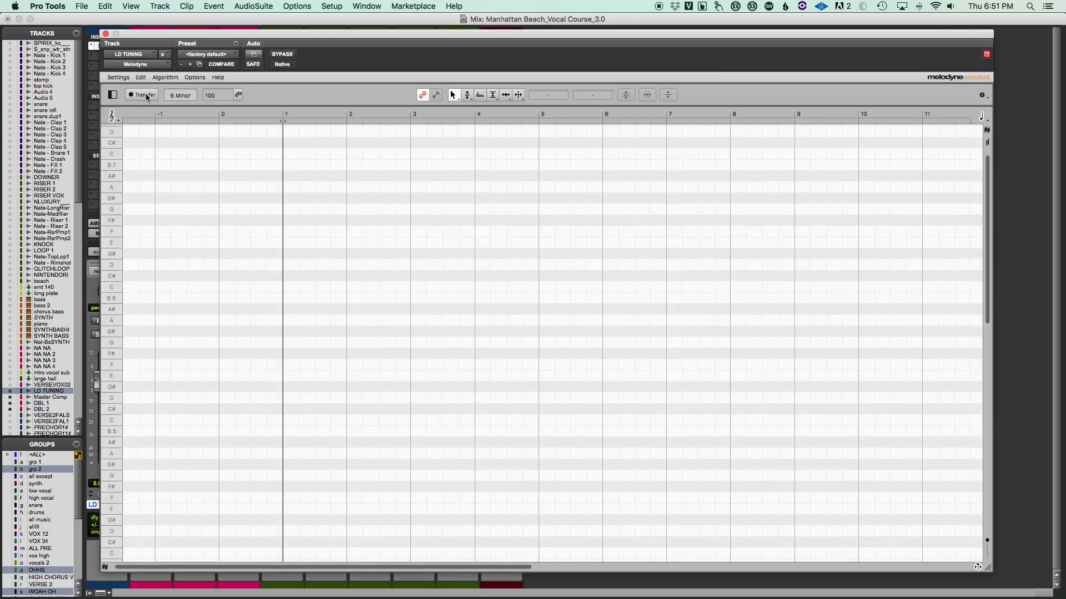
# Step: Select the LD TUNING range from 1:27.900 to 1:48.300 and transfer its audio into Melodyne by playing it through
pyautogui.press('super+equal')
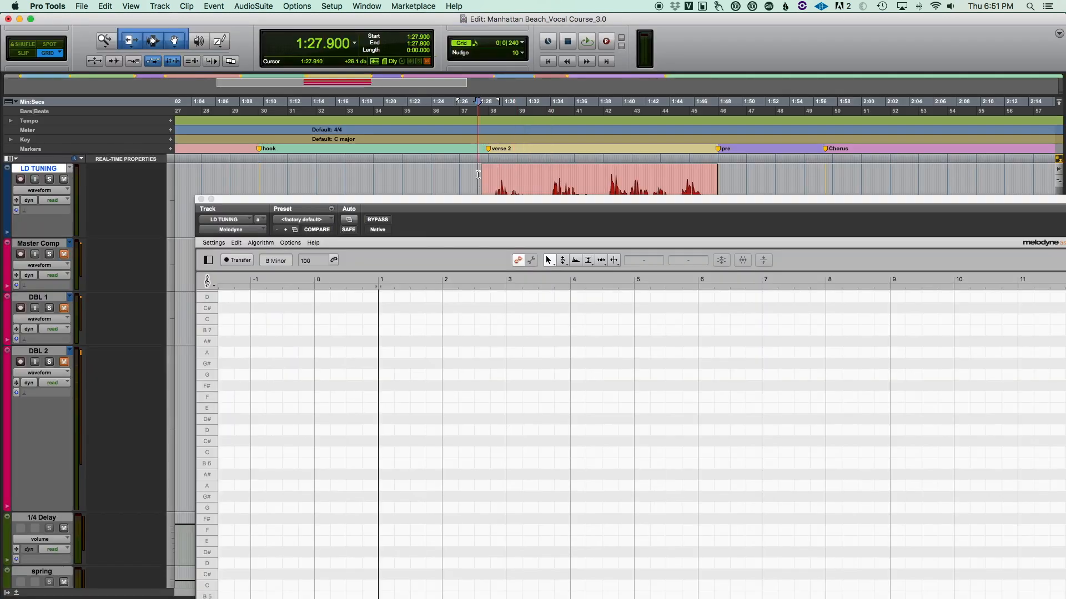
pyautogui.moveTo(479, 175); pyautogui.dragTo(689, 178)
pyautogui.moveTo(690, 177); pyautogui.dragTo(722, 177)
pyautogui.click(184, 100)
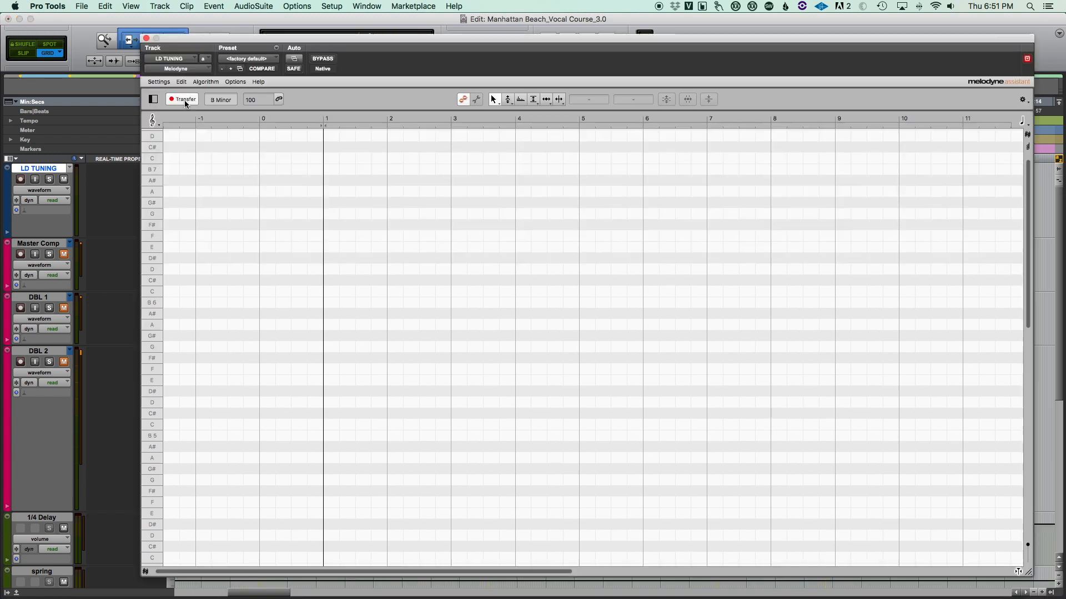
pyautogui.press('space')
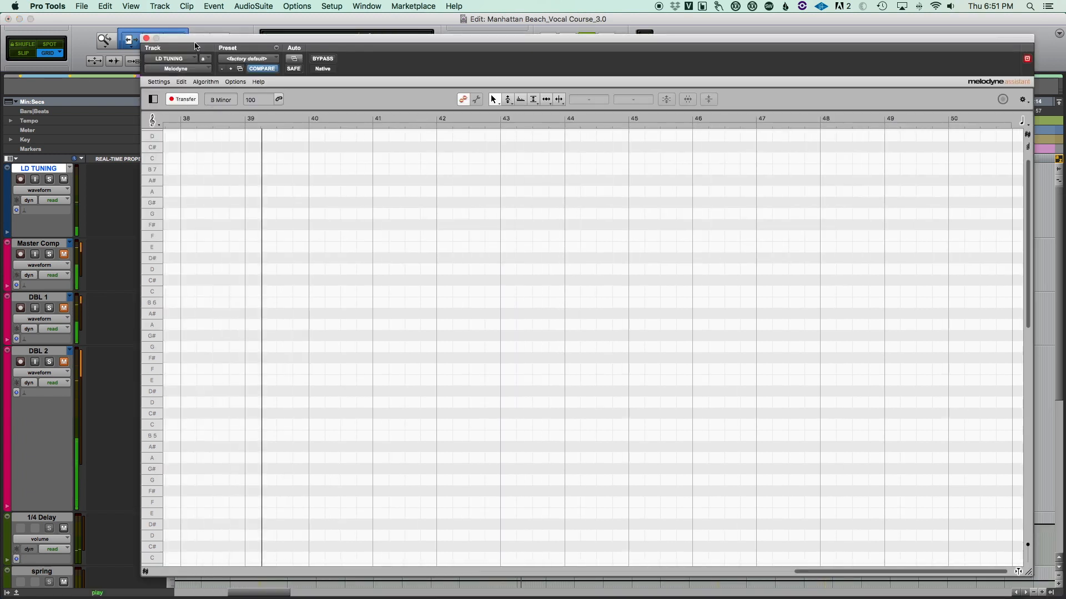
pyautogui.moveTo(196, 47); pyautogui.dragTo(202, 45)
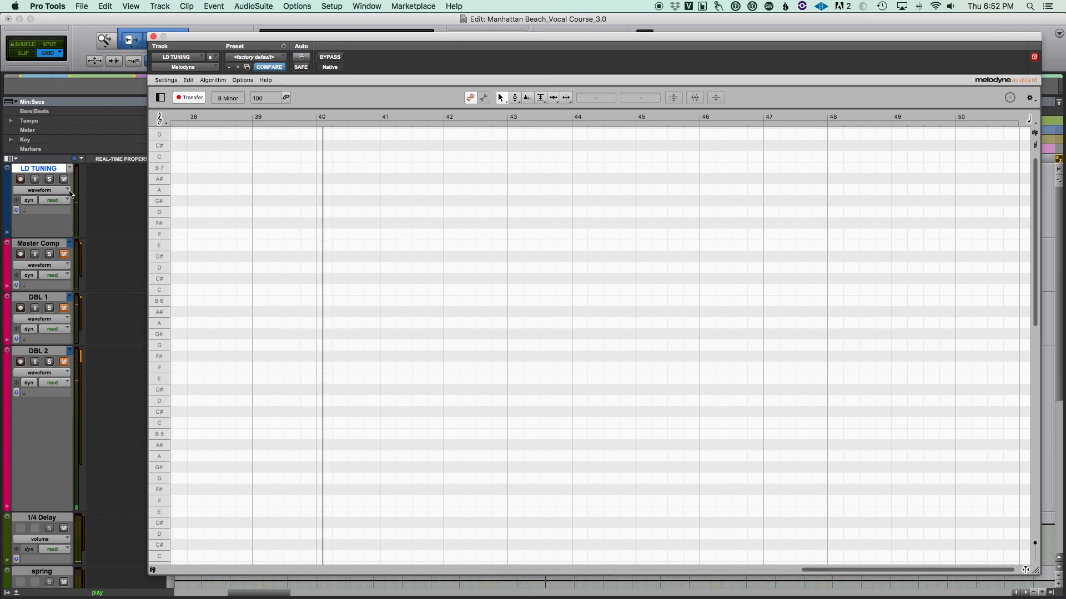
# Step: Raise the LD TUNING fader to +12.0 dB in the mixer and close the Melodyne window
pyautogui.press('super+equal')
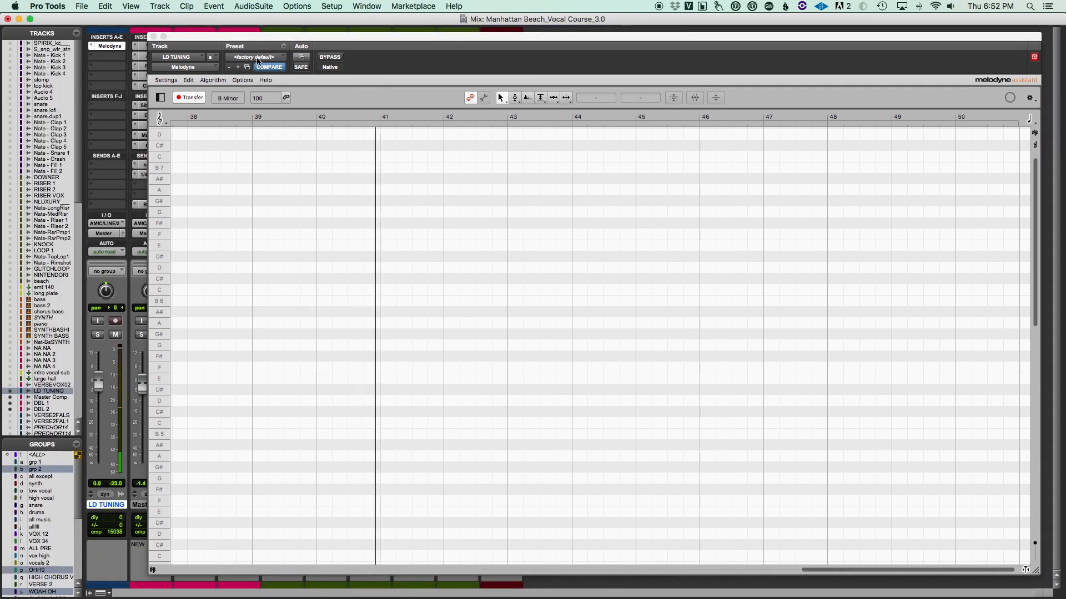
pyautogui.moveTo(98, 383); pyautogui.dragTo(103, 365)
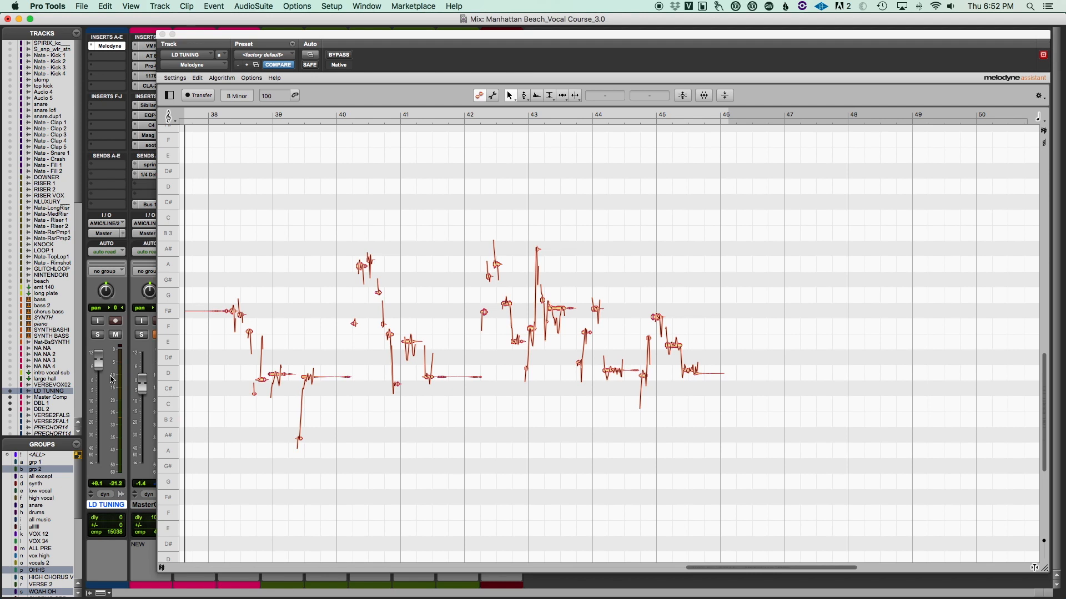
pyautogui.click(162, 34)
pyautogui.moveTo(98, 365); pyautogui.dragTo(97, 358)
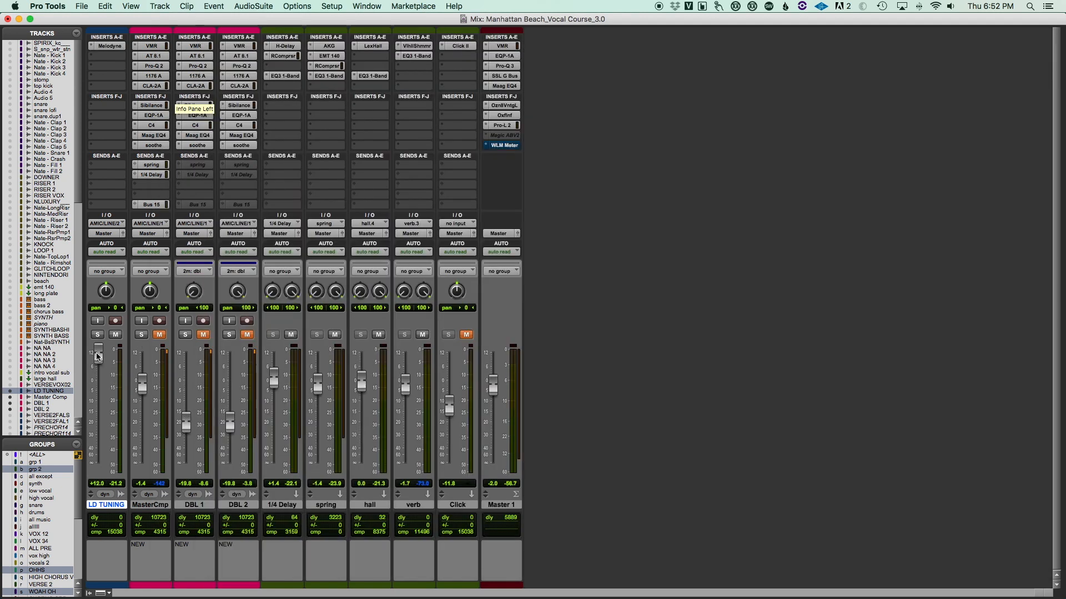
# Step: Place the edit cursor at 1:27.900 on the LD TUNING track, just before the verse 2 clip
pyautogui.press('super+equal')
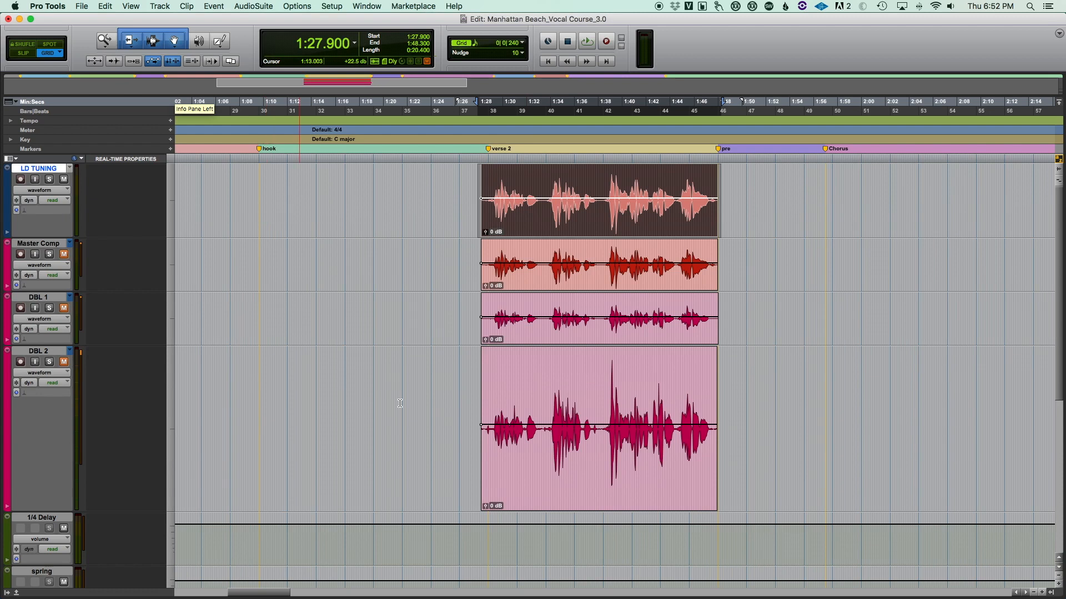
pyautogui.click(478, 187)
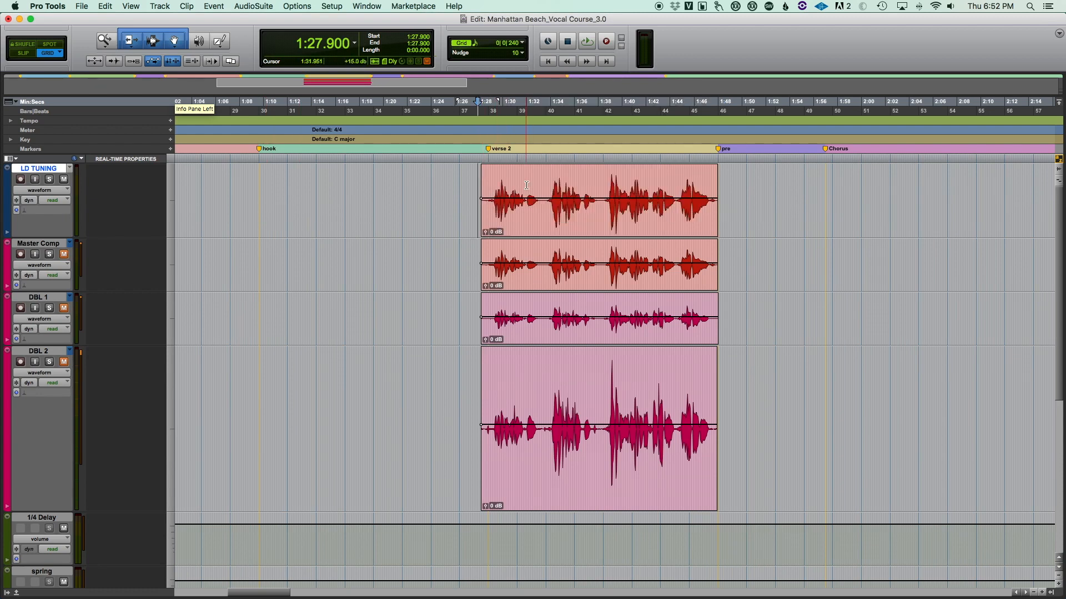
pyautogui.press('super+equal')
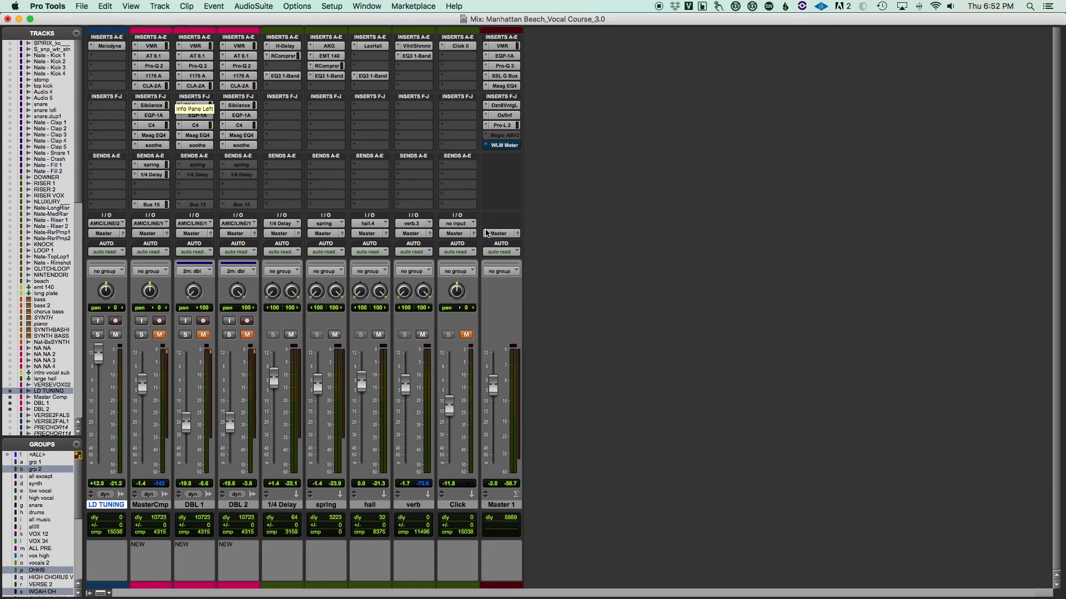
pyautogui.press('super+equal')
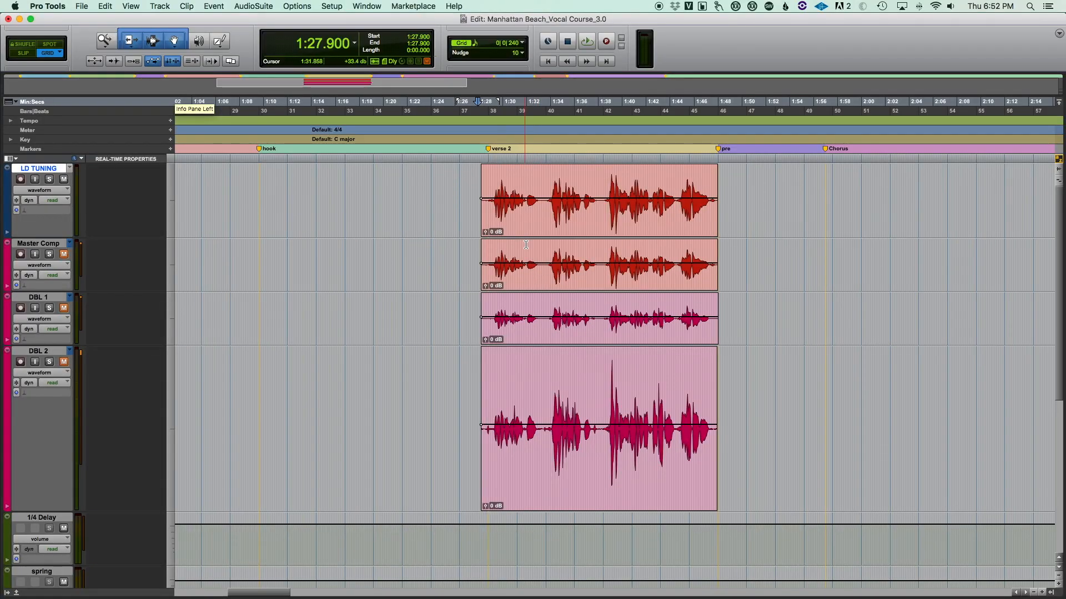
pyautogui.press('super+equal')
pyautogui.press('super+equal')
pyautogui.press('super+equal')
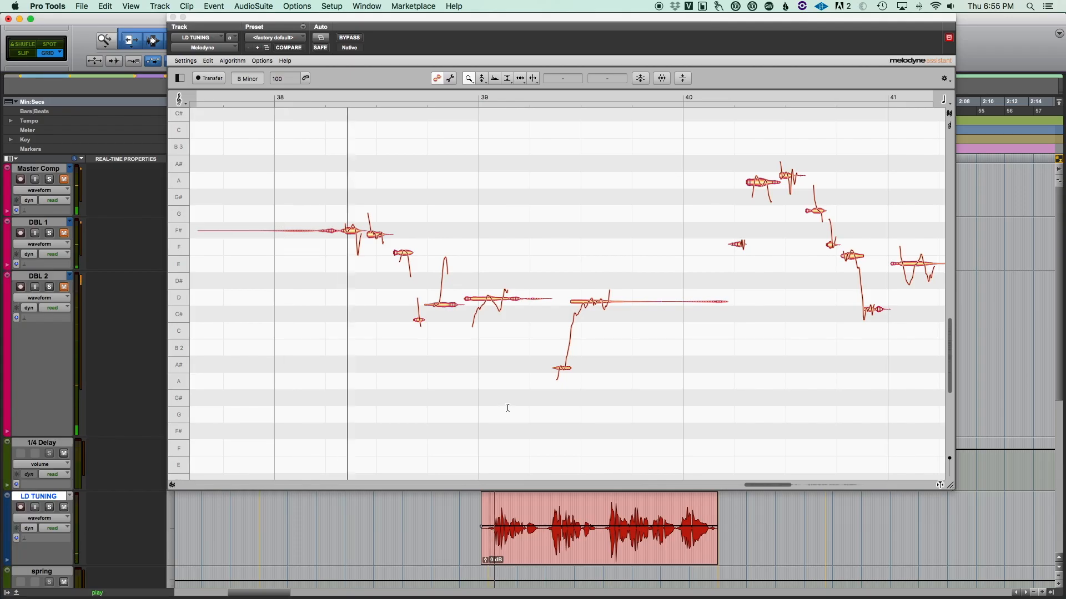
# Step: Switch Melodyne to the pitch tool, snap the second sung note after bar 38 to F#3, and play the phrase
pyautogui.press('space')
pyautogui.rightClick(408, 188)
pyautogui.click(421, 157)
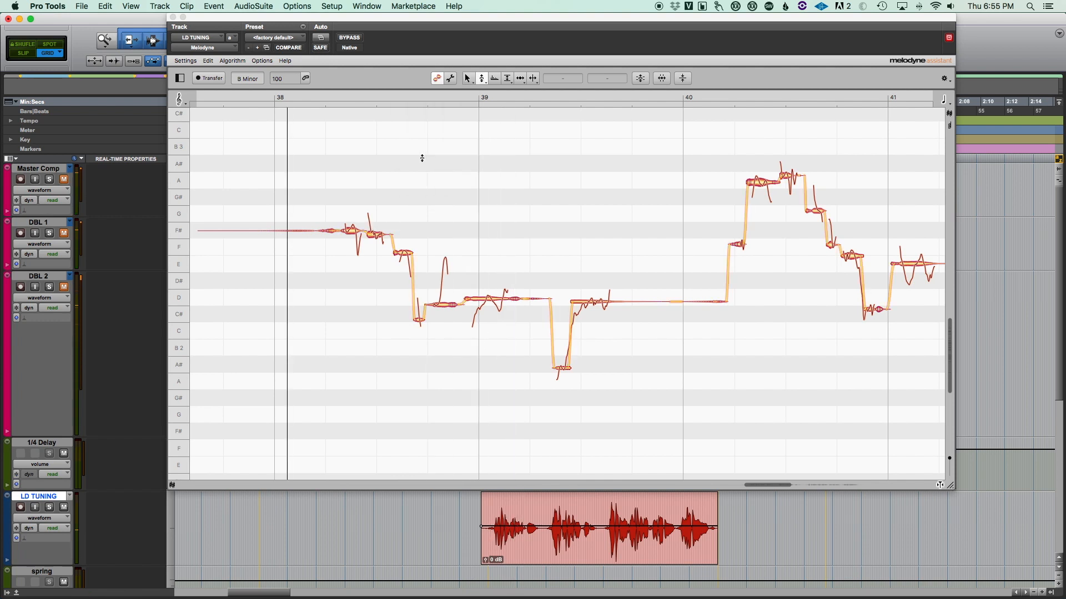
pyautogui.moveTo(356, 235)
pyautogui.mouseDown()
pyautogui.moveTo(353, 218)
pyautogui.moveTo(351, 236)
pyautogui.mouseUp()
pyautogui.click(378, 234)
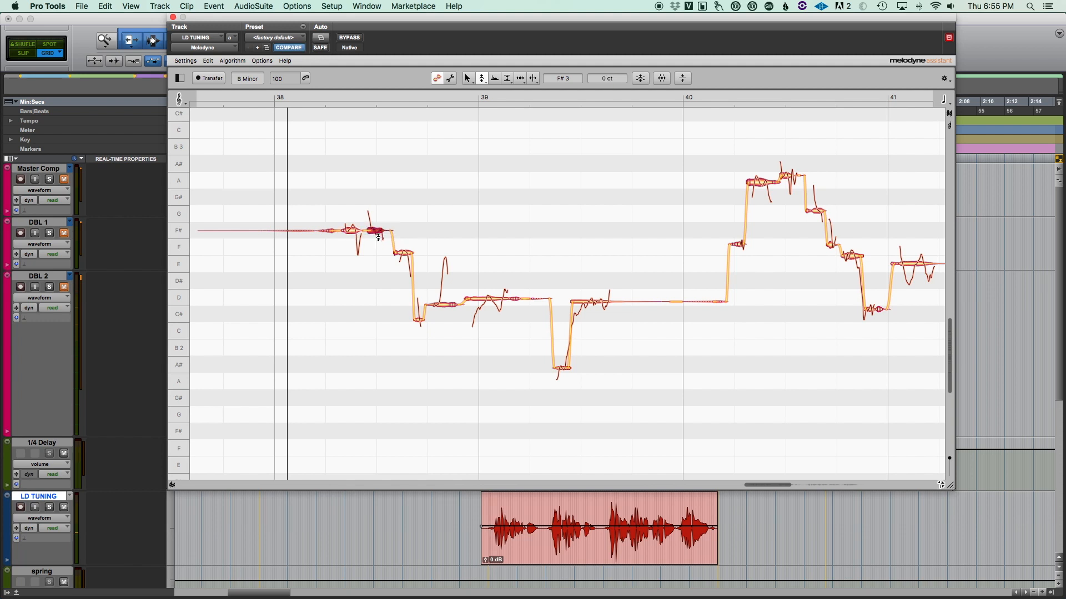
pyautogui.press('space')
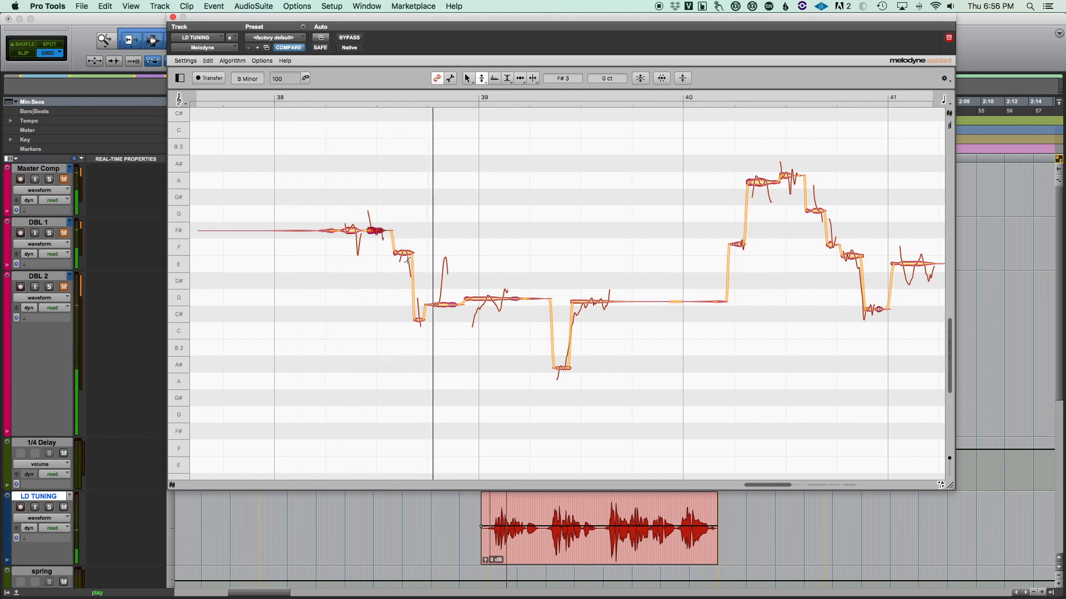
# Step: Try snapping the note after the F# pair to F and play the phrase back to compare
pyautogui.click(406, 252)
pyautogui.press('space')
pyautogui.press('space')
pyautogui.press('space')
pyautogui.click(351, 232)
pyautogui.press('space')
pyautogui.press('space')
pyautogui.press('space')
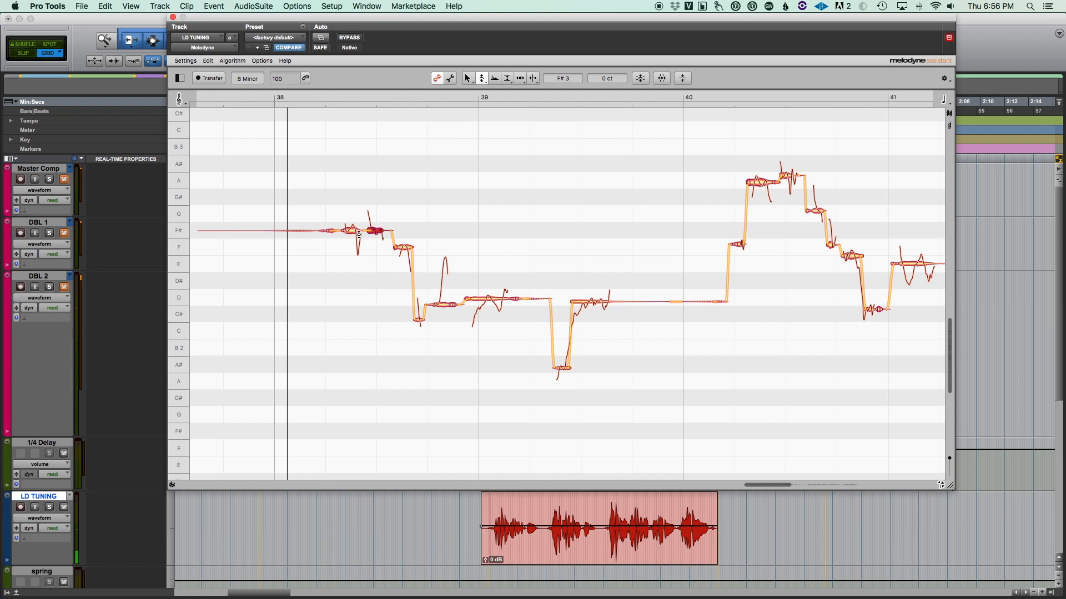
# Step: Lower the note right after the two F# notes to E3
pyautogui.press('Right')
pyautogui.press('Right')
pyautogui.press('Left')
pyautogui.moveTo(408, 246); pyautogui.dragTo(406, 262)
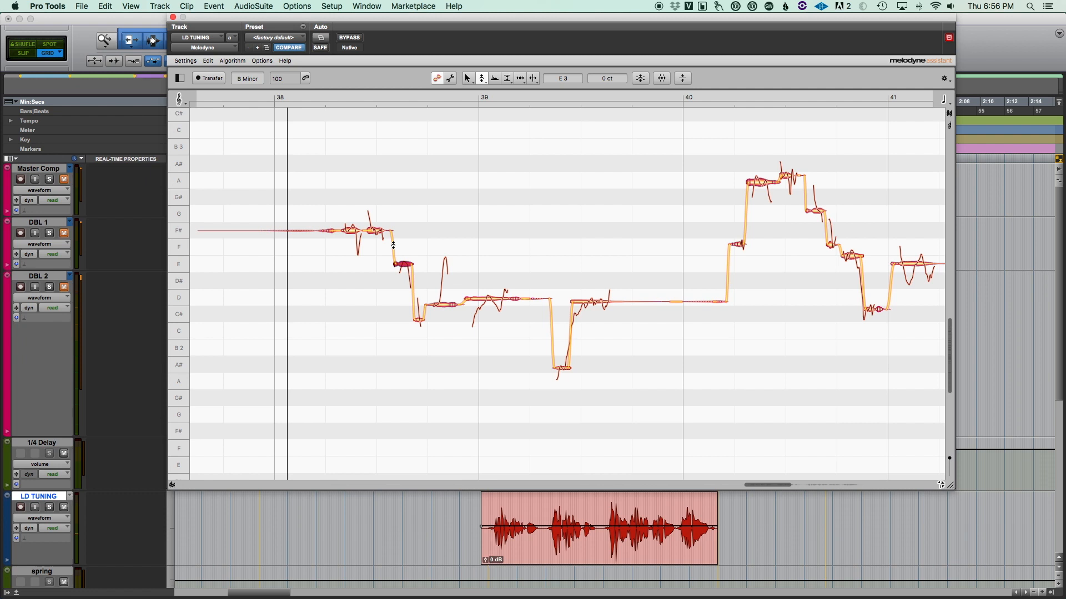
# Step: Audition the opening notes, raise the note just before bar 39 to D3 at -7 cents, and play the phrase back
pyautogui.press('Left')
pyautogui.press('Left')
pyautogui.press('Right')
pyautogui.press('Right')
pyautogui.press('Right')
pyautogui.press('Right')
pyautogui.moveTo(438, 305); pyautogui.dragTo(442, 305)
pyautogui.moveTo(439, 304); pyautogui.dragTo(440, 299)
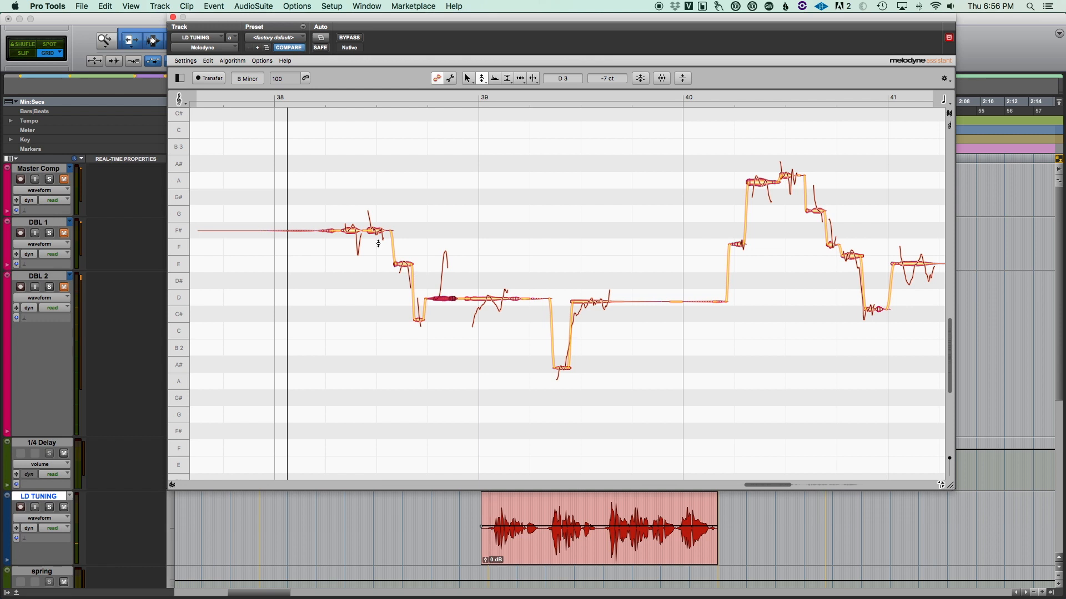
pyautogui.click(353, 231)
pyautogui.click(340, 183)
pyautogui.press('space')
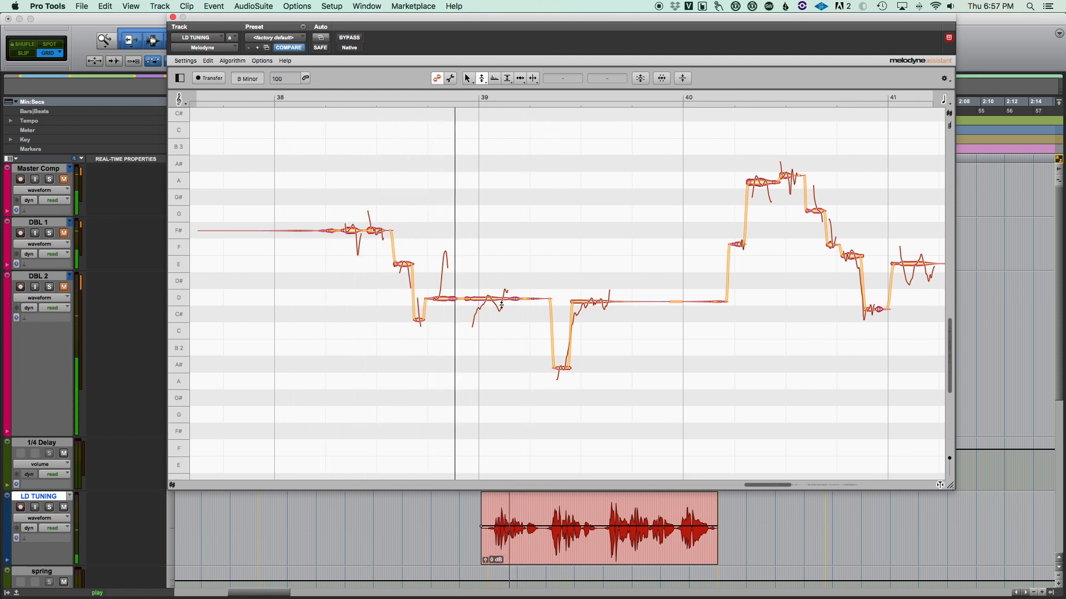
# Step: Split the D3 note just before bar 39 in two, set its second part to F3, and play the phrase
pyautogui.rightClick(445, 266)
pyautogui.click(494, 270)
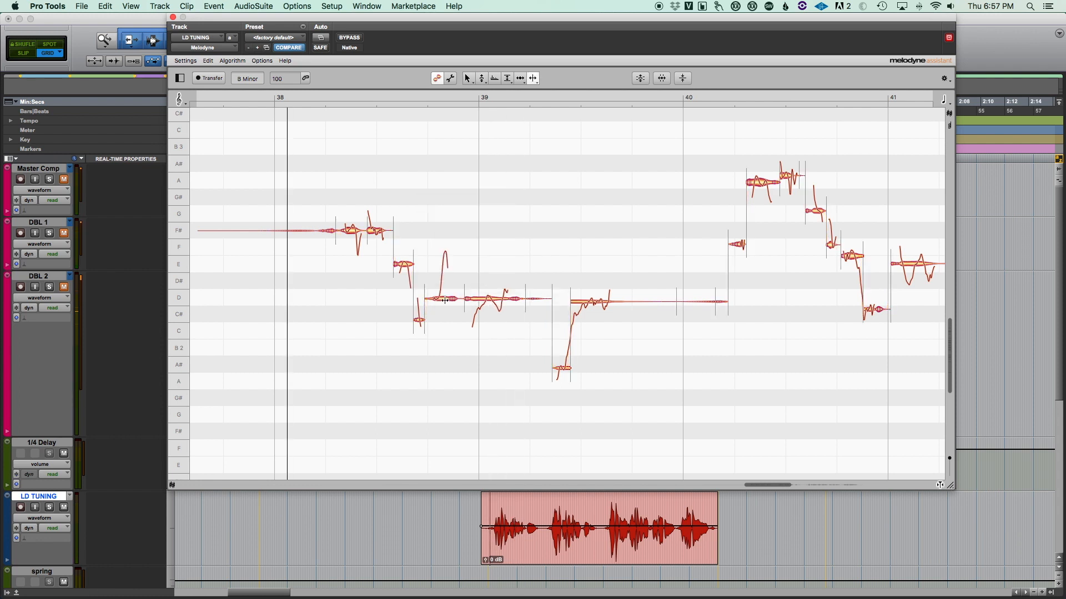
pyautogui.click(441, 295)
pyautogui.rightClick(456, 321)
pyautogui.click(421, 325)
pyautogui.moveTo(447, 256); pyautogui.dragTo(446, 252)
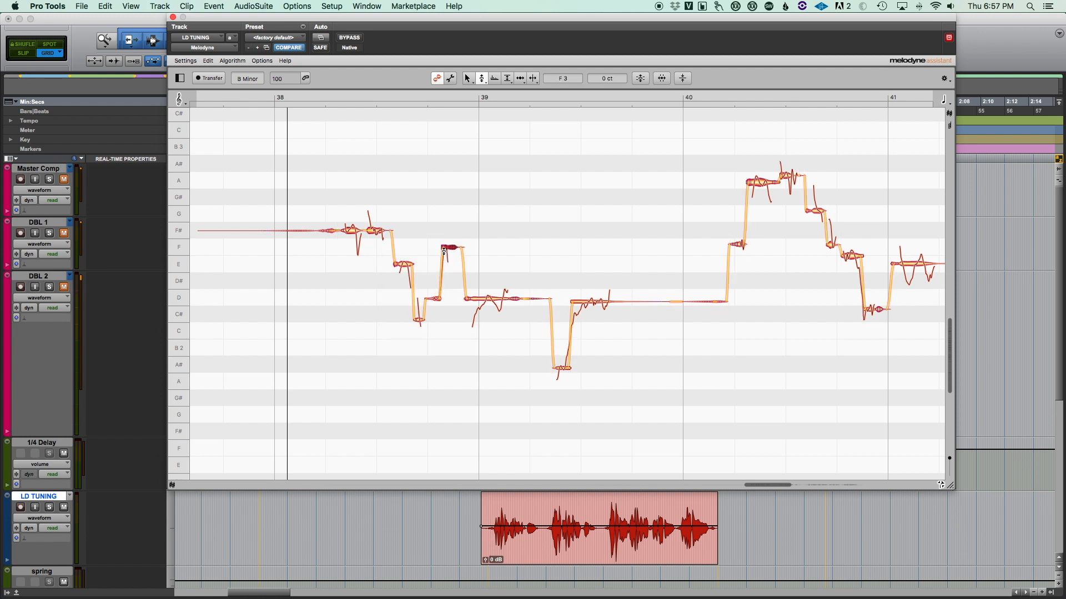
pyautogui.press('space')
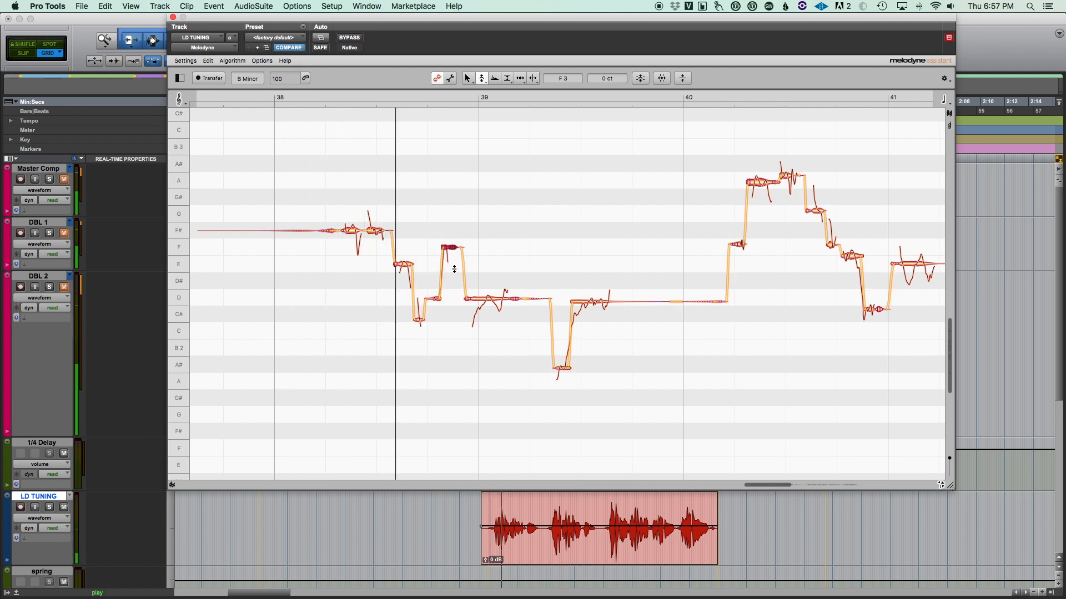
pyautogui.press('space')
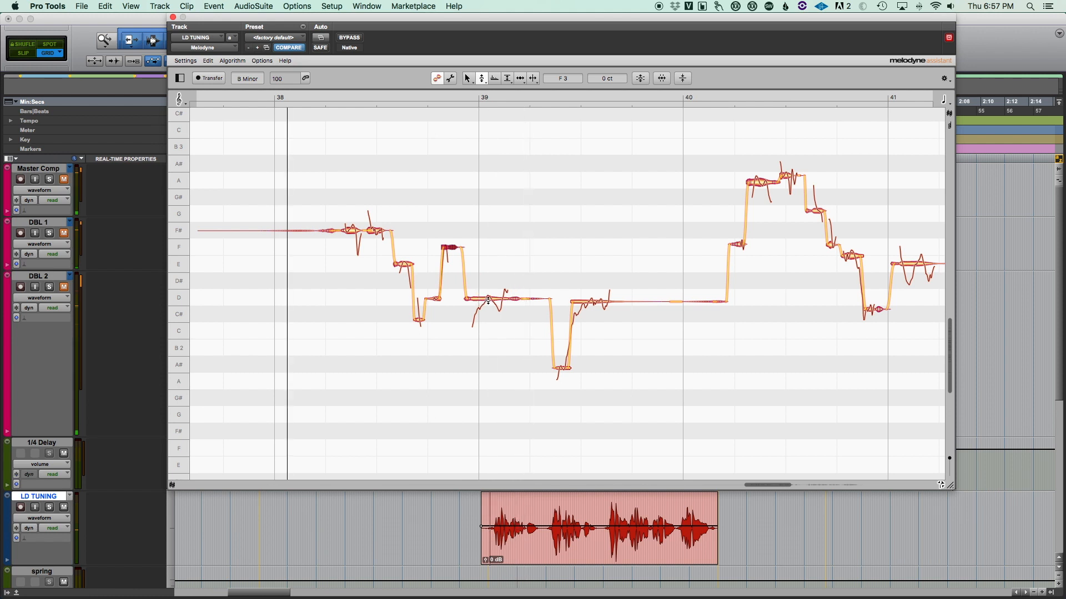
# Step: Snap the long note at bar 39 to D3 and audition the individual notes leading up to it
pyautogui.click(488, 300)
pyautogui.click(437, 299)
pyautogui.press('Left')
pyautogui.press('Left')
pyautogui.press('Left')
pyautogui.press('Right')
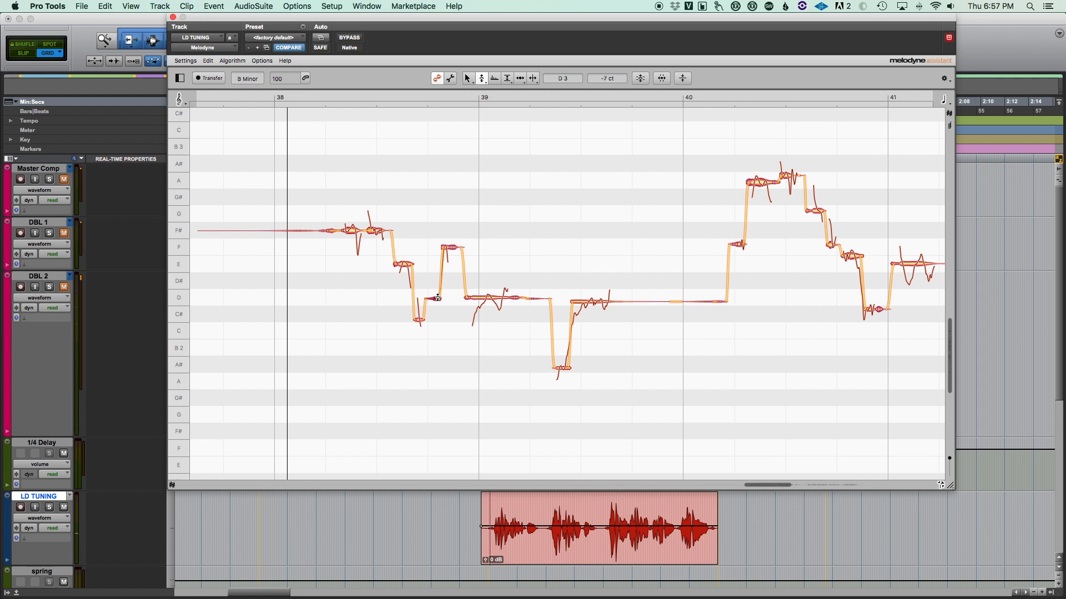
pyautogui.press('Right')
pyautogui.press('Left')
# Step: Lower the split-off F3 note before bar 39 to E3 and play the phrase back
pyautogui.moveTo(444, 250); pyautogui.dragTo(444, 263)
pyautogui.press('space')
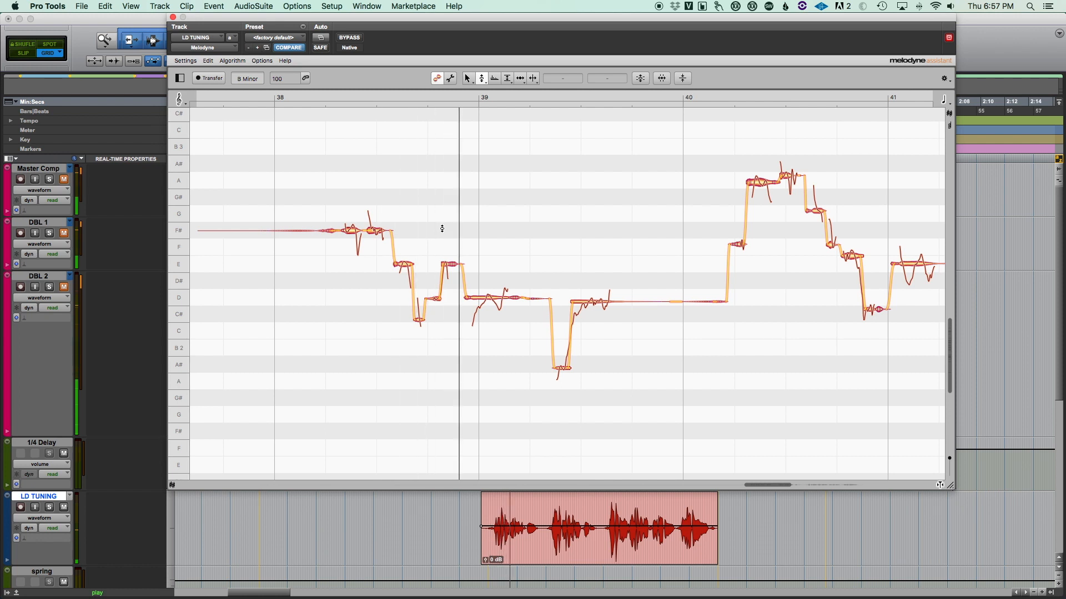
pyautogui.press('space')
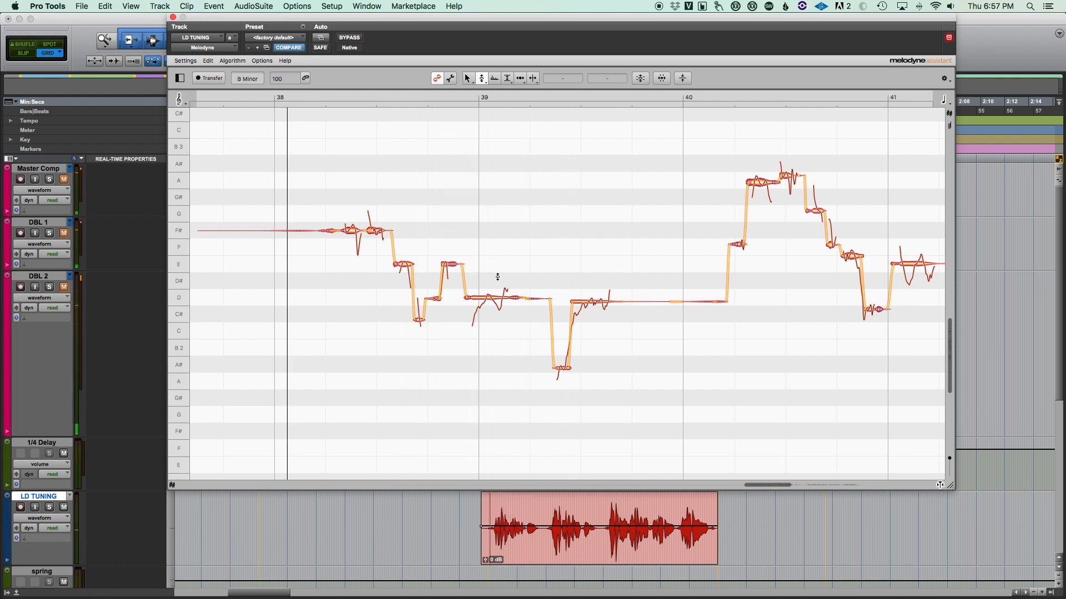
pyautogui.press('space')
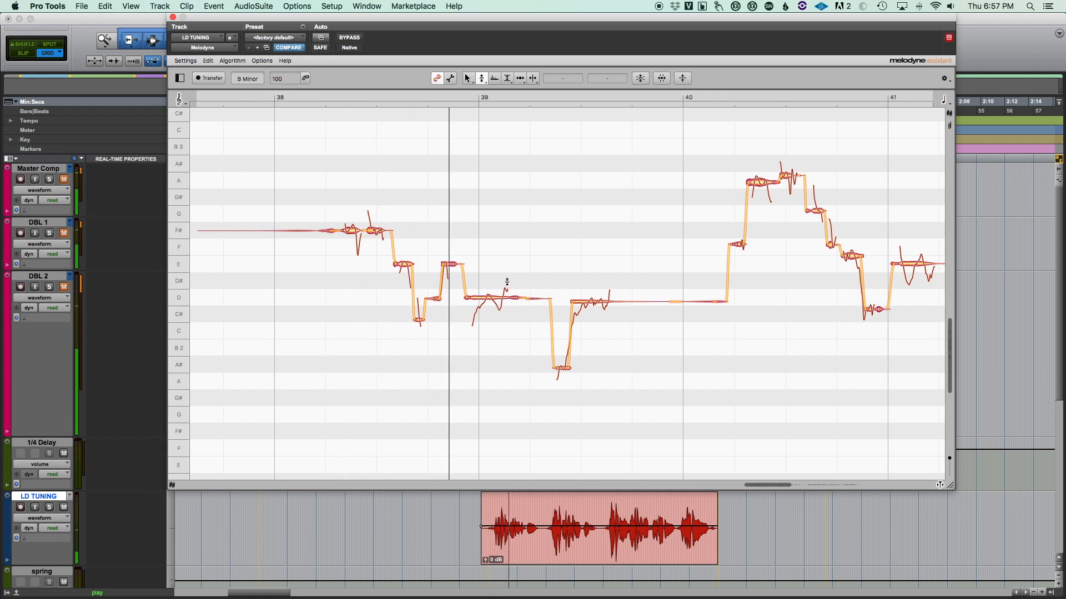
pyautogui.press('space')
# Step: Split the long D3 note at bar 39 near its start, lower the first part to C#3, and play the phrase
pyautogui.click(487, 298)
pyautogui.rightClick(487, 298)
pyautogui.click(537, 302)
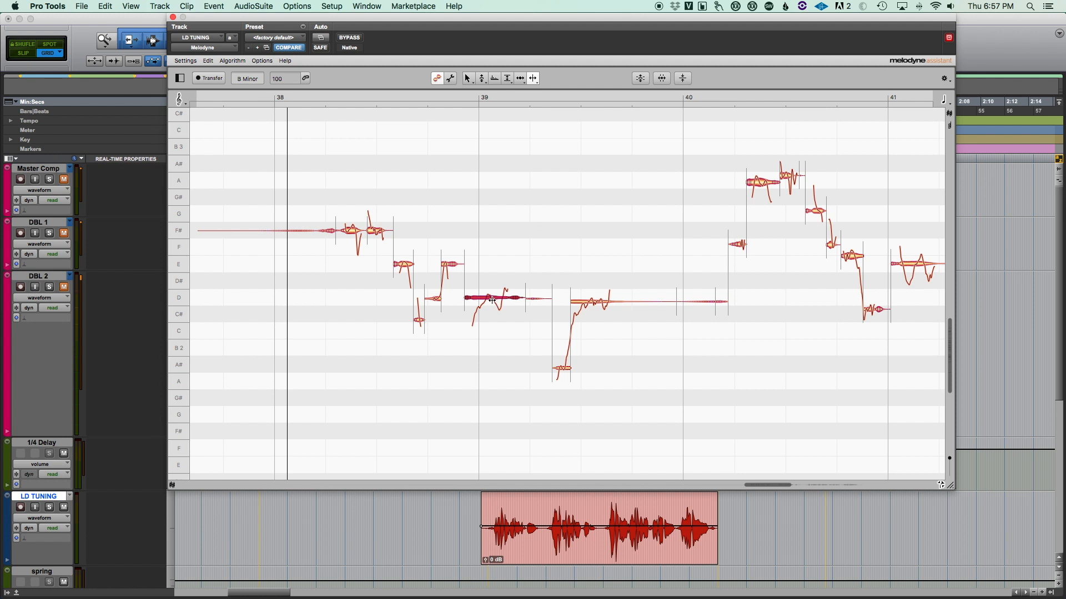
pyautogui.doubleClick(486, 299)
pyautogui.rightClick(494, 328)
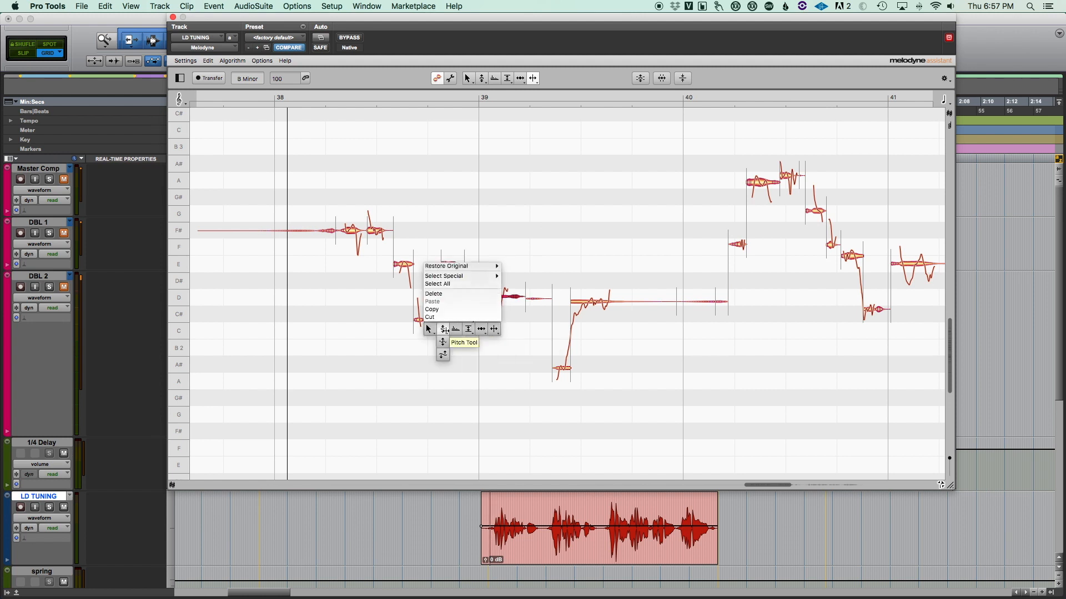
pyautogui.click(442, 329)
pyautogui.click(489, 299)
pyautogui.moveTo(479, 309); pyautogui.dragTo(479, 315)
pyautogui.press('space')
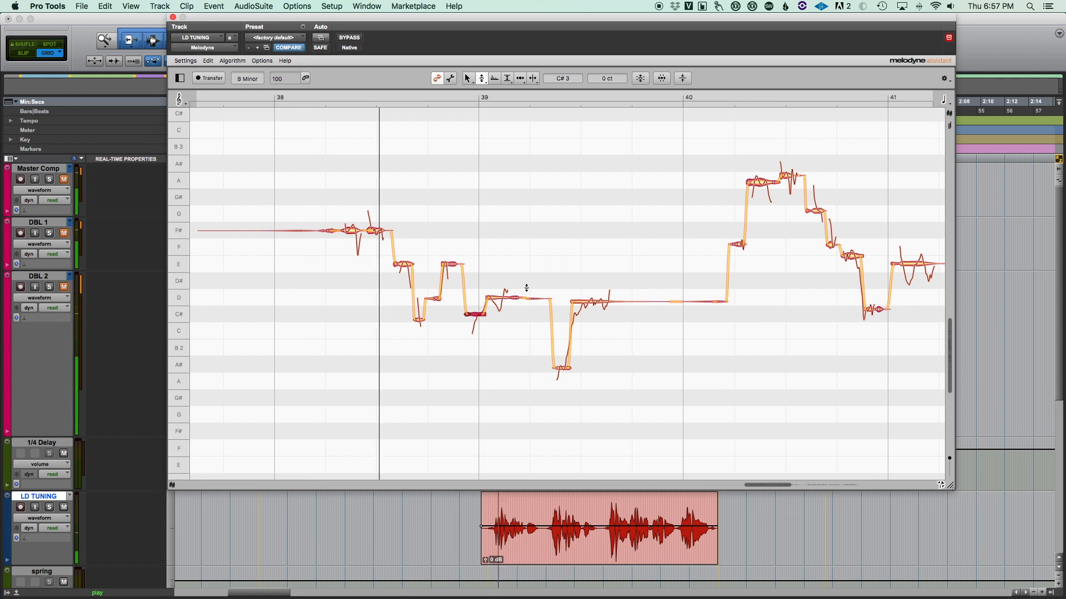
pyautogui.press('space')
# Step: Play back the edited phrase on the LD TUNING clip and audition the D3 note just after bar 39
pyautogui.click(515, 511)
pyautogui.press('t')
pyautogui.press('t')
pyautogui.press('space')
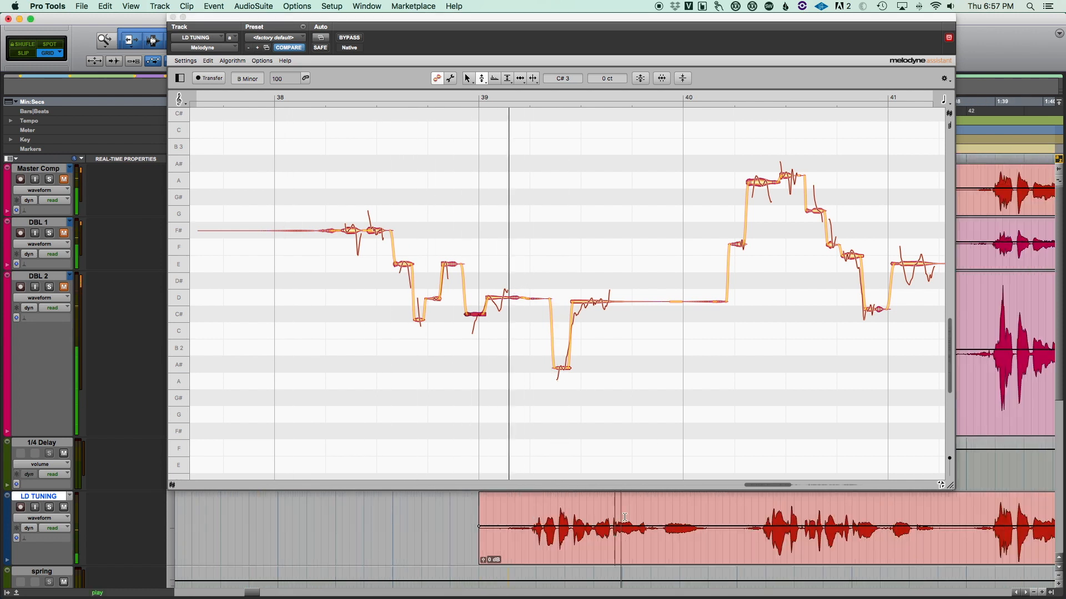
pyautogui.press('space')
pyautogui.click(493, 297)
pyautogui.moveTo(493, 297)
pyautogui.mouseDown()
pyautogui.moveTo(493, 285)
pyautogui.moveTo(498, 306)
pyautogui.mouseUp()
pyautogui.press('space')
pyautogui.press('space')
pyautogui.press('space')
pyautogui.press('space')
pyautogui.click(527, 518)
pyautogui.press('space')
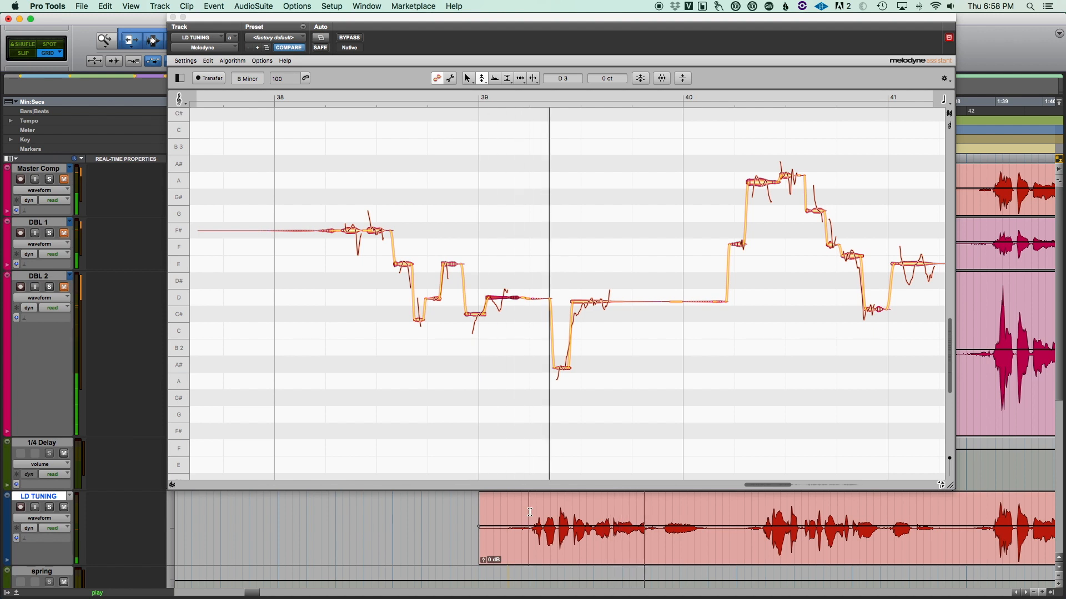
pyautogui.press('space')
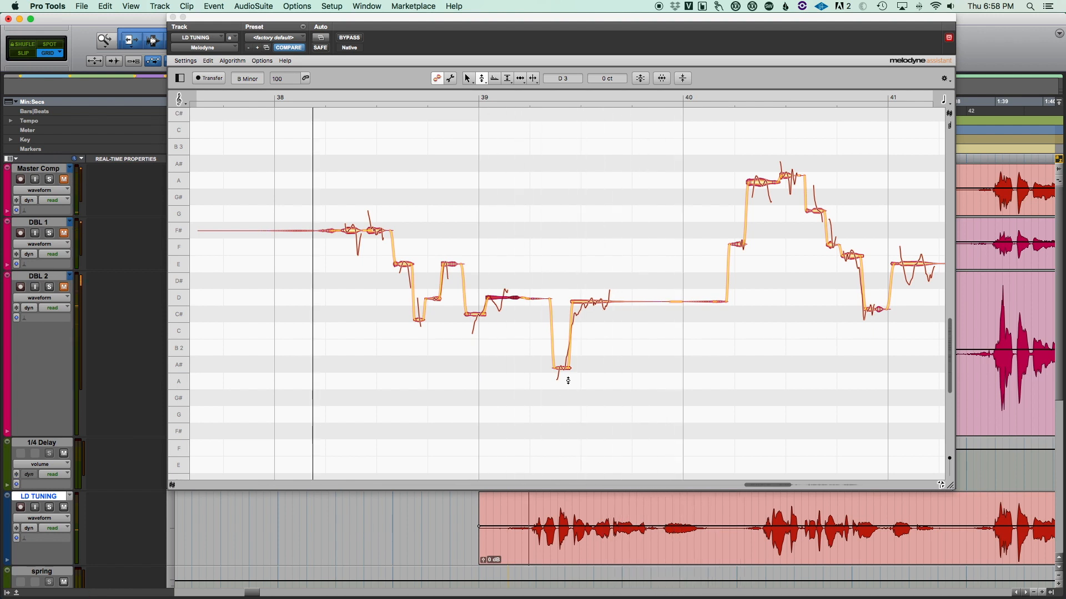
# Step: Snap the low note after bar 39 to A#2 and the long note following it to D3, and play the phrase
pyautogui.doubleClick(560, 369)
pyautogui.doubleClick(588, 301)
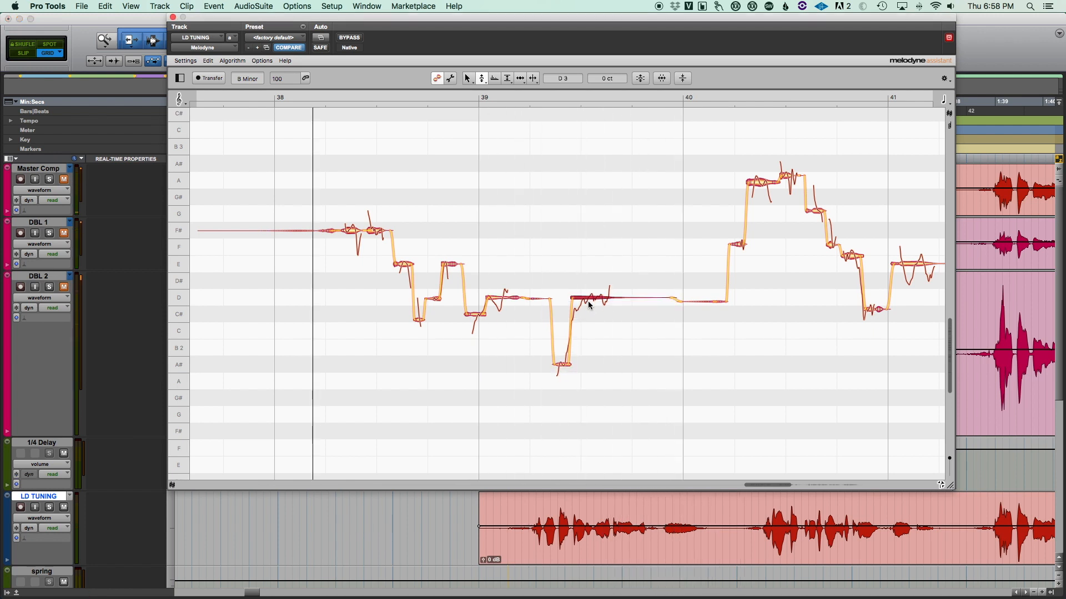
pyautogui.press('space')
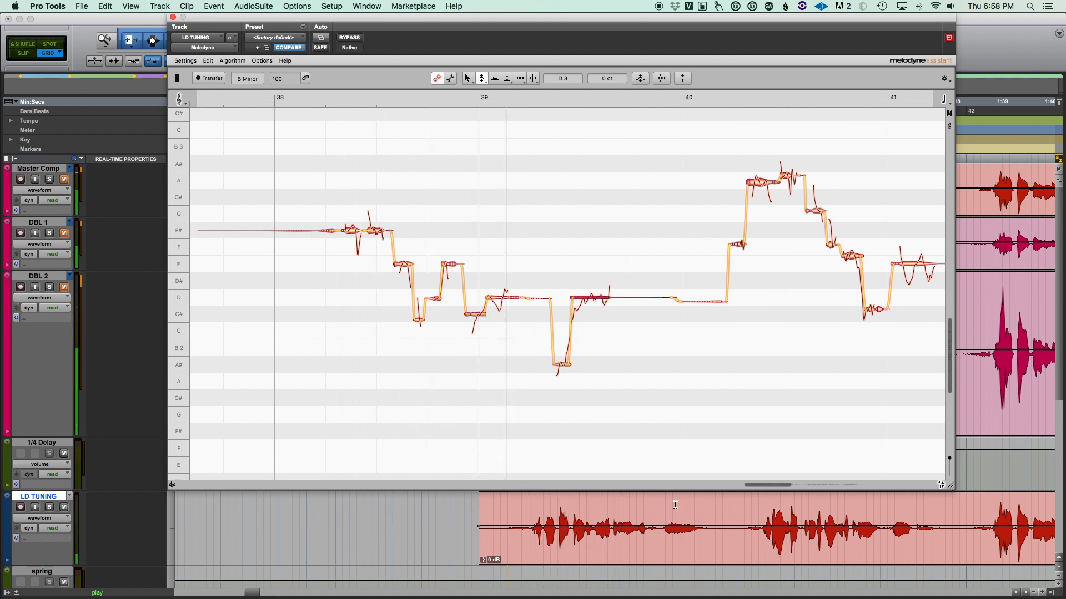
pyautogui.press('space')
# Step: Split the long D3 note following the A#2 note near its start and lower the short first part towards C#3
pyautogui.rightClick(661, 321)
pyautogui.click(662, 353)
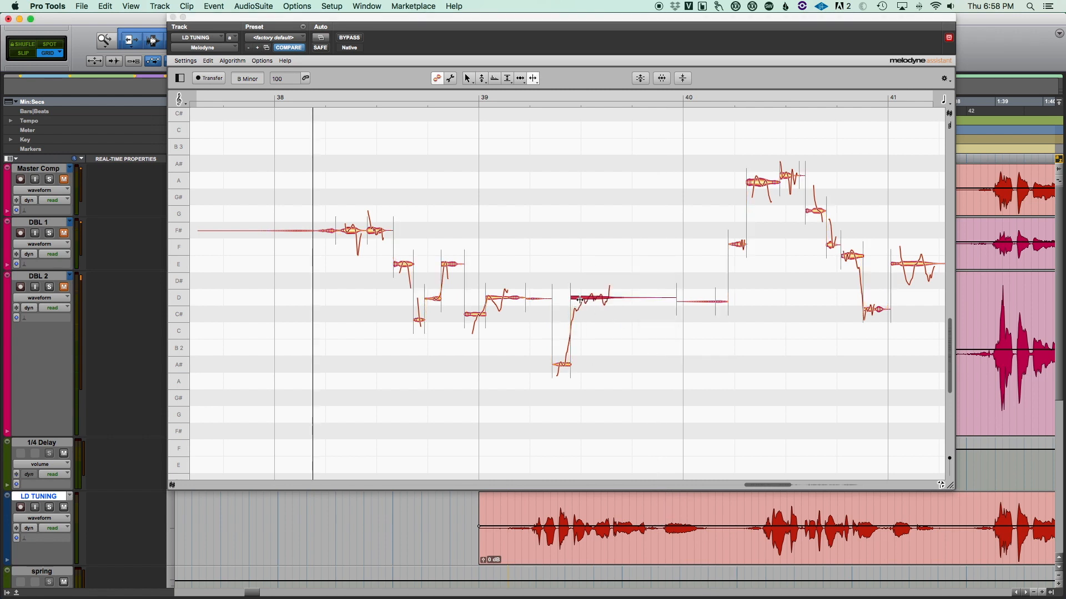
pyautogui.rightClick(608, 328)
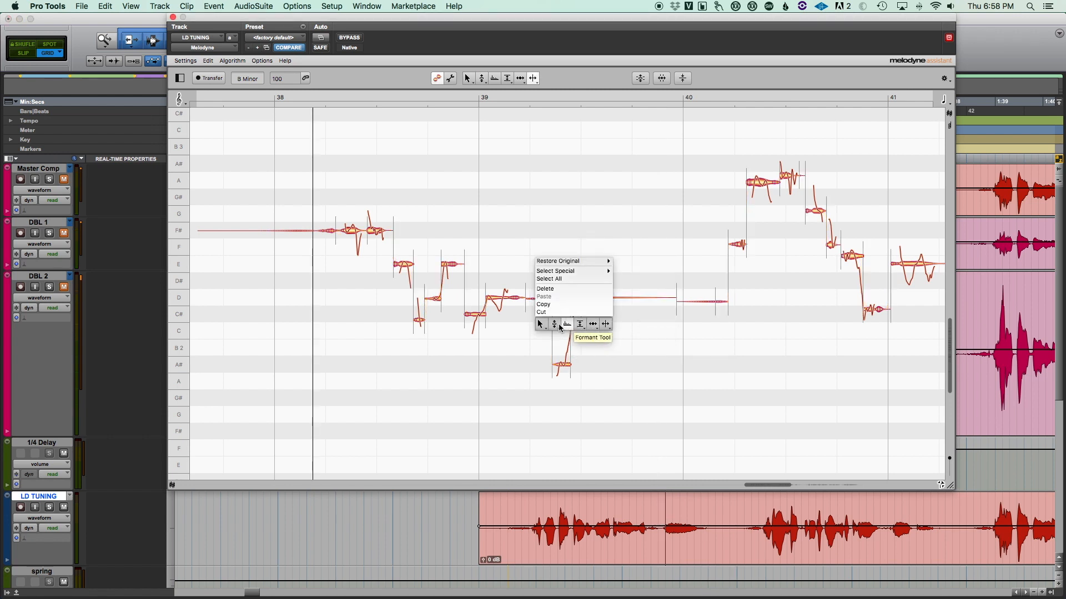
pyautogui.click(555, 324)
pyautogui.click(598, 299)
# Step: Reduce the long D3 note's pitch modulation to 69%, snap the short note before it to C#3, and play the result
pyautogui.rightClick(597, 299)
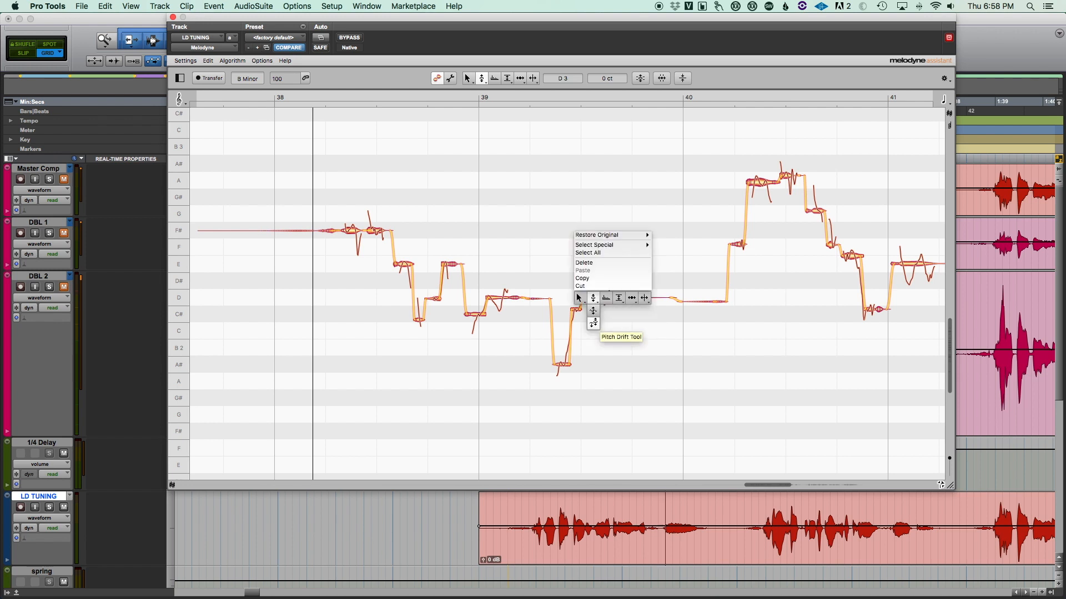
pyautogui.click(594, 311)
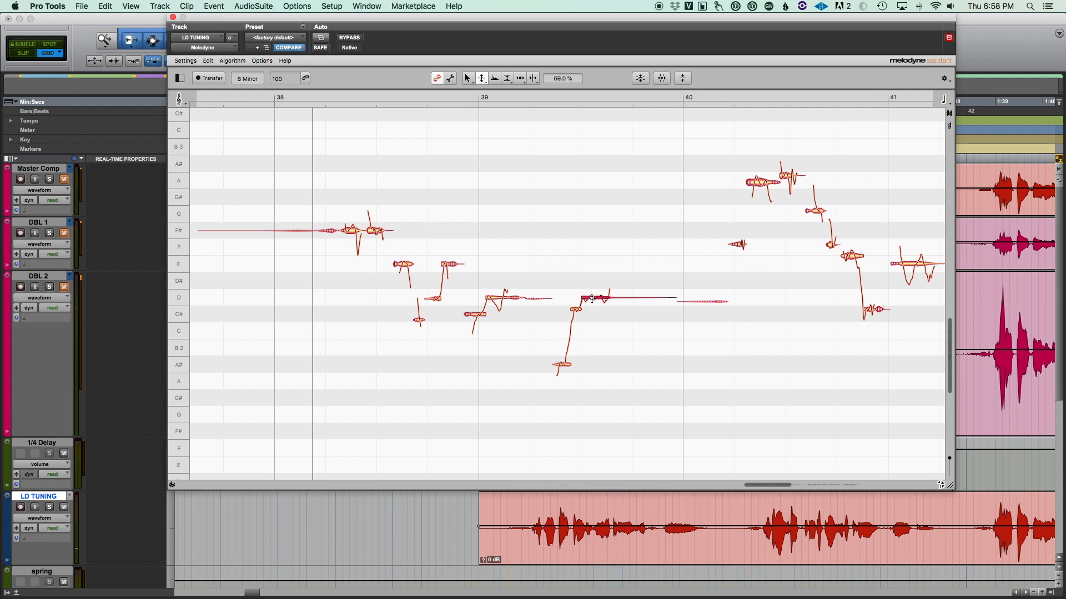
pyautogui.rightClick(586, 315)
pyautogui.click(580, 303)
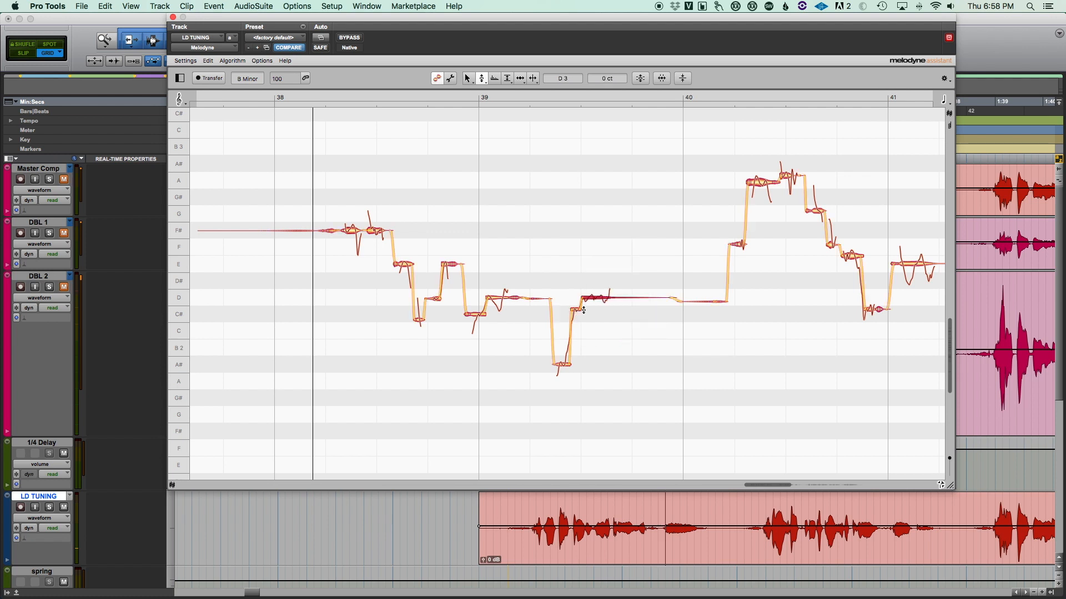
pyautogui.press('space')
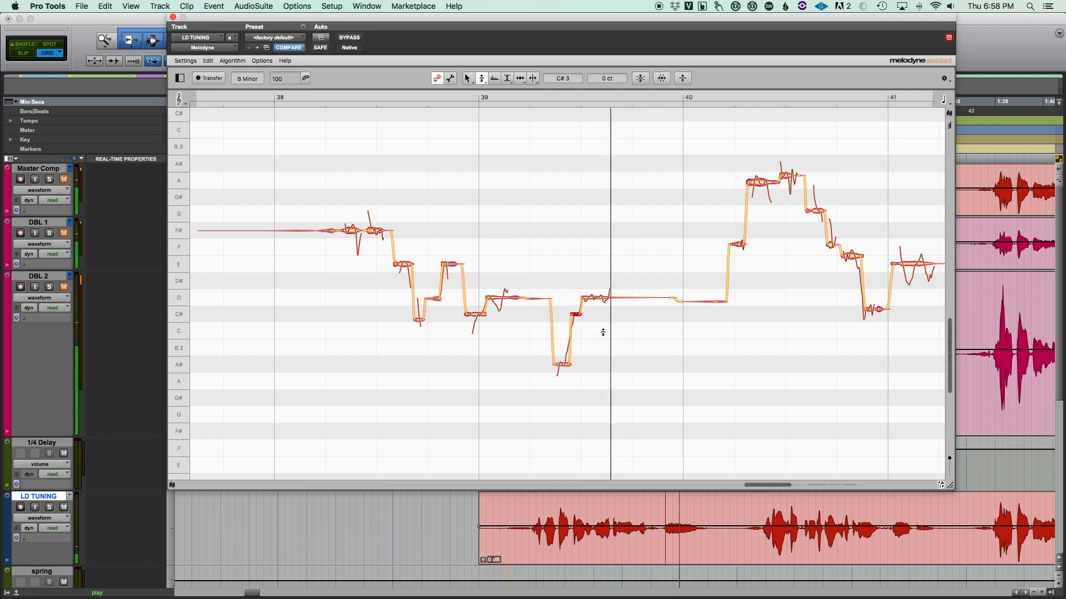
pyautogui.press('space')
# Step: Play the tuned phrase back from several points in the LD TUNING clip, including its beginning
pyautogui.click(635, 507)
pyautogui.press('space')
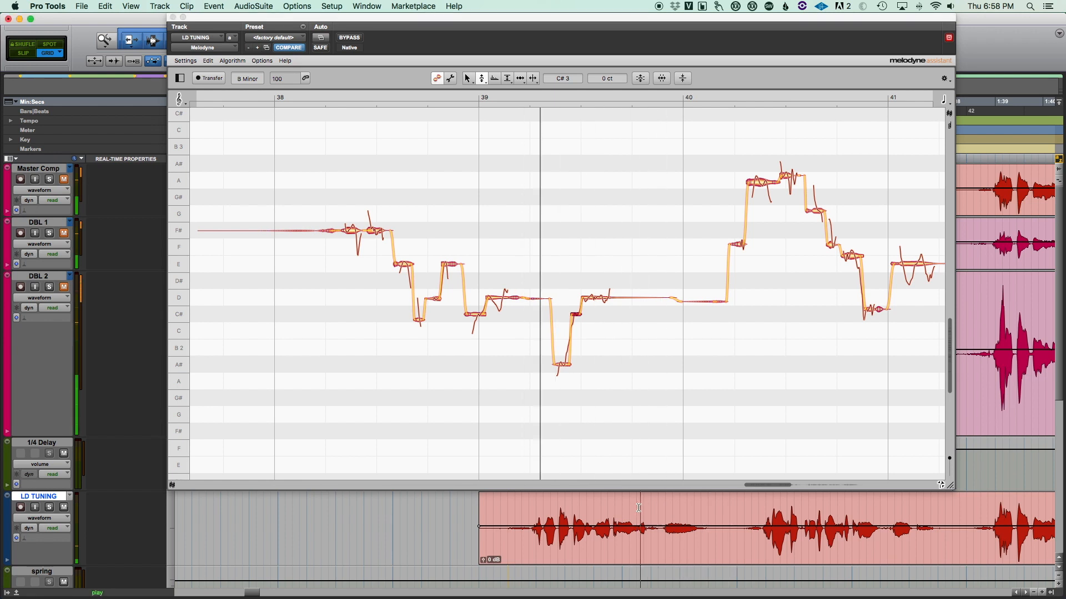
pyautogui.click(616, 510)
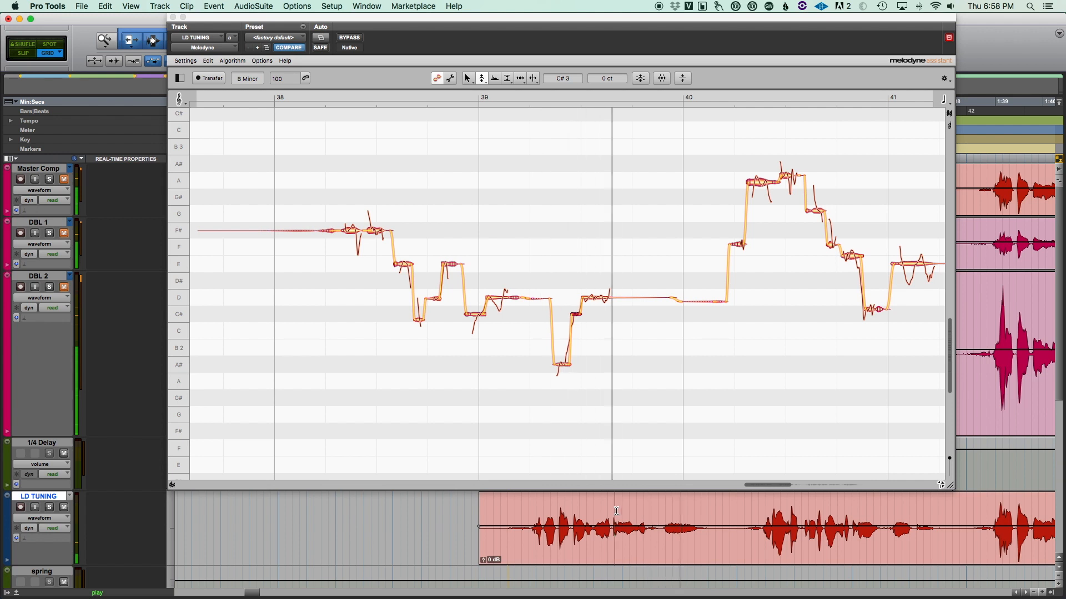
pyautogui.click(534, 511)
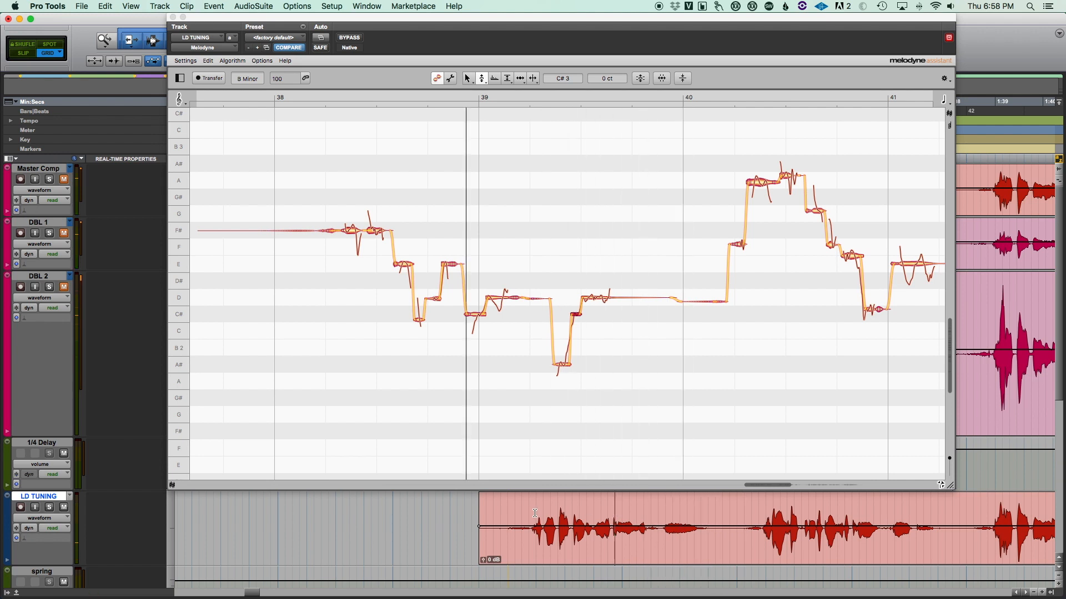
pyautogui.hscroll(-2, 532, 515)
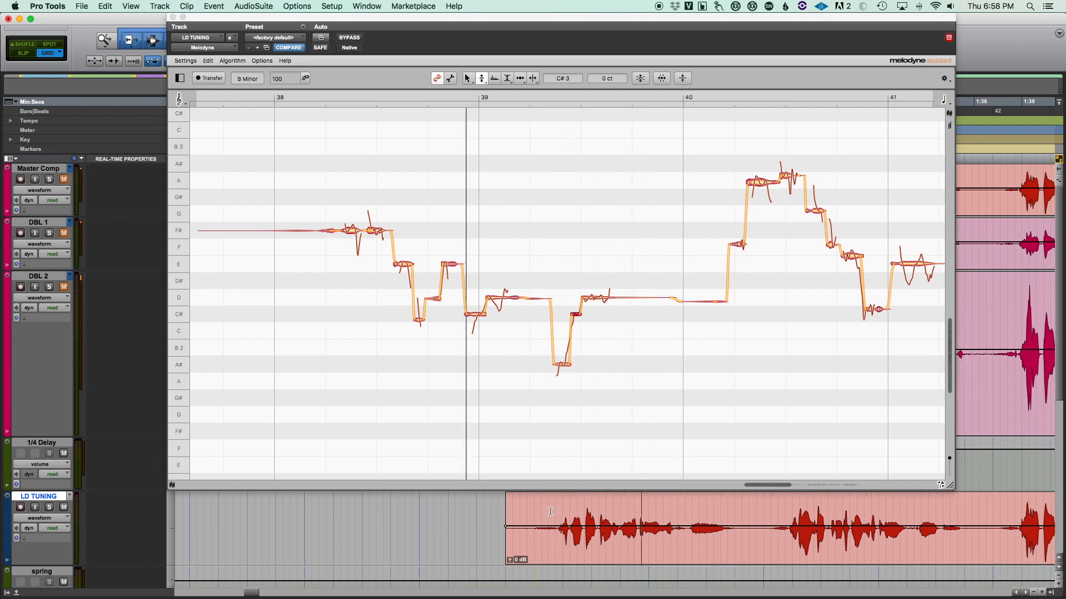
pyautogui.press('space')
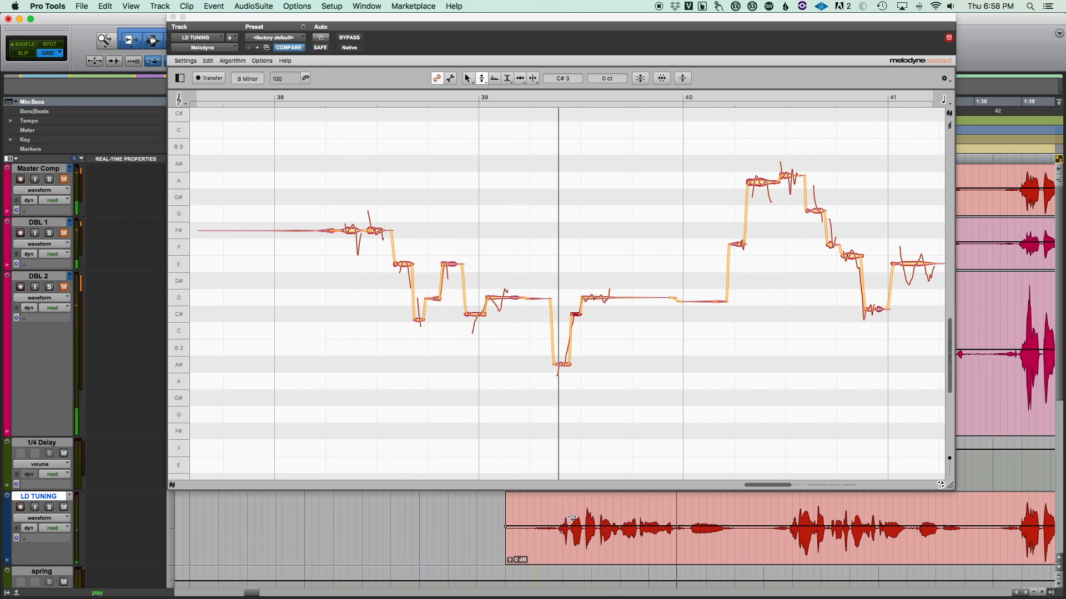
pyautogui.press('space')
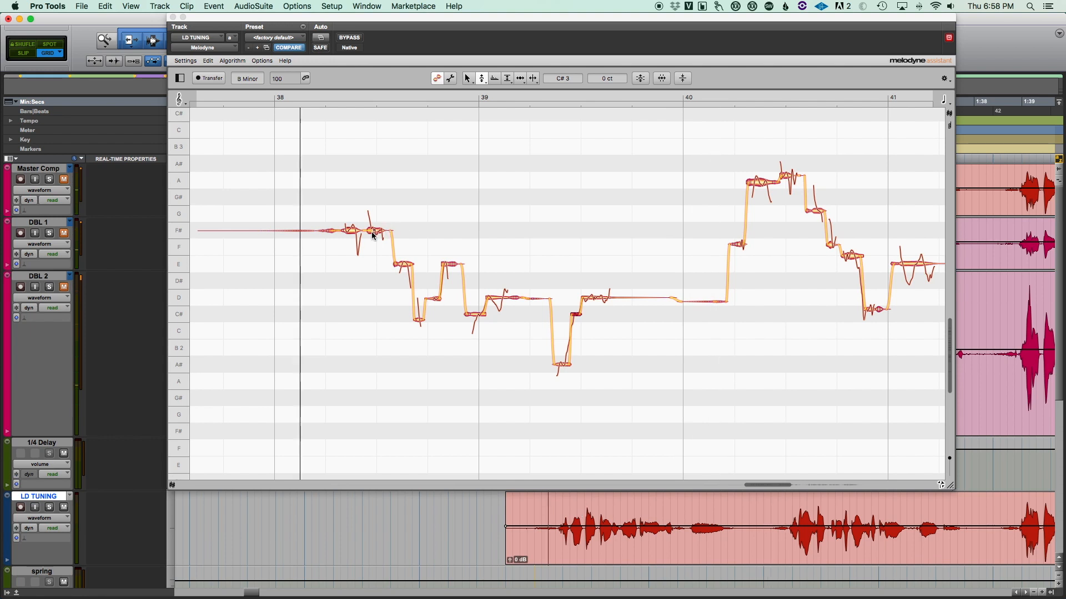
# Step: Reduce the pitch modulation of the last F#3 note before the drop to E3 to 76% and play the phrase
pyautogui.click(373, 235)
pyautogui.rightClick(373, 235)
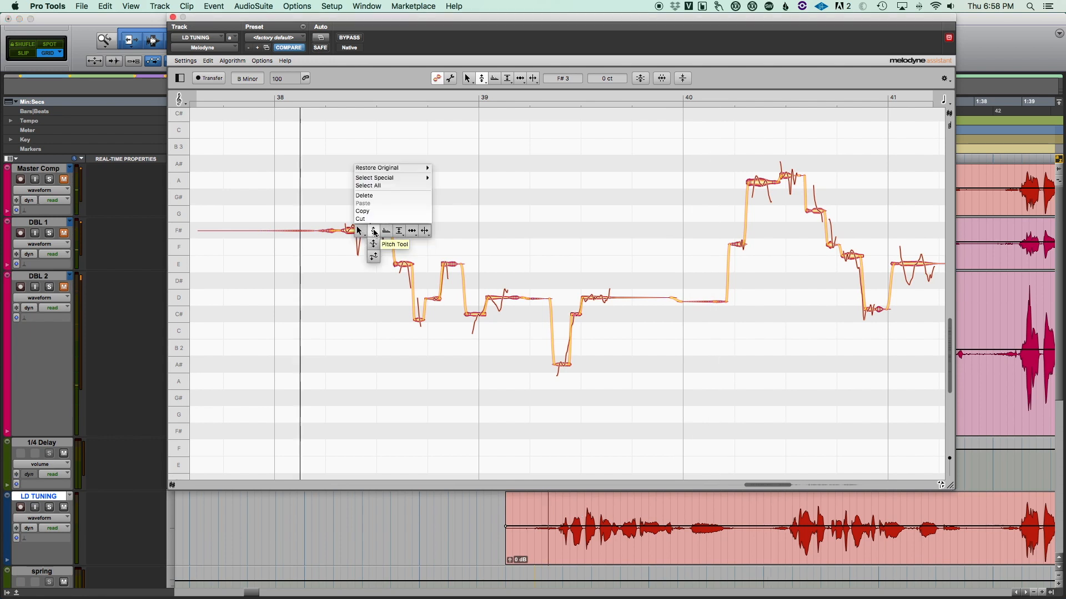
pyautogui.click(374, 232)
pyautogui.moveTo(377, 233); pyautogui.dragTo(377, 239)
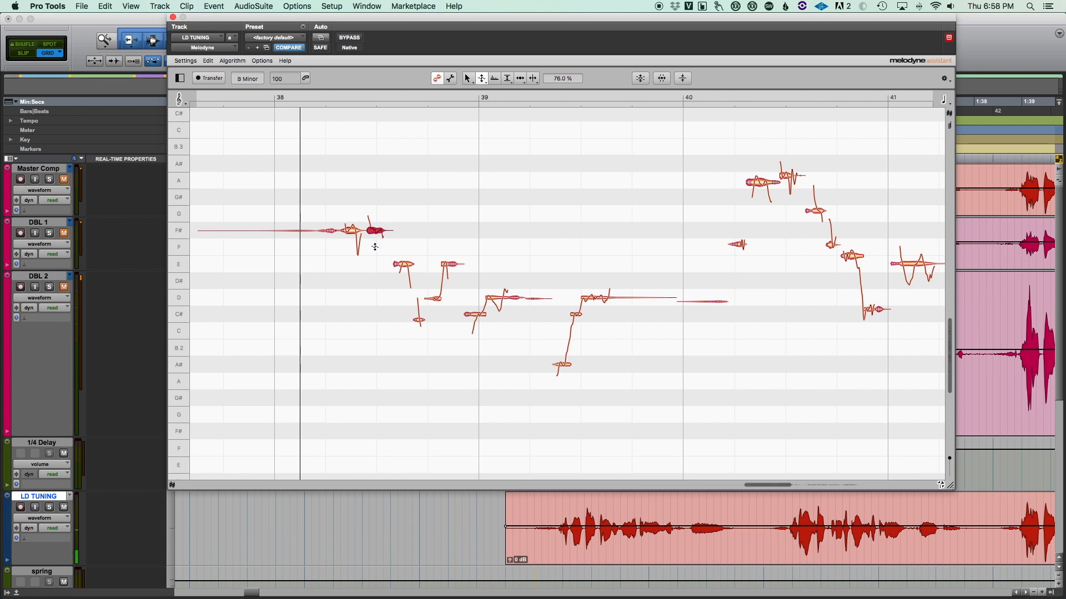
pyautogui.click(376, 256)
pyautogui.press('space')
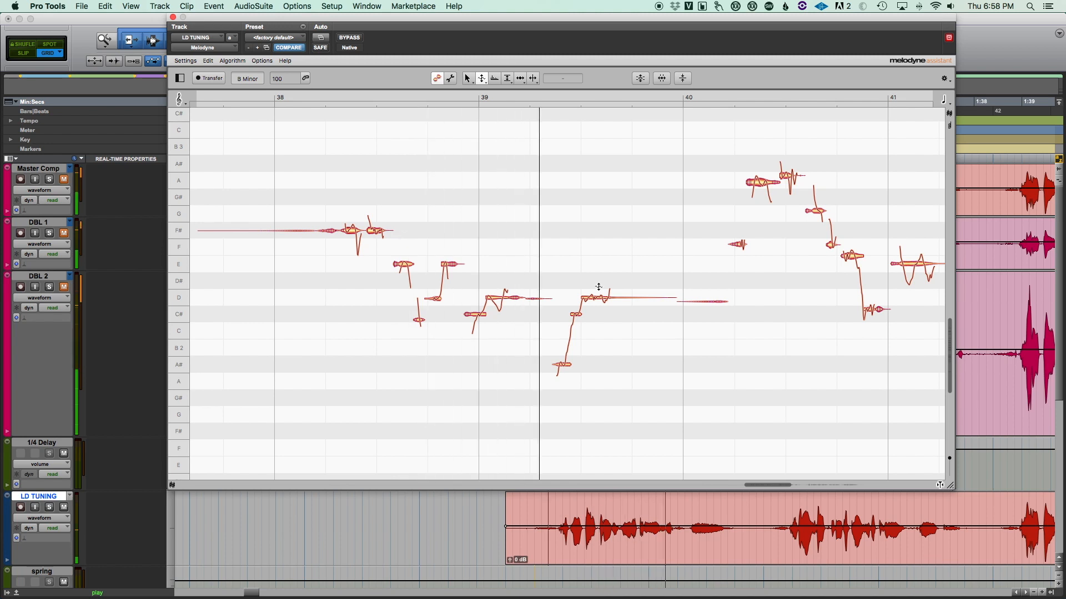
pyautogui.press('space')
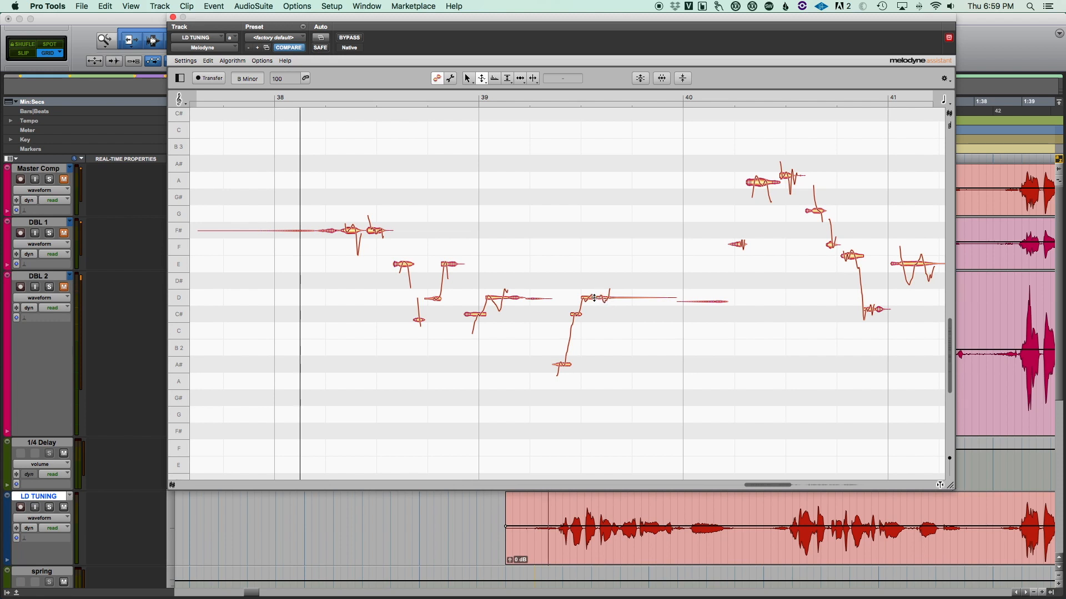
# Step: Flatten the long D3 note's pitch modulation to 0%, play the phrase, and restore the modulation to 100%
pyautogui.rightClick(617, 366)
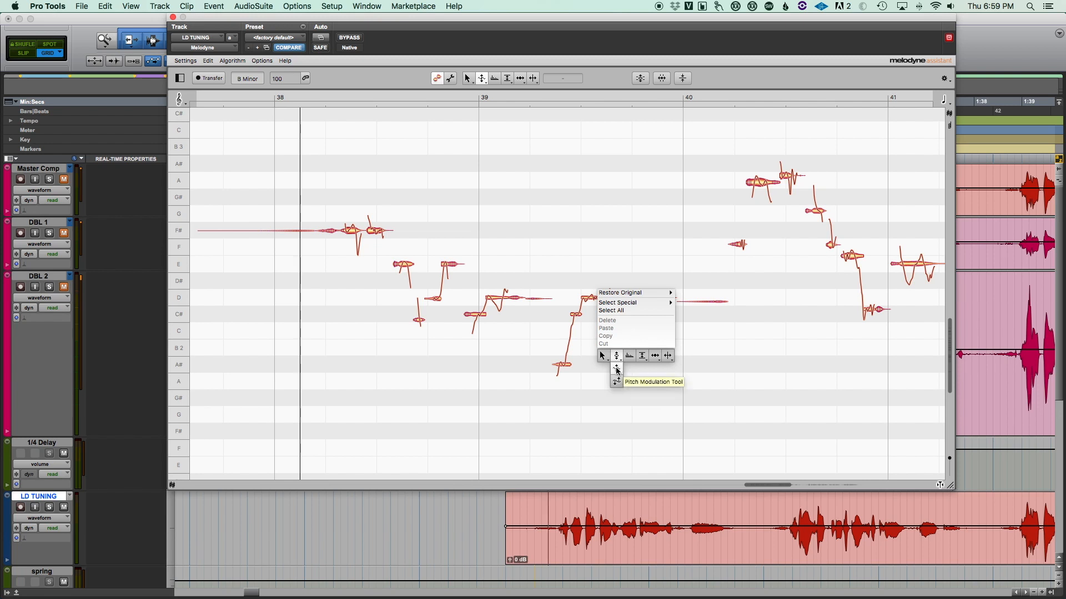
pyautogui.click(617, 370)
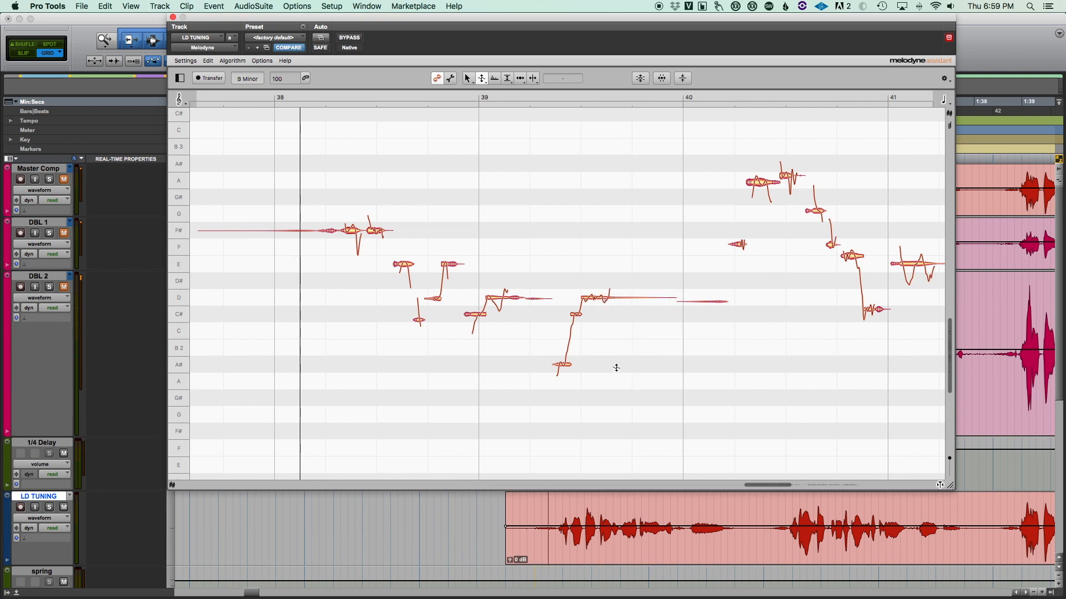
pyautogui.click(591, 300)
pyautogui.doubleClick(591, 300)
pyautogui.press('space')
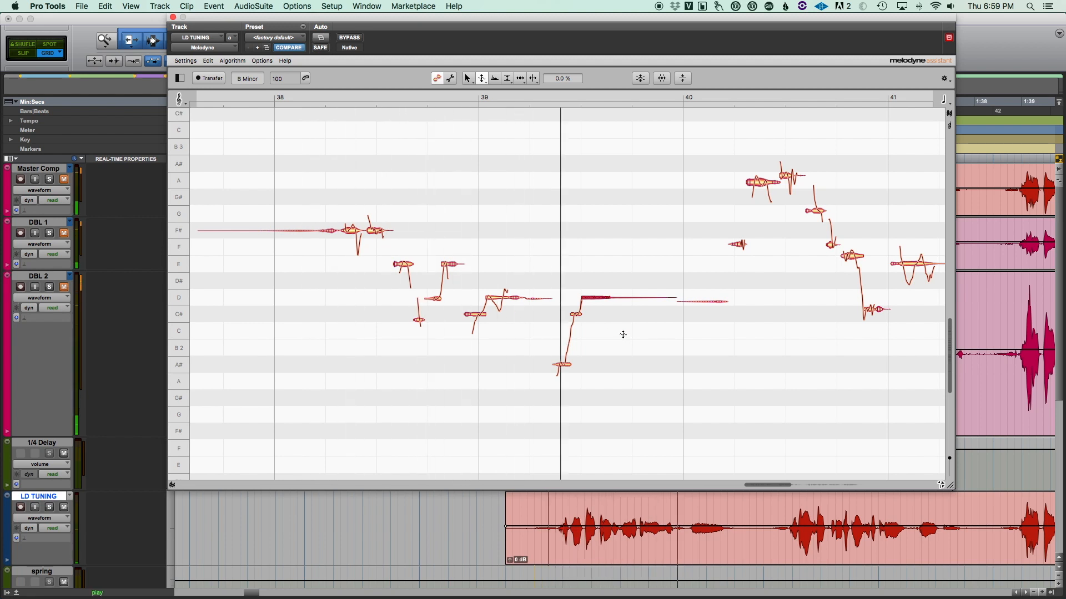
pyautogui.press('space')
pyautogui.doubleClick(602, 300)
# Step: Flatten the pitch modulation to 0% on the notes from the first E3 through the long D3 after bar 39, and play them
pyautogui.click(405, 265)
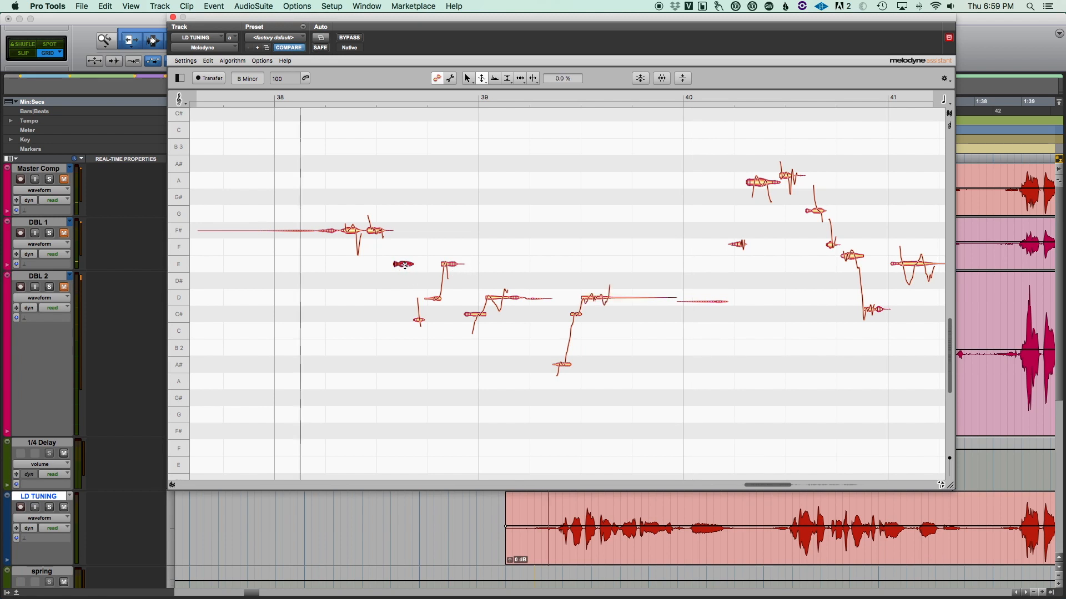
pyautogui.click(453, 265)
pyautogui.click(493, 301)
pyautogui.doubleClick(492, 301)
pyautogui.doubleClick(562, 365)
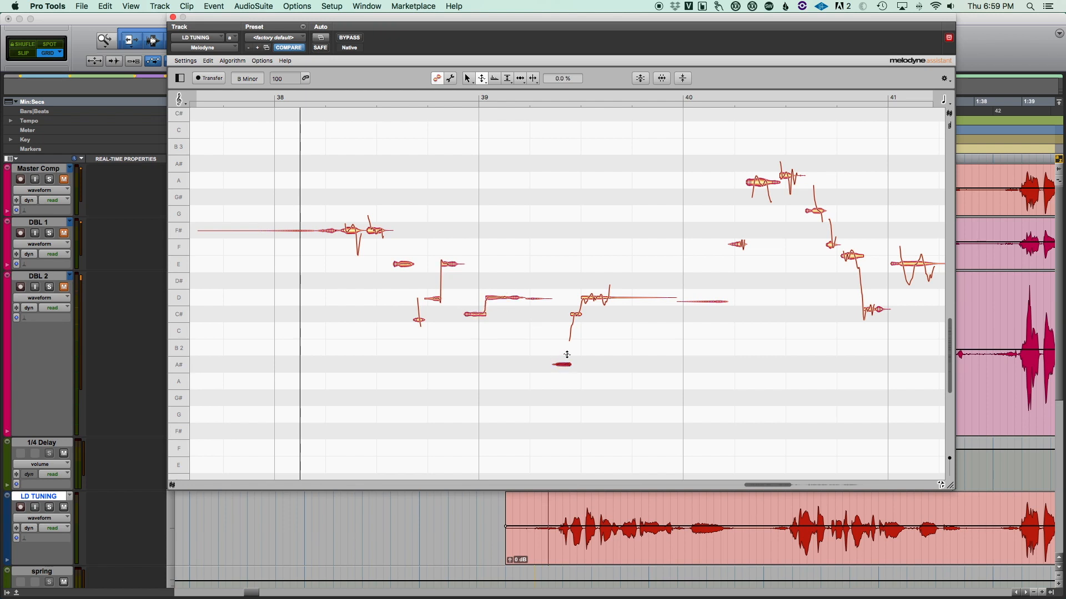
pyautogui.doubleClick(575, 316)
pyautogui.doubleClick(591, 300)
pyautogui.press('space')
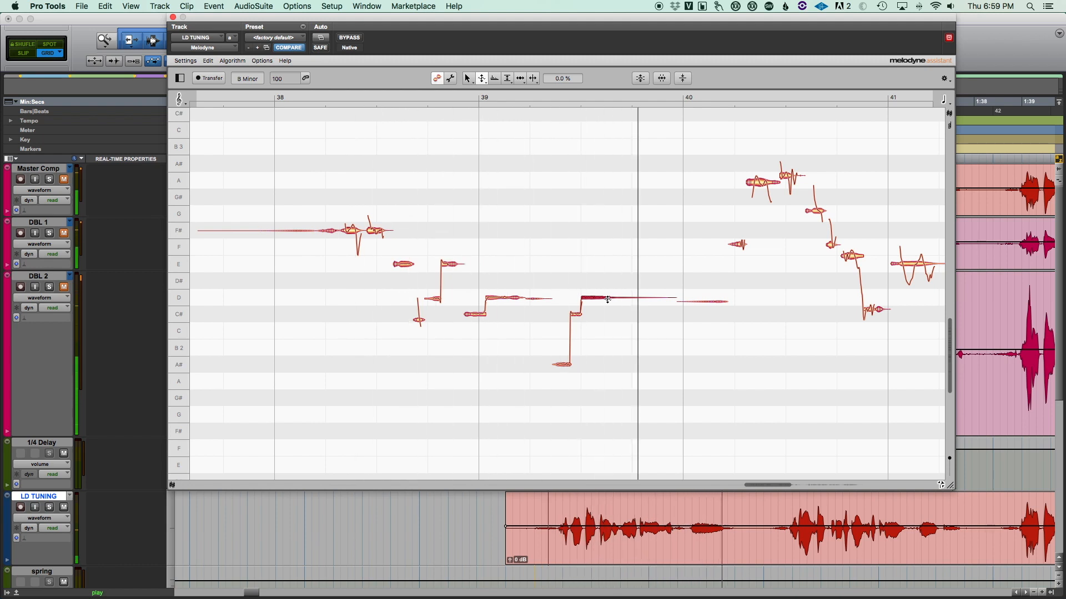
pyautogui.press('space')
# Step: Undo the pitch modulation flattening on all the notes around bar 39
pyautogui.press('super+z')
pyautogui.click(209, 61)
pyautogui.click(209, 70)
pyautogui.click(208, 61)
pyautogui.click(210, 71)
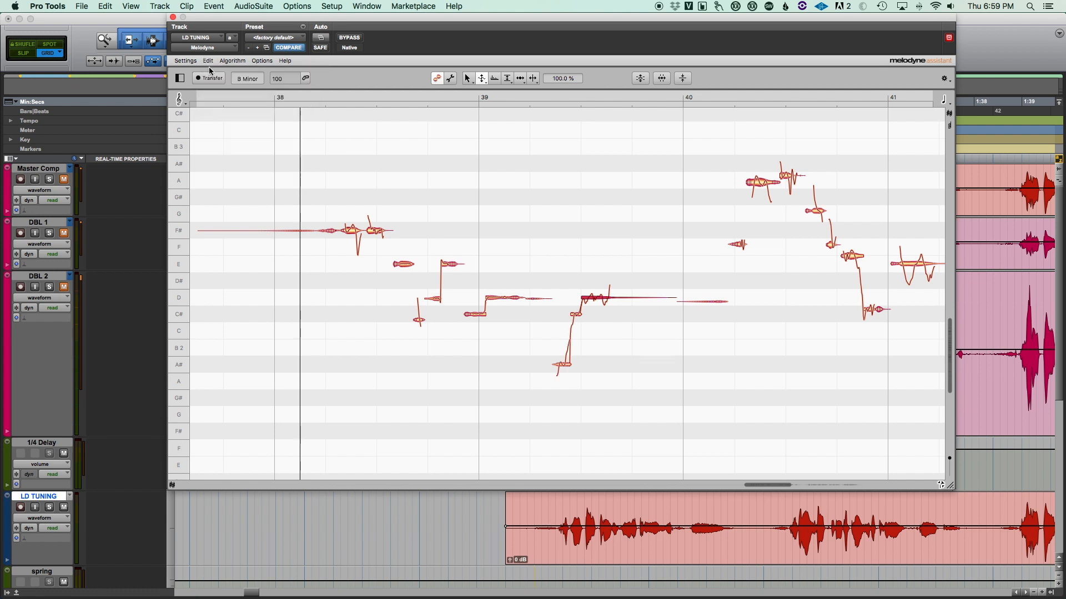
pyautogui.click(208, 61)
pyautogui.click(214, 71)
pyautogui.click(208, 61)
pyautogui.click(214, 71)
pyautogui.click(208, 61)
pyautogui.click(214, 71)
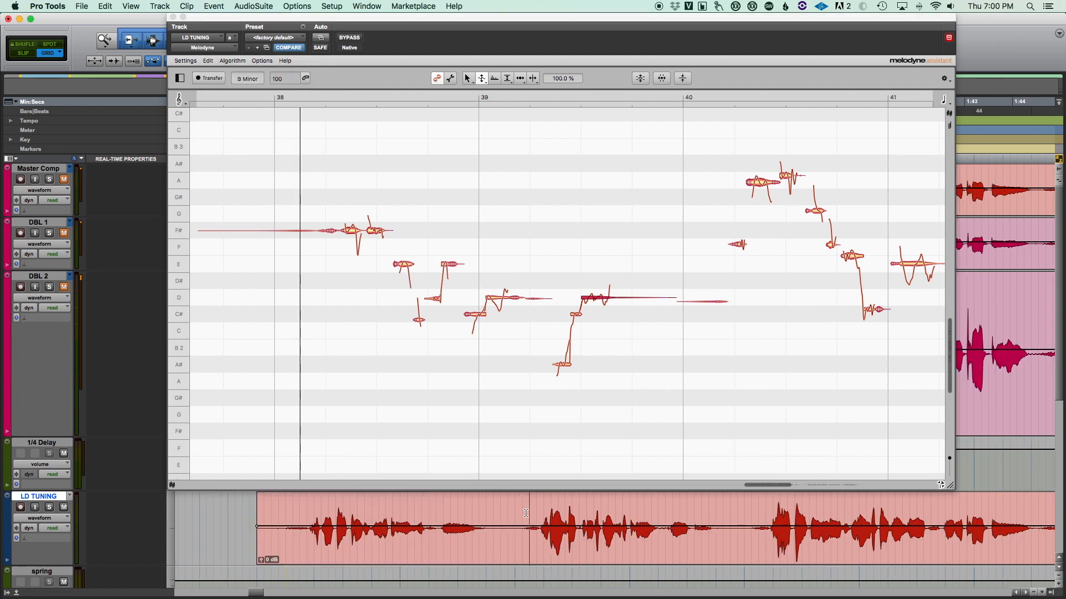
# Step: Play the next phrase after bar 40 and snap its first high note to A3 with the Pitch Tool
pyautogui.press('space')
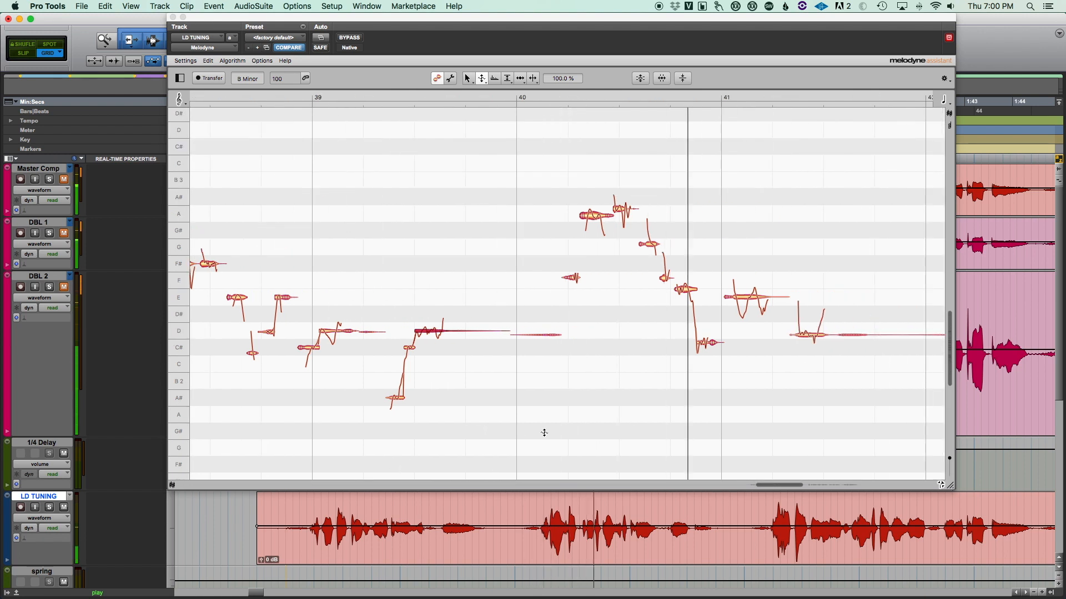
pyautogui.press('space')
pyautogui.rightClick(607, 287)
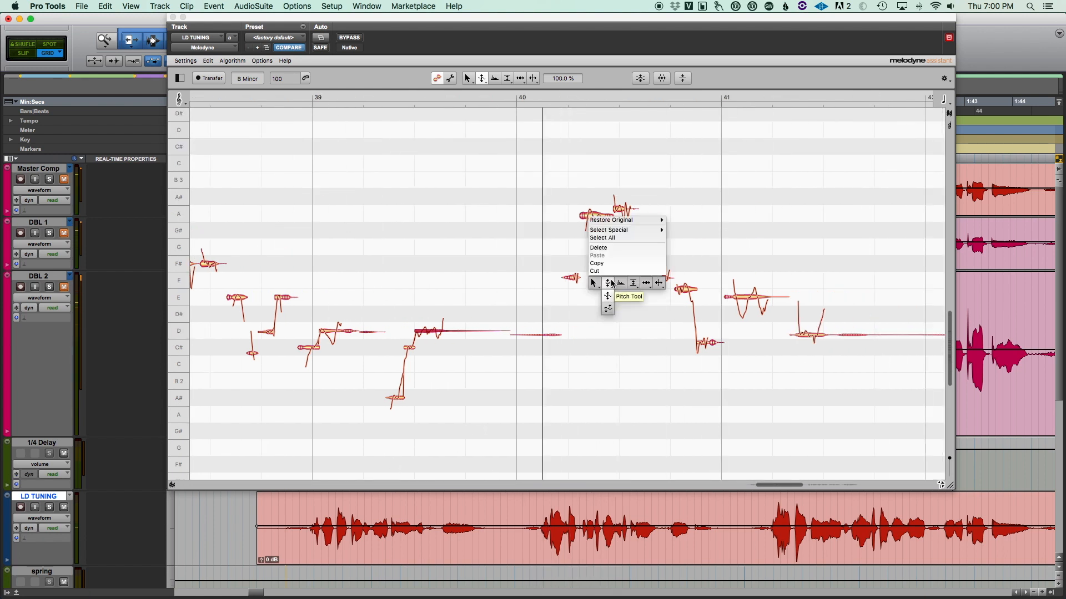
pyautogui.click(610, 283)
pyautogui.click(594, 218)
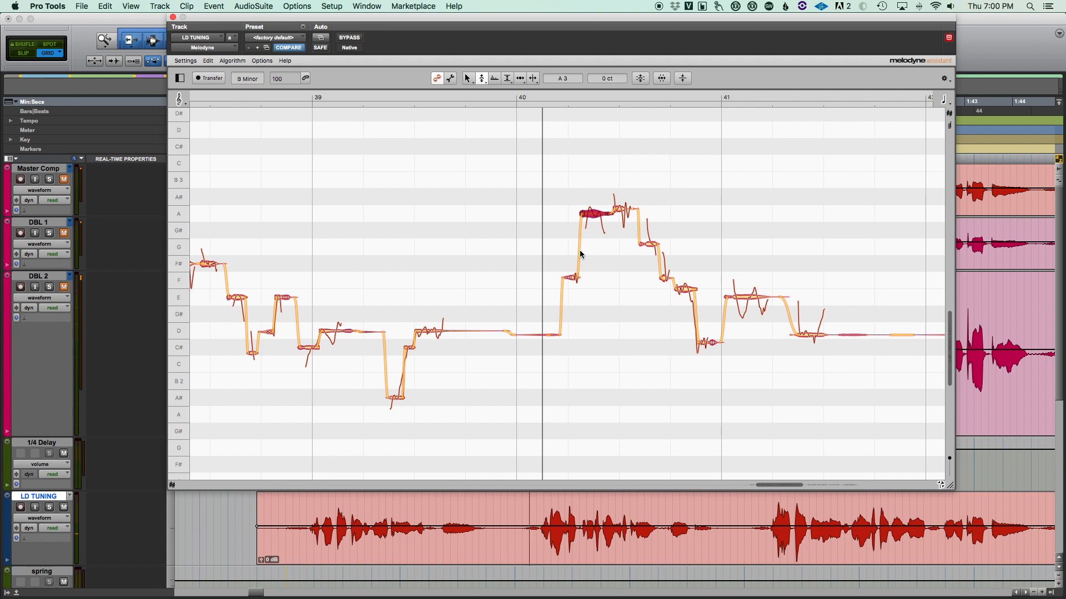
# Step: Snap the note leading into the high notes after bar 40 to F3 and the second high note to A3, and play them
pyautogui.click(577, 279)
pyautogui.press('Right')
pyautogui.press('Right')
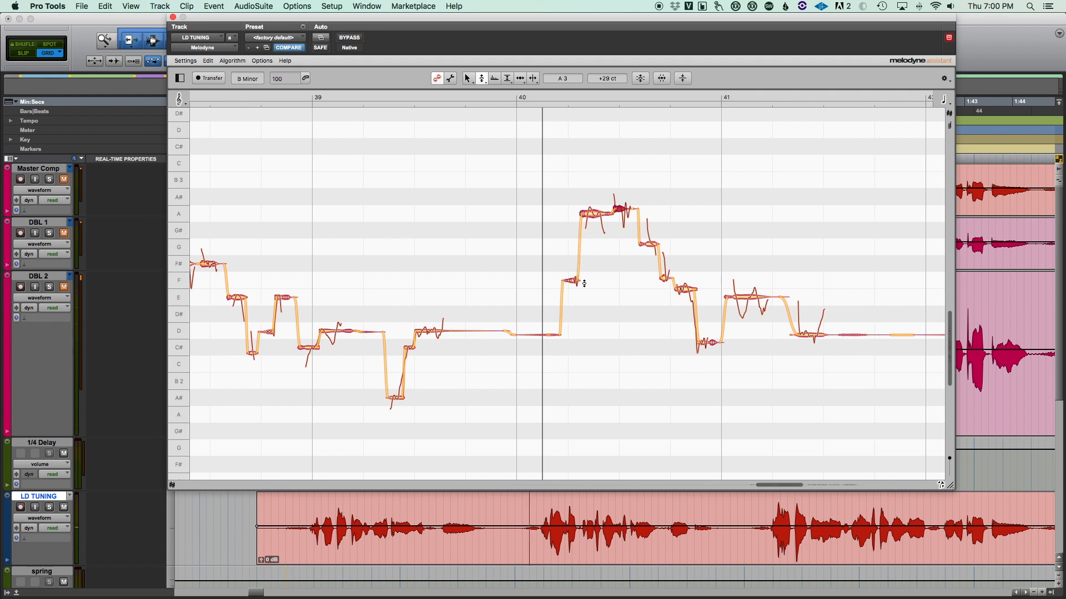
pyautogui.doubleClick(621, 213)
pyautogui.press('space')
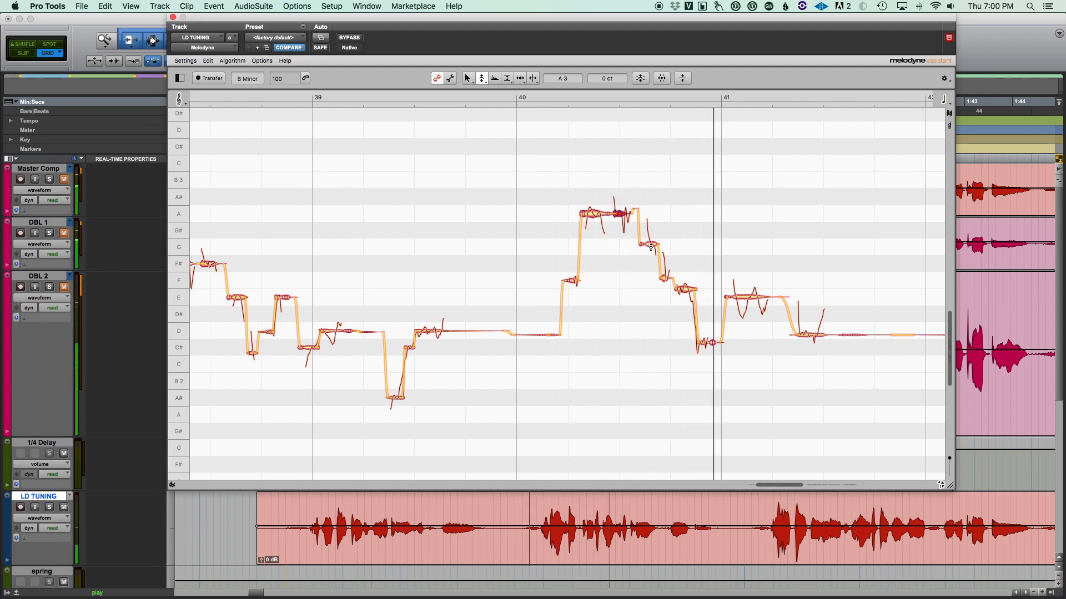
pyautogui.press('space')
# Step: Step through the descending notes after bar 40, snap the one before the low C#3 to E3, and play the phrase
pyautogui.click(594, 219)
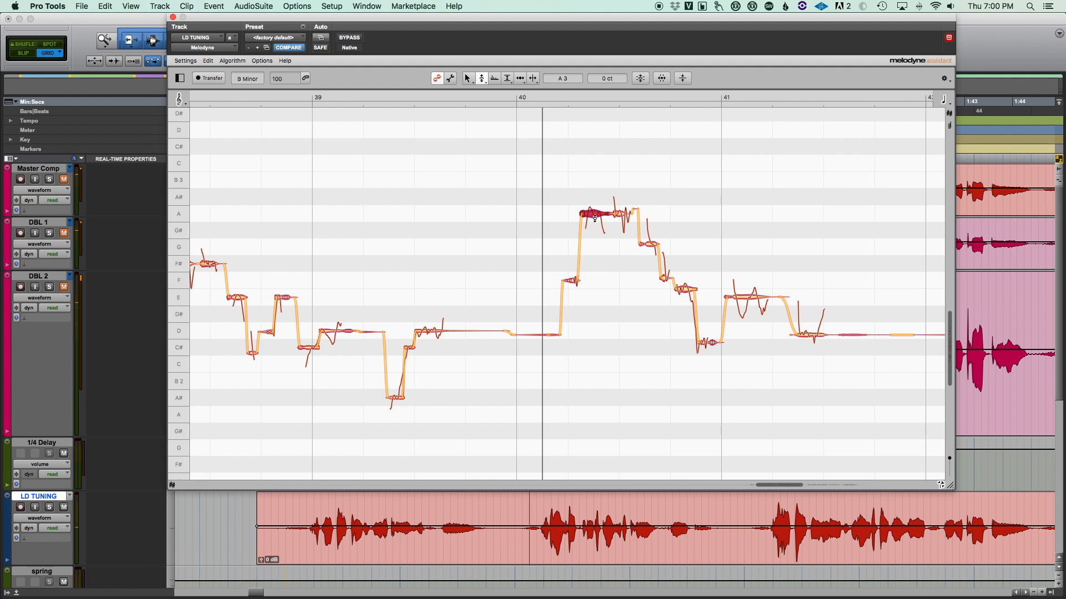
pyautogui.press('Left')
pyautogui.press('Right')
pyautogui.press('Right')
pyautogui.press('Left')
pyautogui.press('Right')
pyautogui.doubleClick(684, 289)
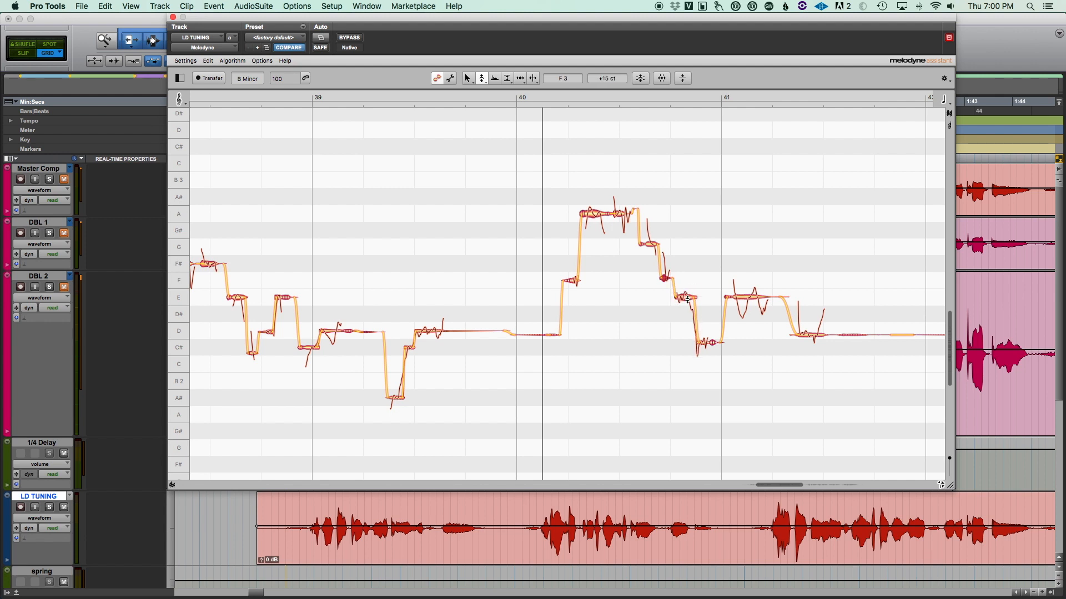
pyautogui.press('Right')
pyautogui.press('space')
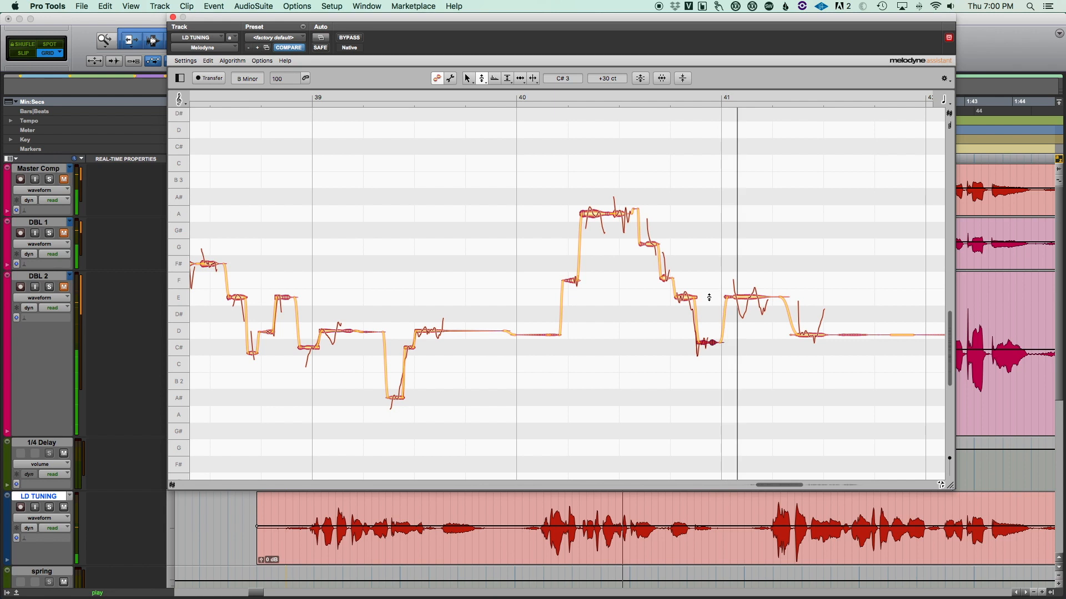
pyautogui.press('space')
# Step: Play the E3 note after bar 41, split it into three pieces with the Note Separation Tool, and select the middle piece with the Pitch Tool
pyautogui.click(752, 299)
pyautogui.press('space')
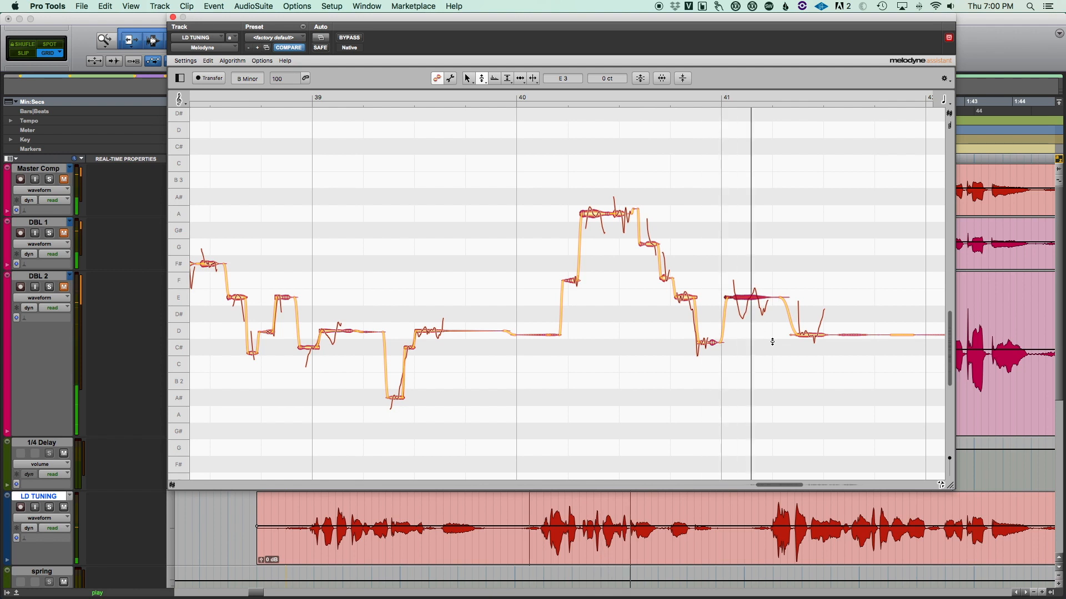
pyautogui.rightClick(754, 311)
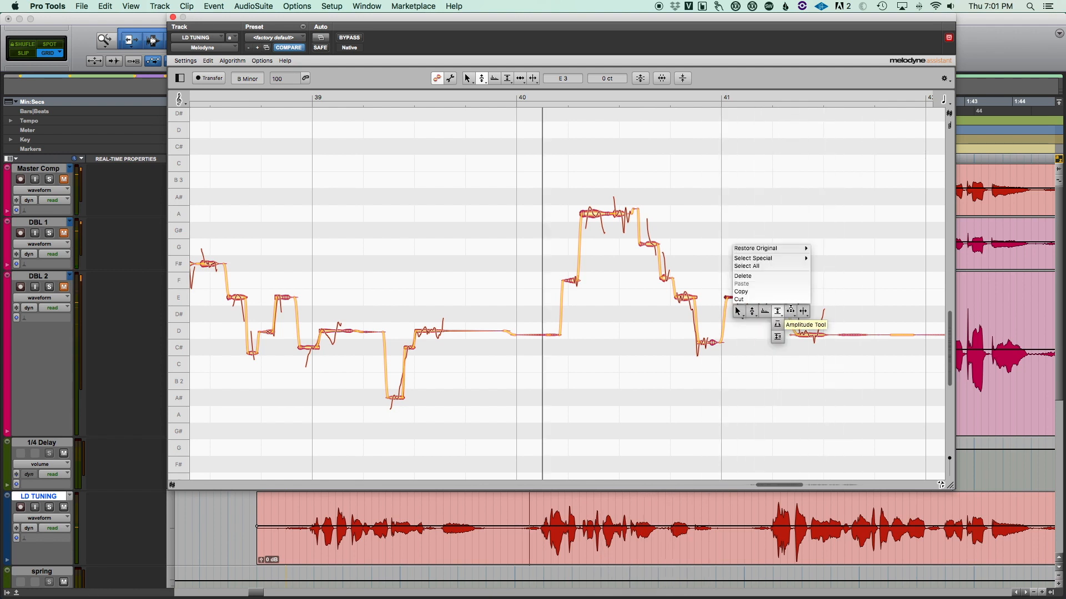
pyautogui.click(800, 309)
pyautogui.doubleClick(749, 296)
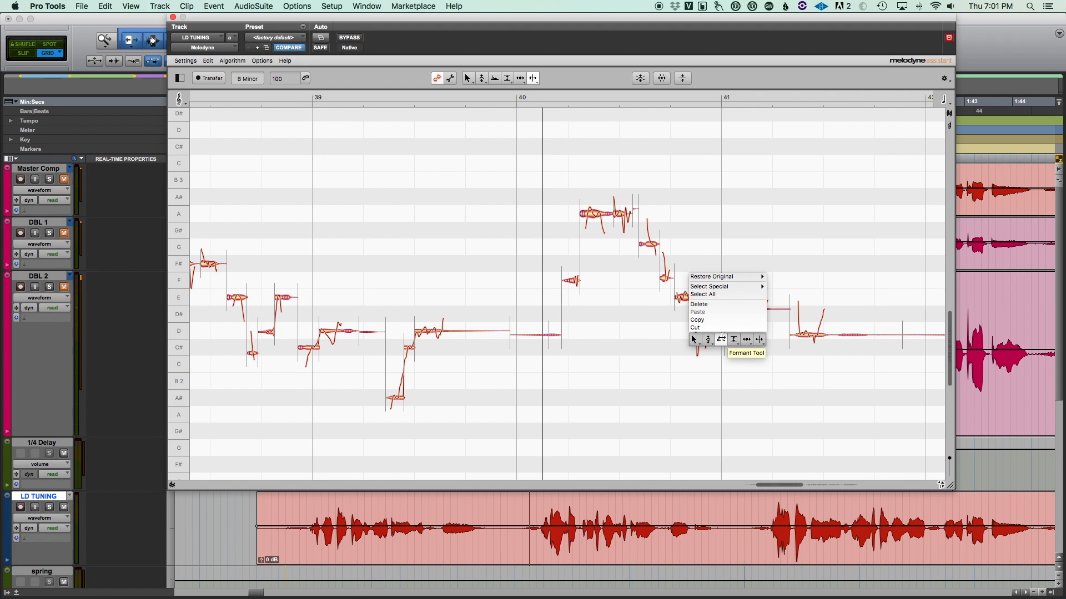
pyautogui.click(708, 340)
pyautogui.click(755, 296)
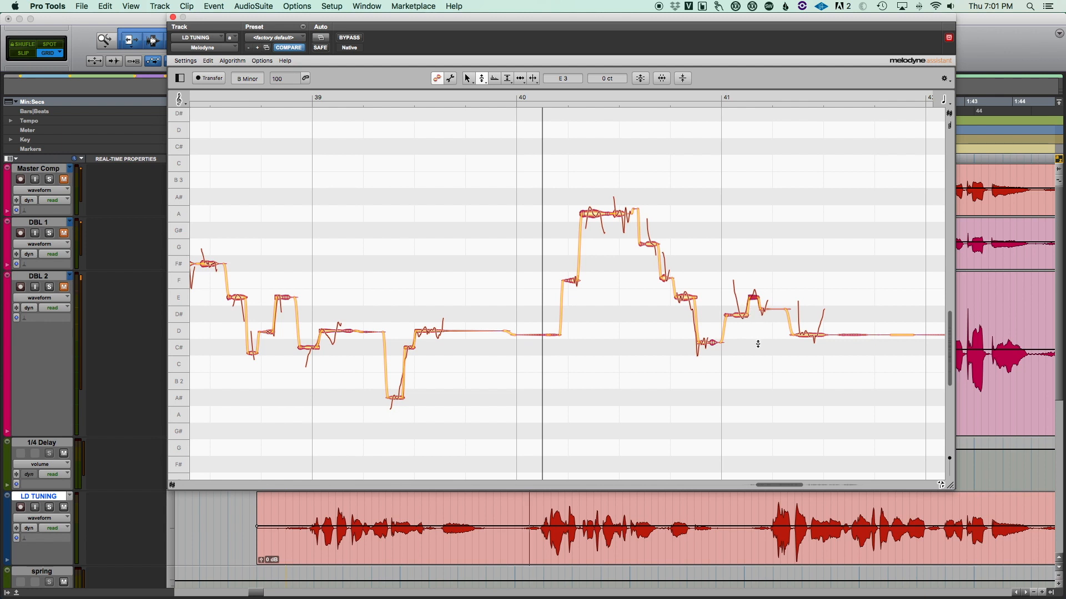
# Step: Audition the middle piece after bar 41 at D#3 and E3, keep it at E3, and snap the piece following it to D#3
pyautogui.press('space')
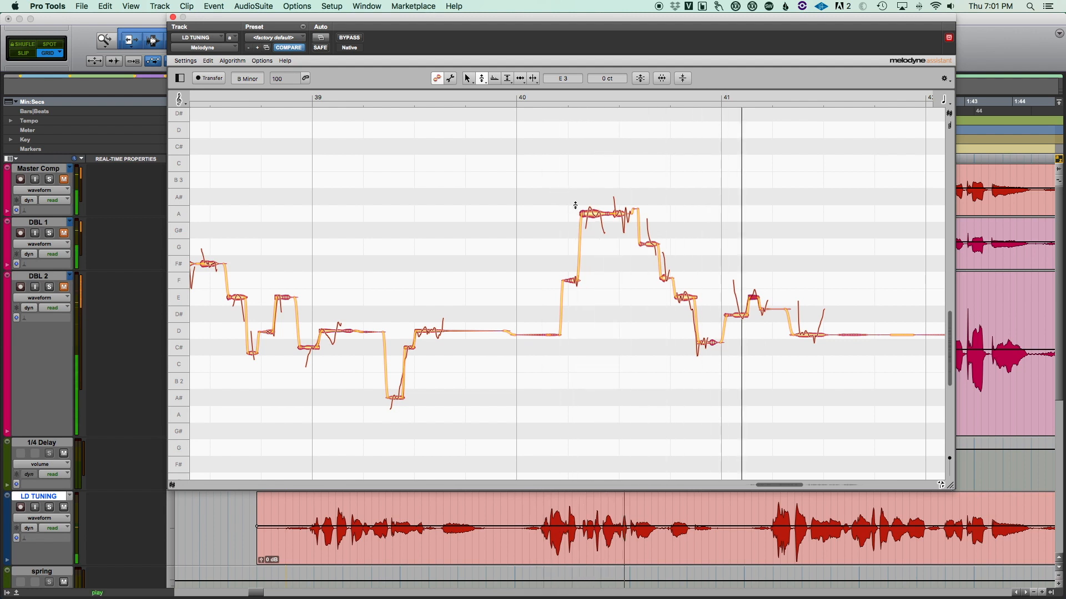
pyautogui.press('space')
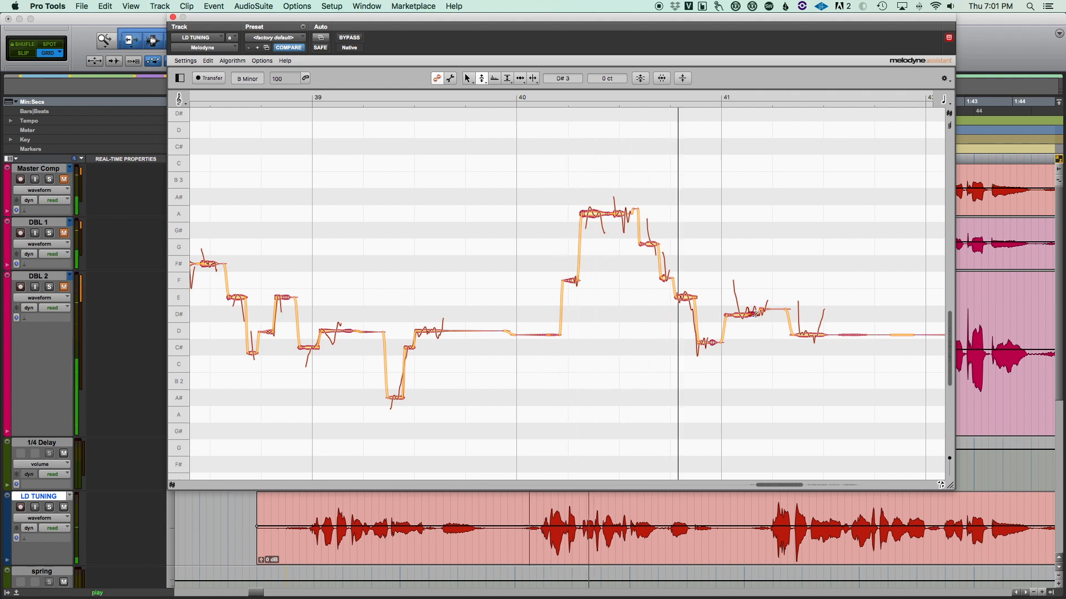
pyautogui.moveTo(758, 314); pyautogui.dragTo(755, 294)
pyautogui.press('space')
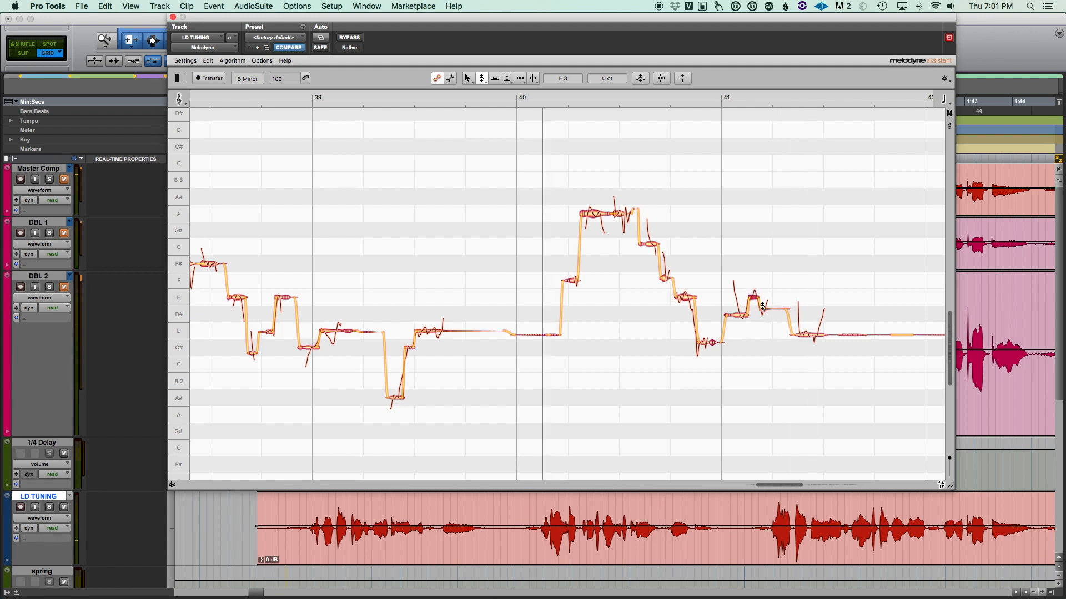
pyautogui.press('space')
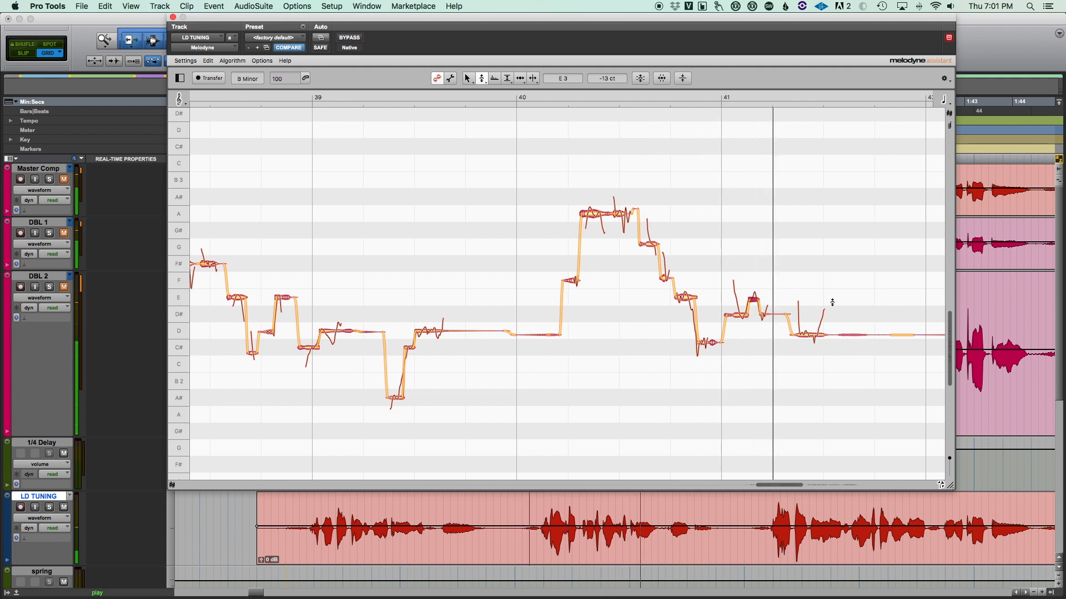
pyautogui.press('space')
pyautogui.press('space')
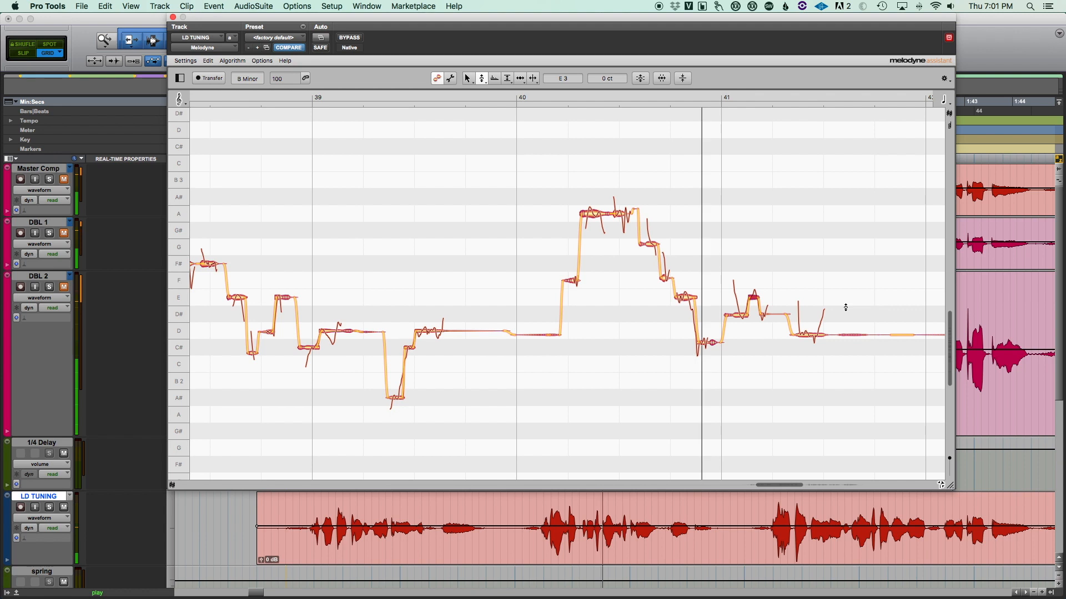
pyautogui.press('space')
# Step: Snap the long note ending the bar 41 phrase to D3, and play from the start of the next phrase on the LD TUNING track
pyautogui.doubleClick(808, 335)
pyautogui.press('space')
pyautogui.click(713, 511)
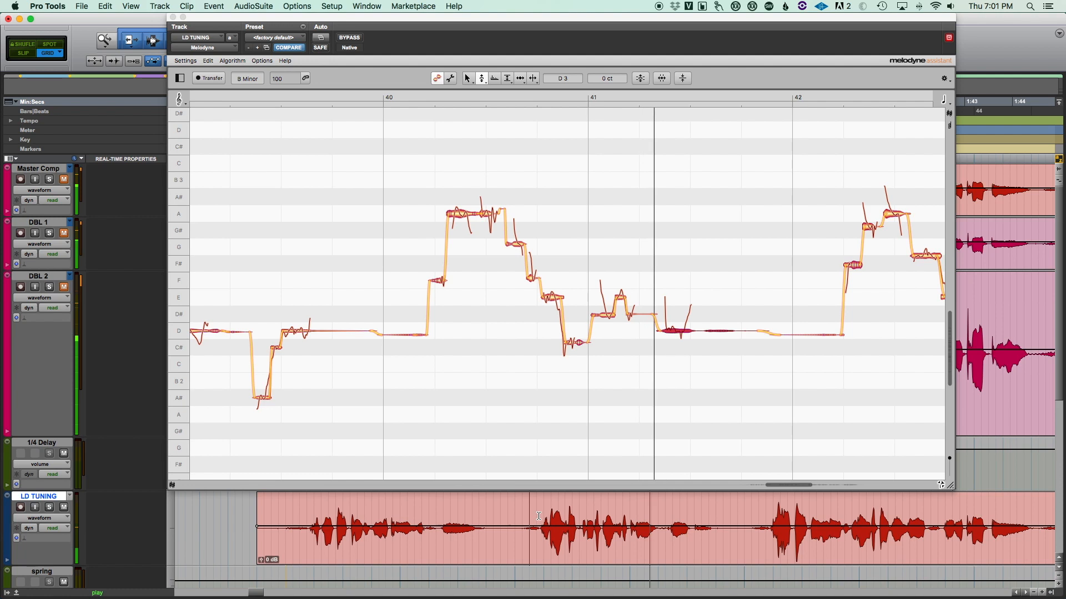
pyautogui.click(763, 511)
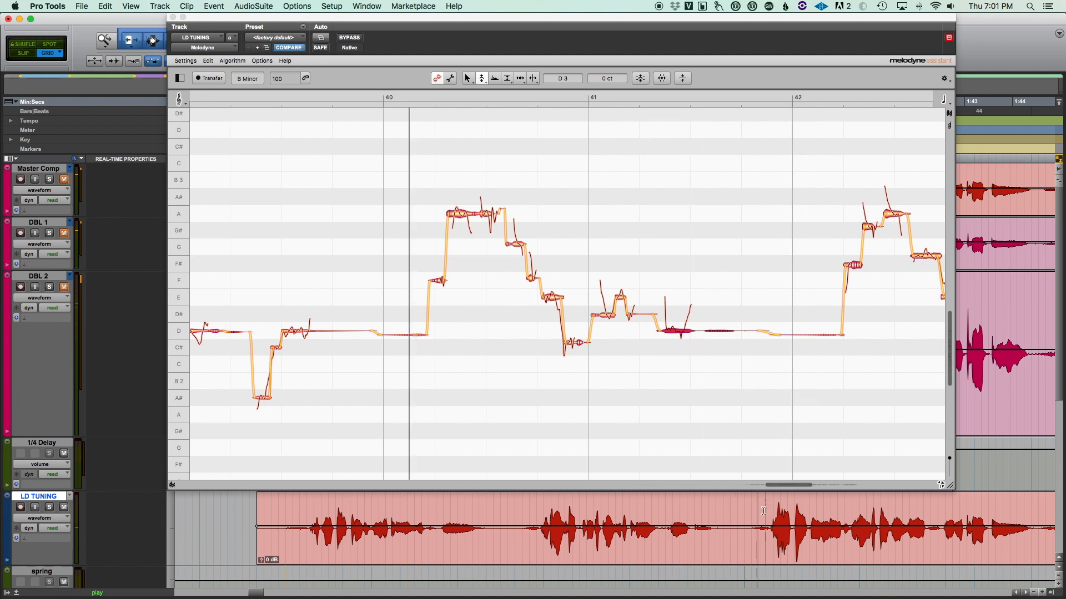
pyautogui.press('space')
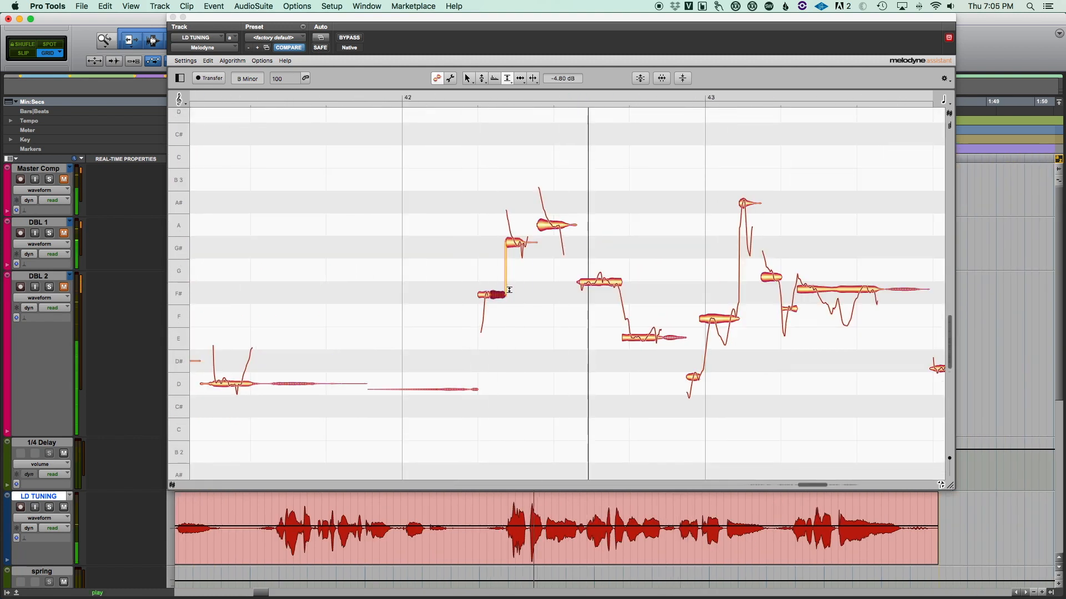
# Step: Return to the Pitch Tool, snap the two notes following the F#3 after bar 42 to G#3 and A3, and play them
pyautogui.press('space')
pyautogui.rightClick(543, 309)
pyautogui.click(507, 309)
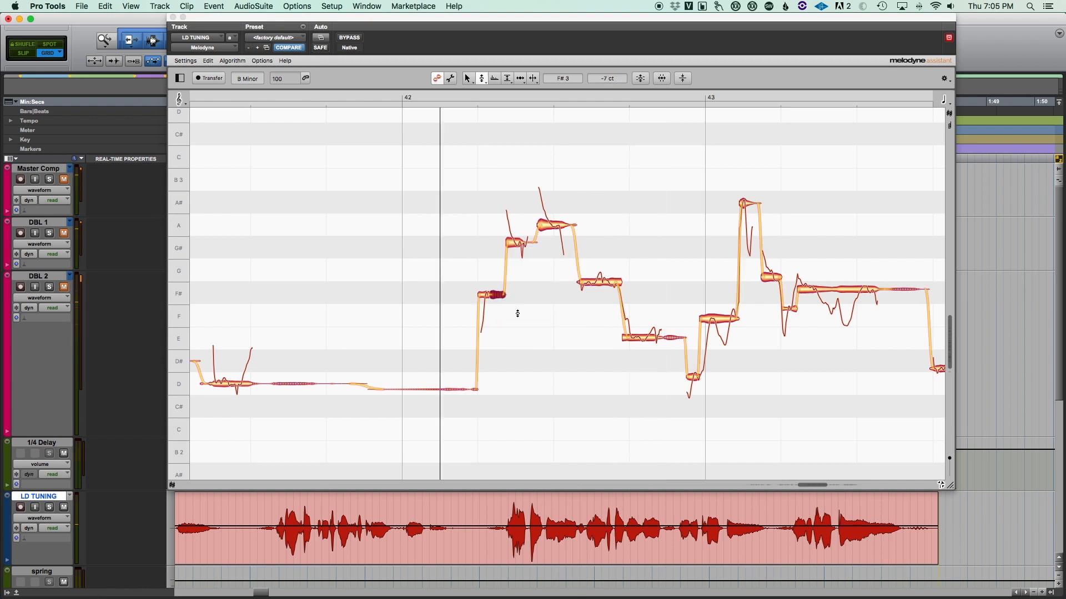
pyautogui.click(488, 295)
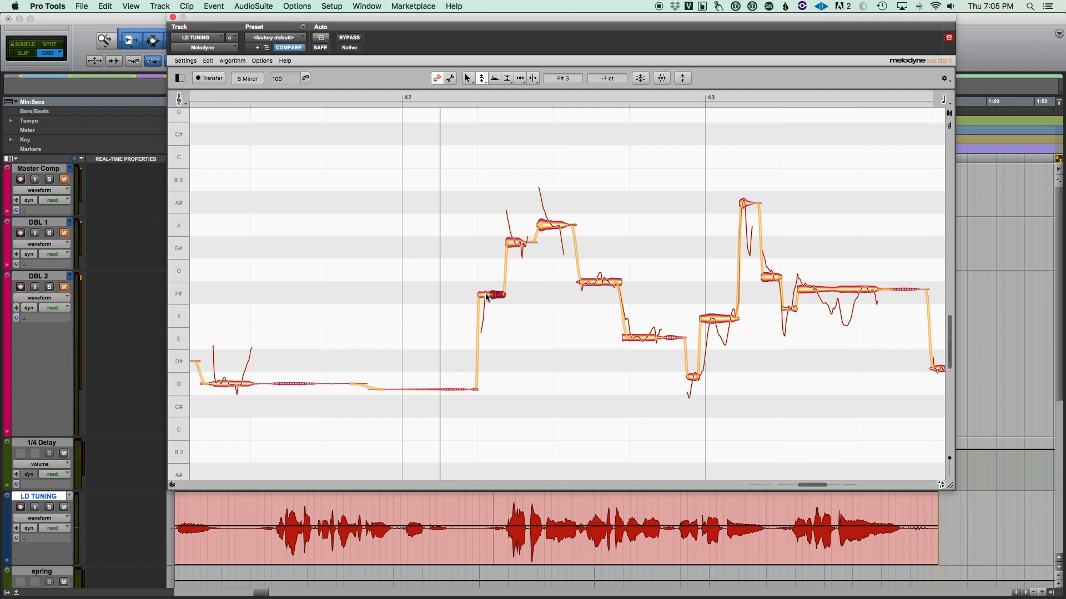
pyautogui.doubleClick(518, 248)
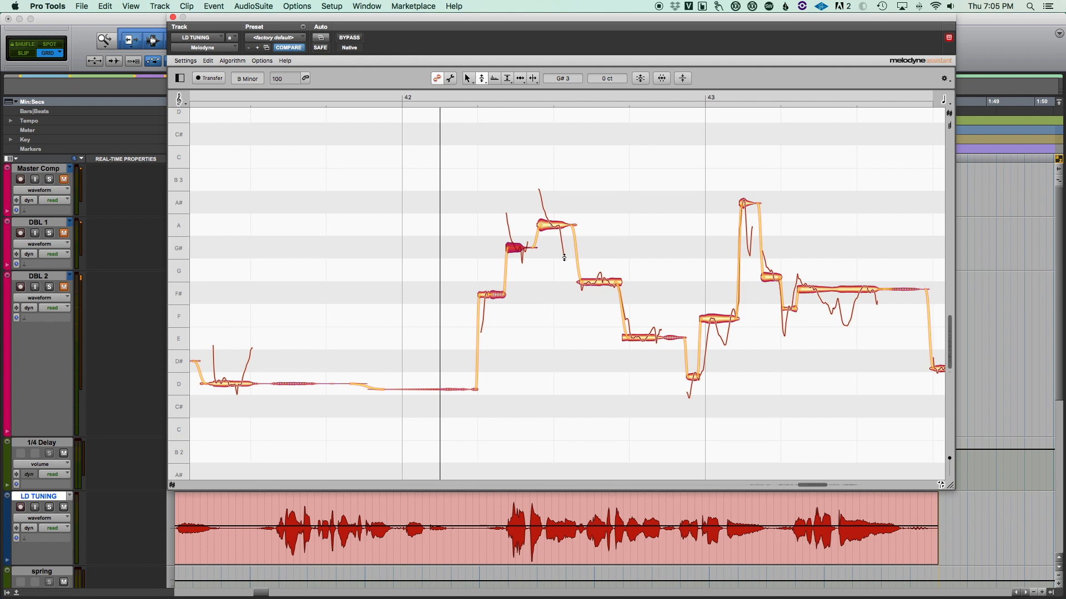
pyautogui.doubleClick(552, 226)
pyautogui.press('space')
pyautogui.press('space')
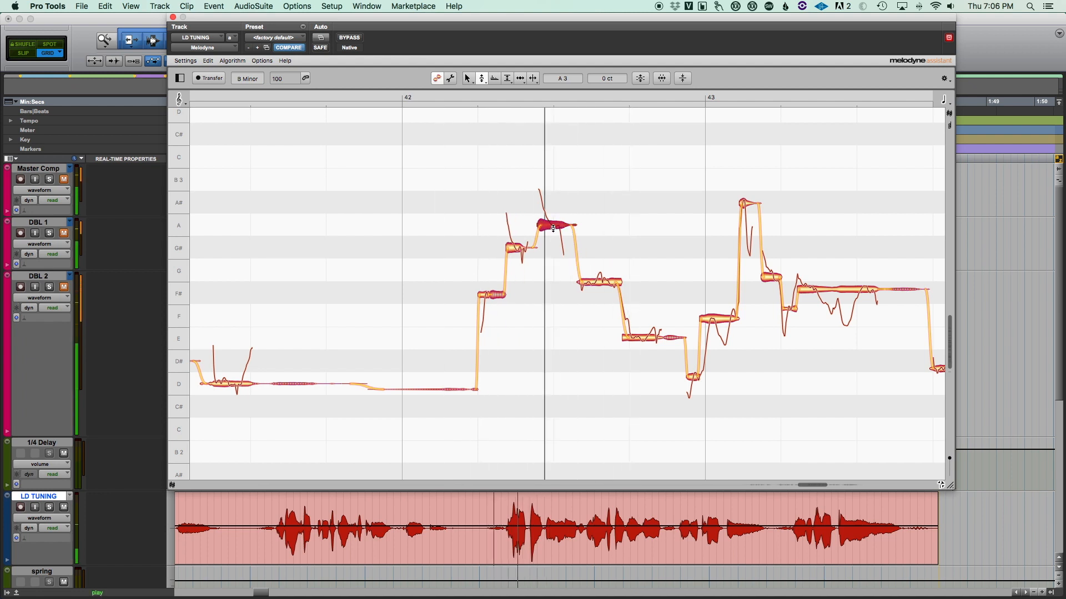
pyautogui.press('space')
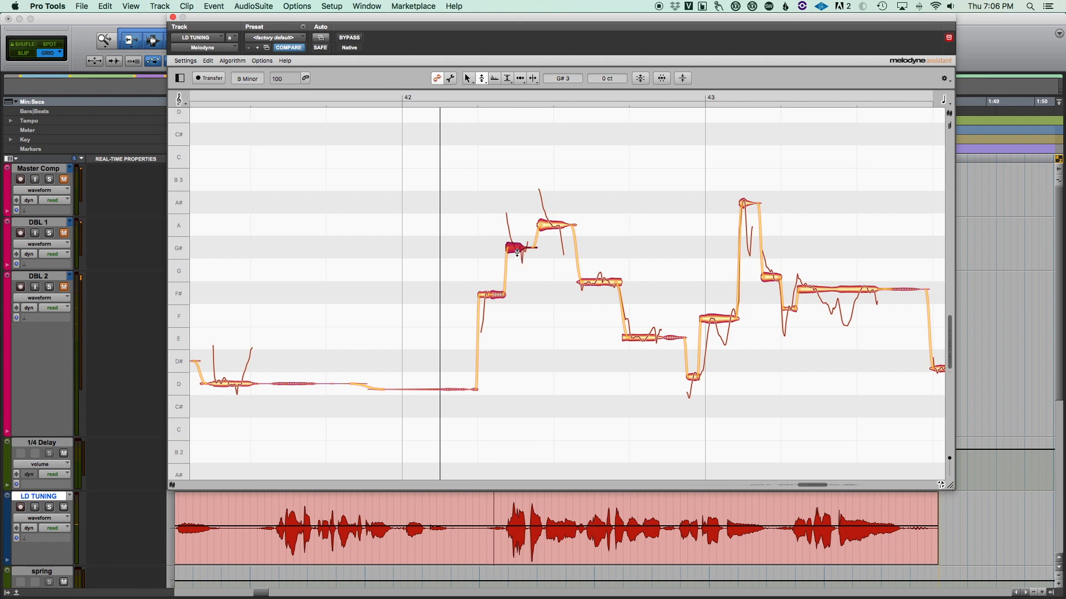
# Step: Raise the G#3 note after bar 42 to A3 and play the phrase
pyautogui.moveTo(517, 253); pyautogui.dragTo(516, 235)
pyautogui.press('space')
pyautogui.click(545, 284)
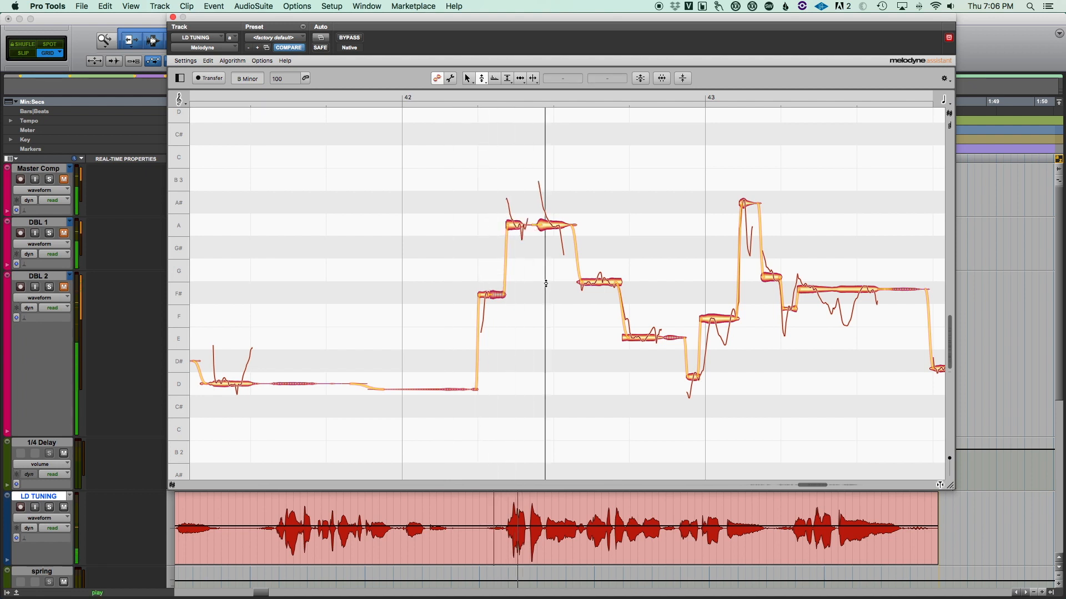
pyautogui.press('space')
# Step: Try the note following the two A3 notes at F#3, move it to G3 instead, and play the phrase
pyautogui.click(596, 282)
pyautogui.moveTo(596, 282); pyautogui.dragTo(596, 292)
pyautogui.press('space')
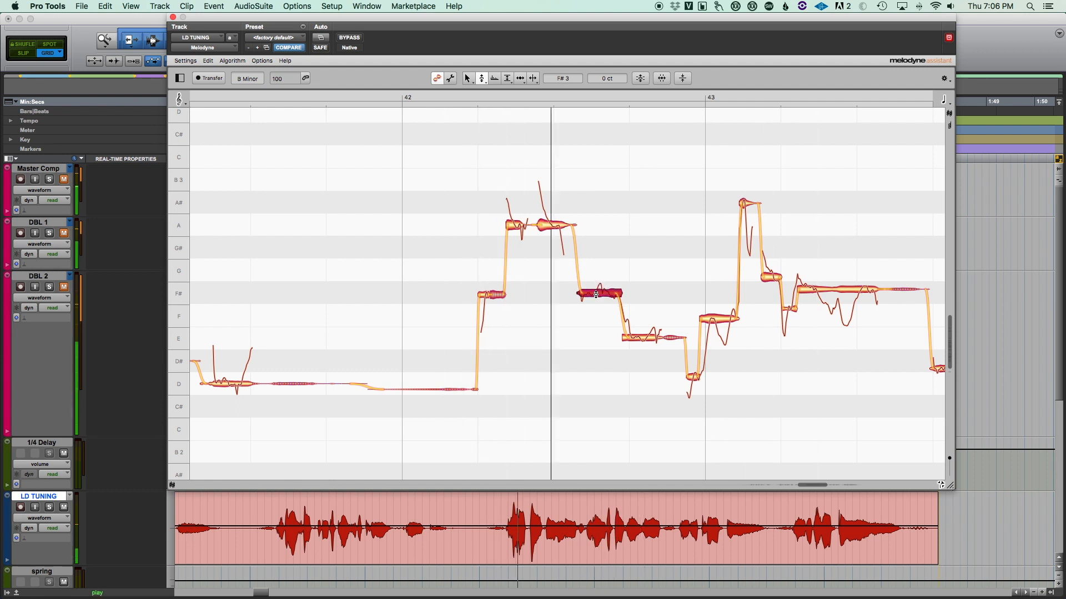
pyautogui.press('space')
pyautogui.moveTo(596, 294); pyautogui.dragTo(594, 270)
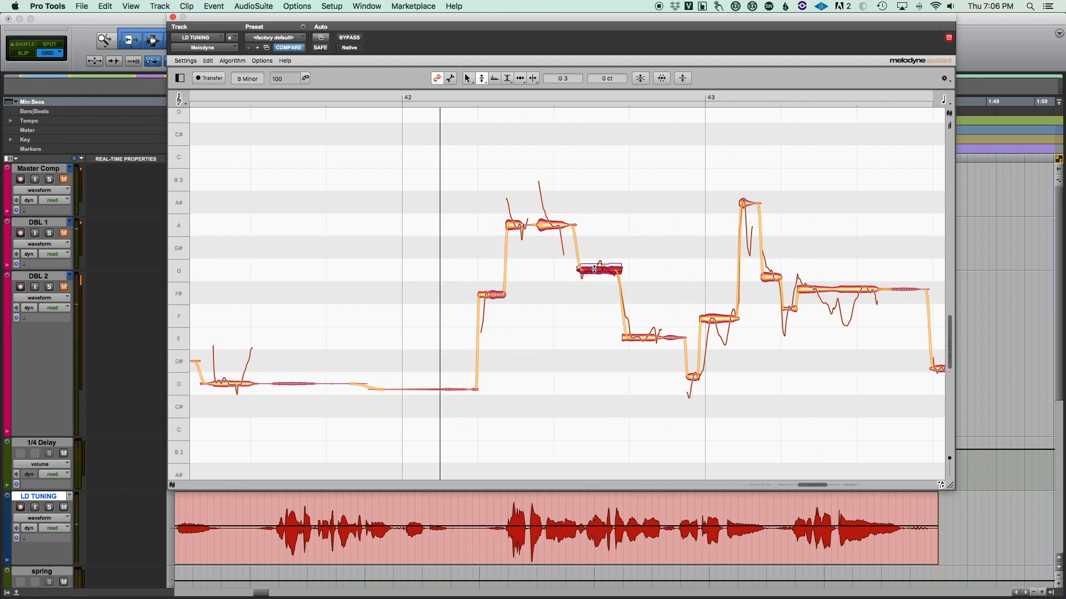
pyautogui.click(595, 321)
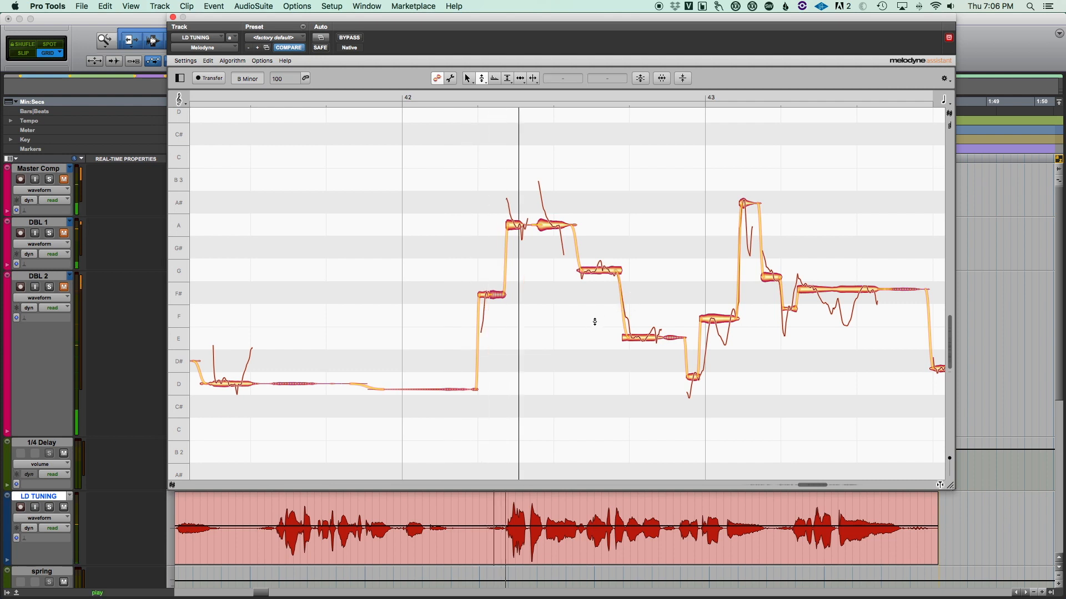
pyautogui.press('space')
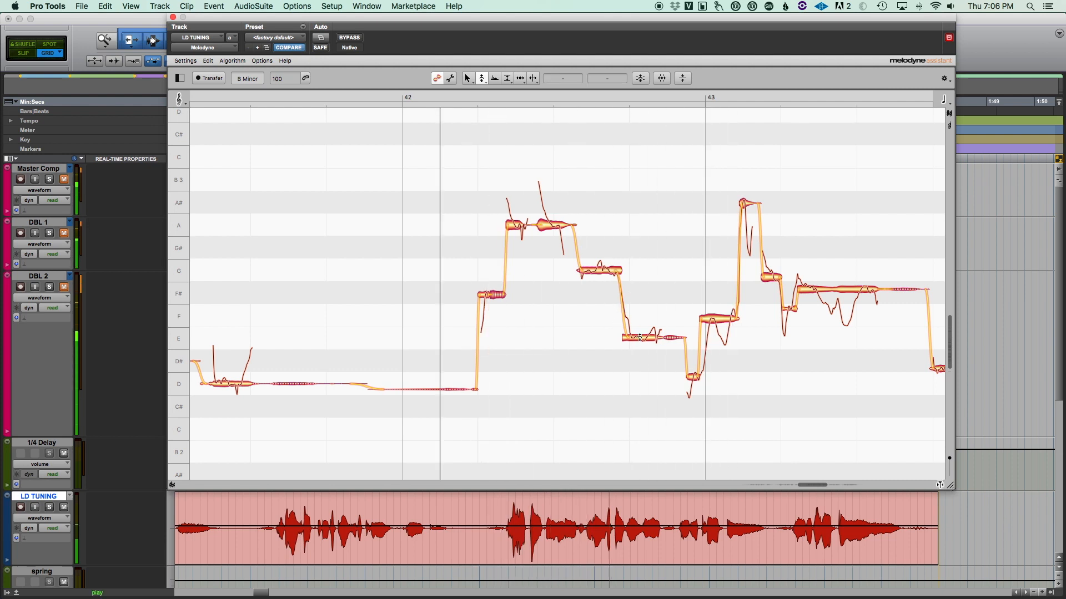
# Step: Step through the notes from the G3 onwards and snap the low note just before bar 43 to D3
pyautogui.click(606, 272)
pyautogui.press('Left')
pyautogui.press('Right')
pyautogui.press('Right')
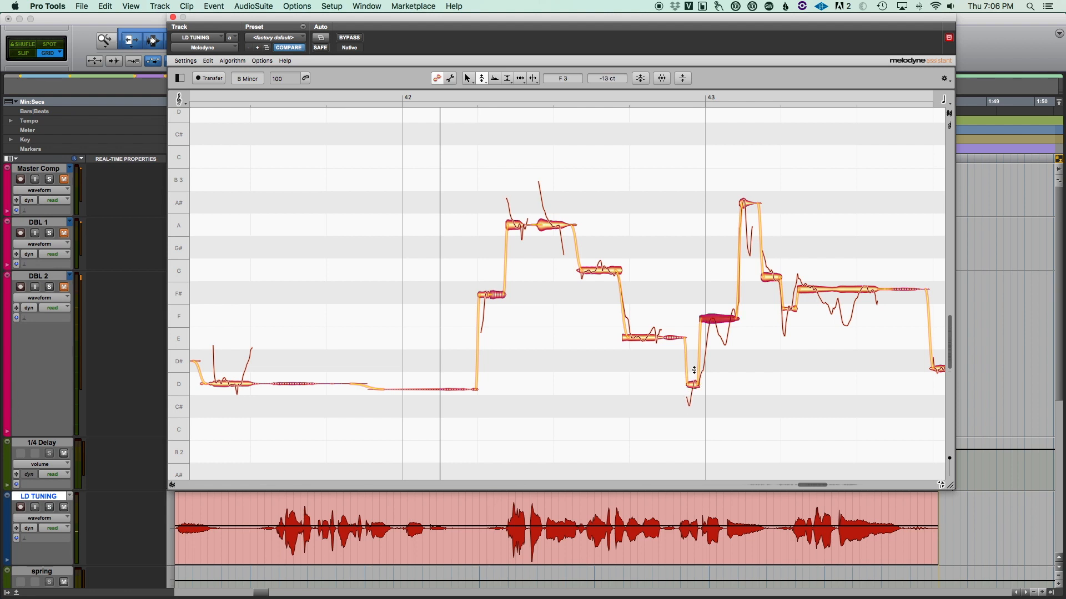
# Step: Split the F3 note at bar 43 in two with the Note Separation Tool, snap its first part to F3 with the Pitch Tool, and play it
pyautogui.rightClick(734, 329)
pyautogui.click(741, 328)
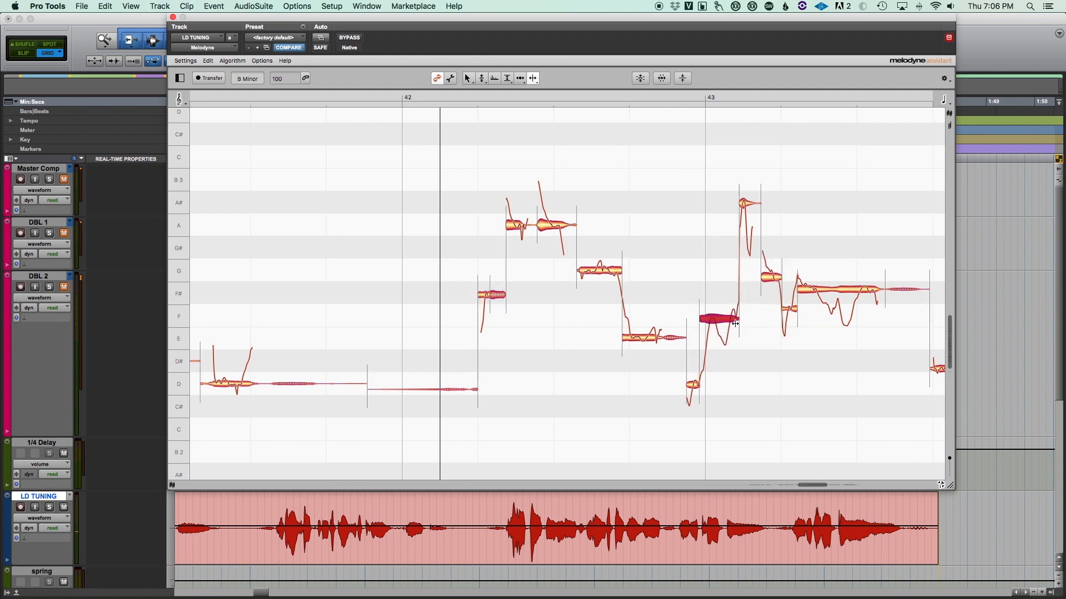
pyautogui.click(725, 320)
pyautogui.rightClick(724, 361)
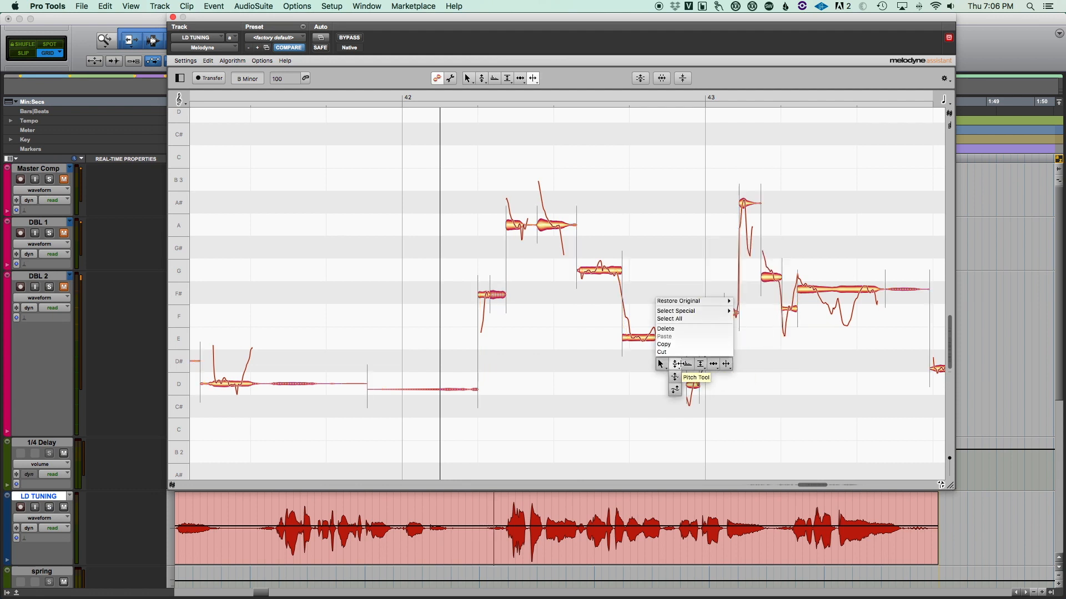
pyautogui.click(683, 365)
pyautogui.doubleClick(714, 321)
pyautogui.press('space')
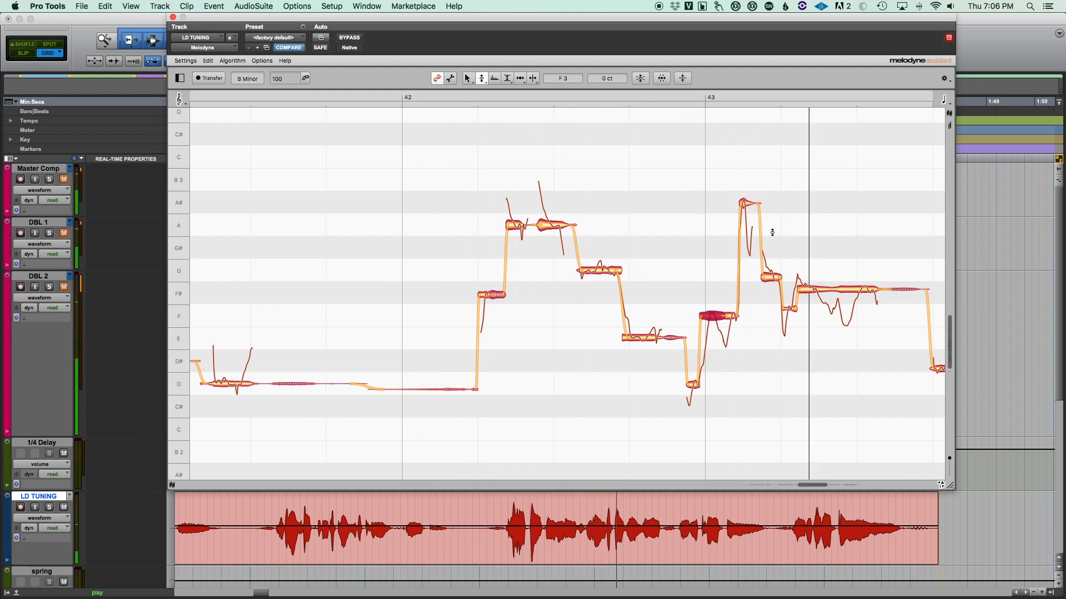
pyautogui.click(648, 339)
pyautogui.press('space')
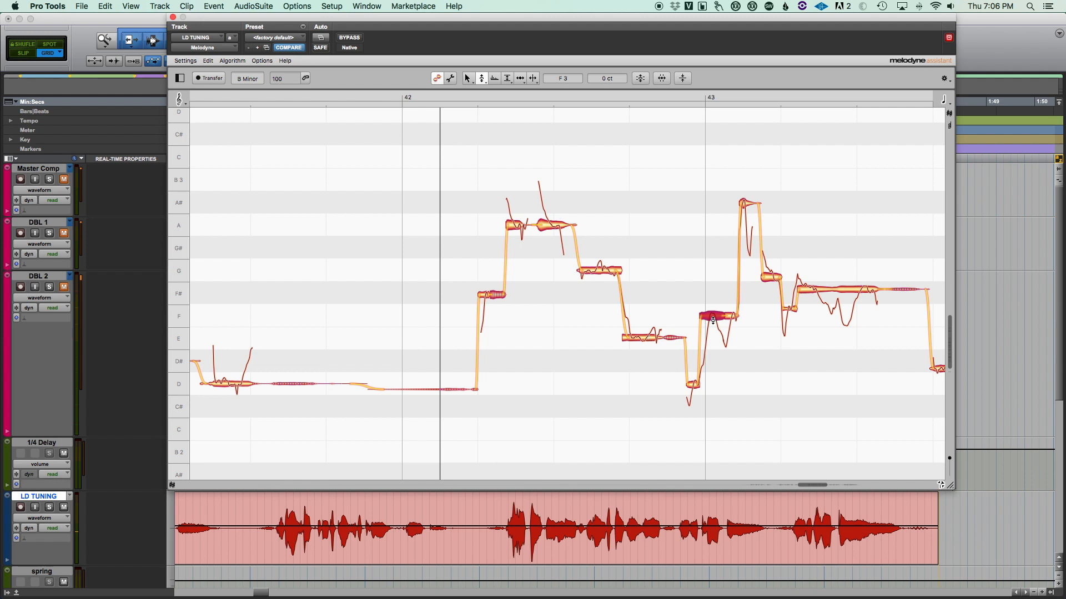
# Step: Lower the first part of the split note at bar 43 to E3 and snap the note following the high A#3 to G3
pyautogui.moveTo(713, 321); pyautogui.dragTo(715, 339)
pyautogui.click(750, 362)
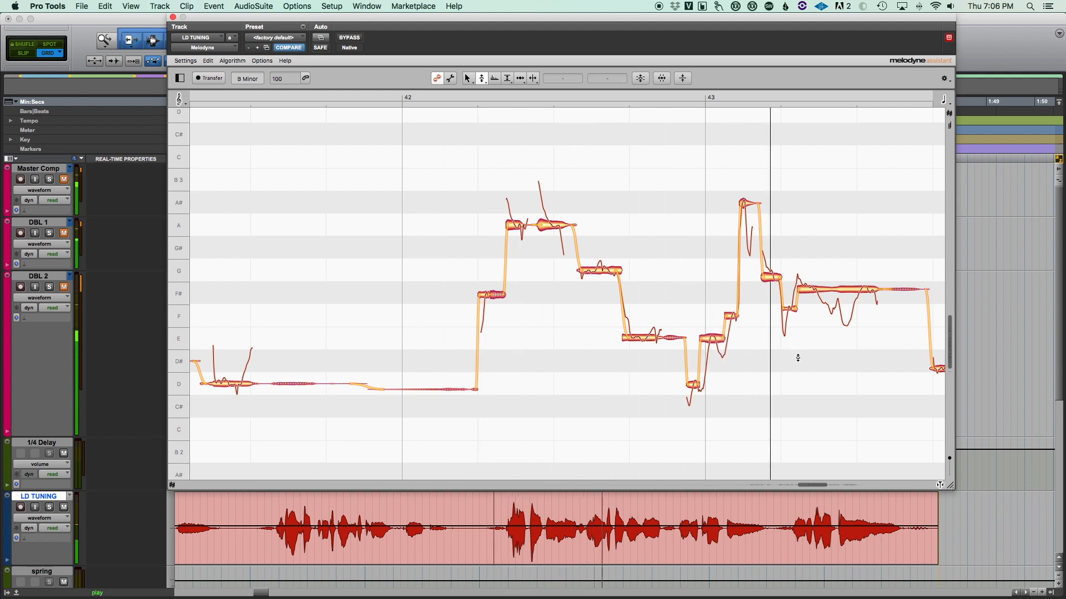
pyautogui.click(743, 207)
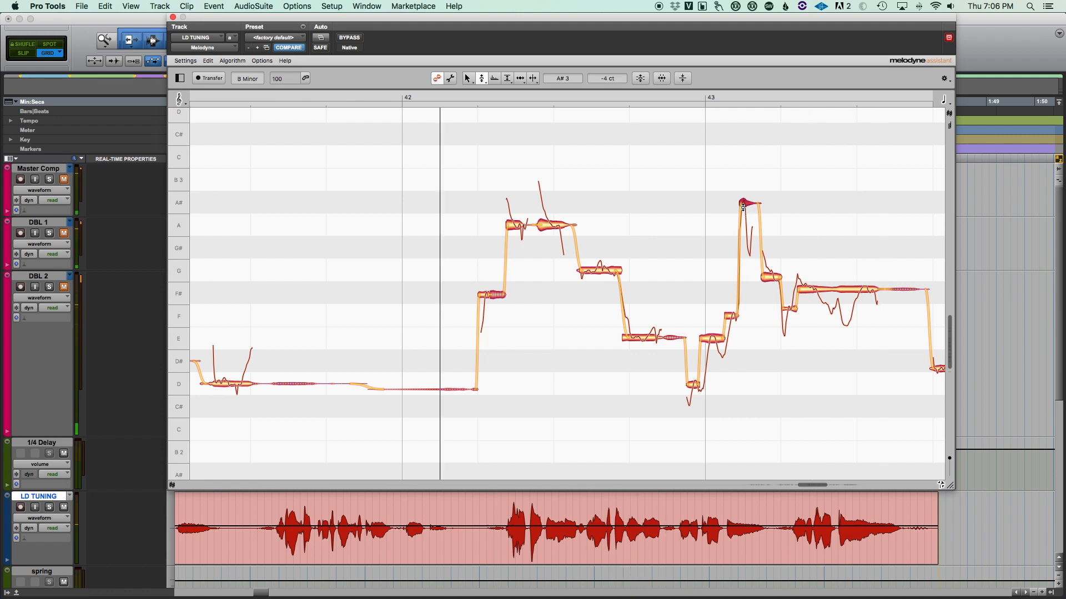
pyautogui.doubleClick(770, 281)
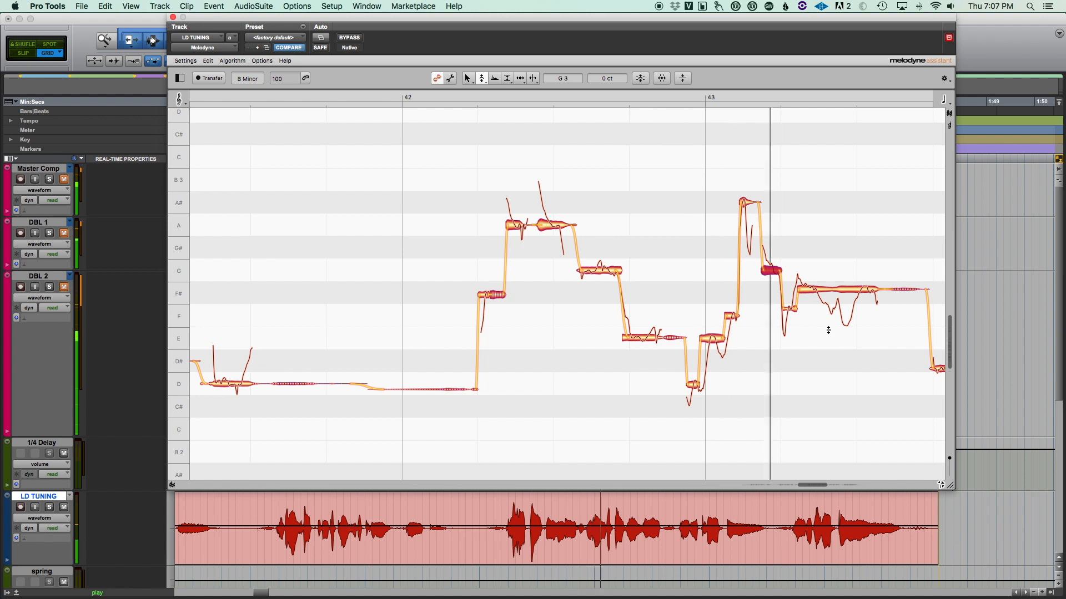
# Step: Snap the two notes following the G3 after bar 43 to F3 and F#3, and split the long F#3 note with the Note Separation Tool
pyautogui.doubleClick(791, 310)
pyautogui.doubleClick(810, 296)
pyautogui.rightClick(810, 297)
pyautogui.click(858, 297)
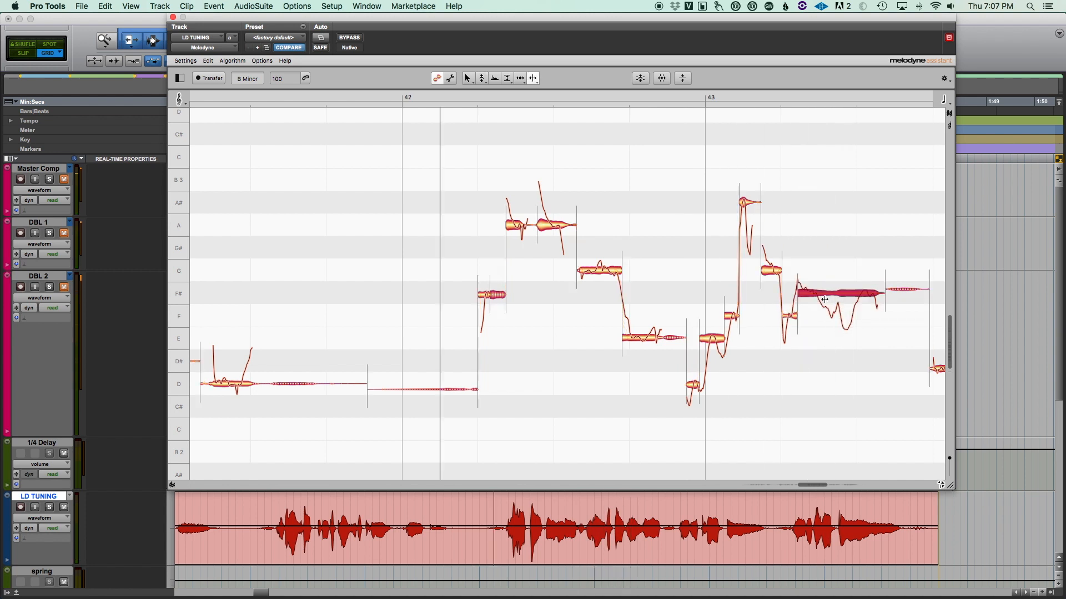
pyautogui.click(816, 296)
# Step: Snap the first part of the split note to F#3 and its second part to F3 with the Pitch Tool, and play the phrase
pyautogui.rightClick(797, 320)
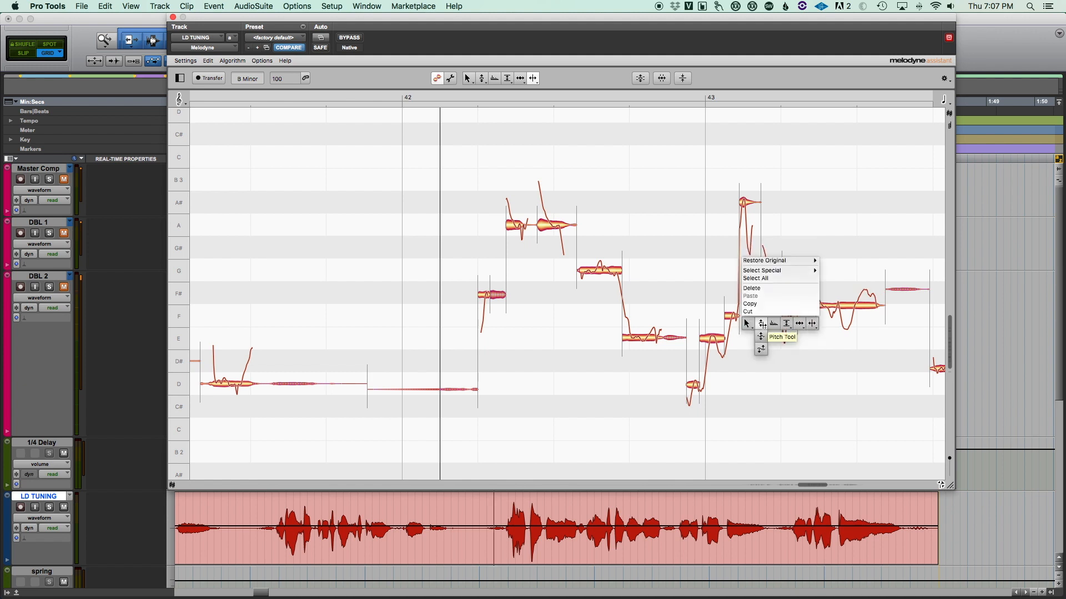
pyautogui.click(756, 334)
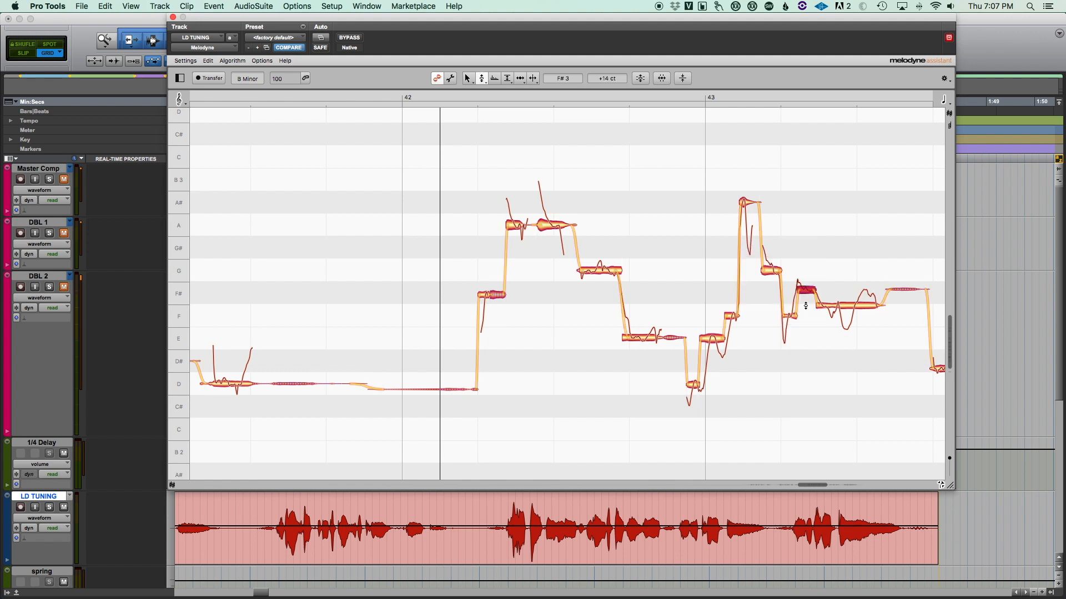
pyautogui.doubleClick(835, 309)
pyautogui.press('space')
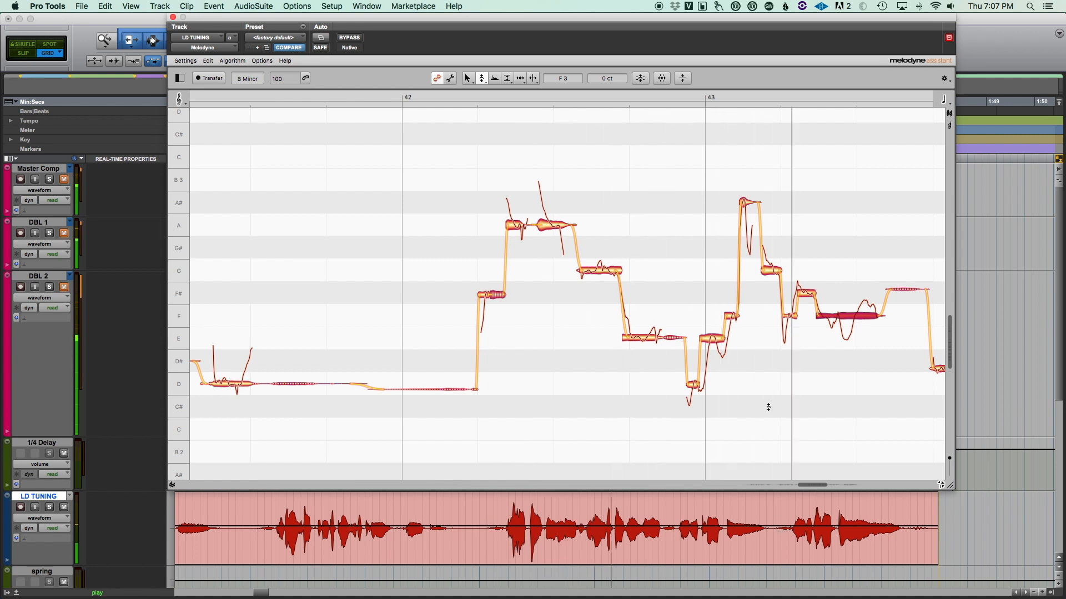
pyautogui.press('space')
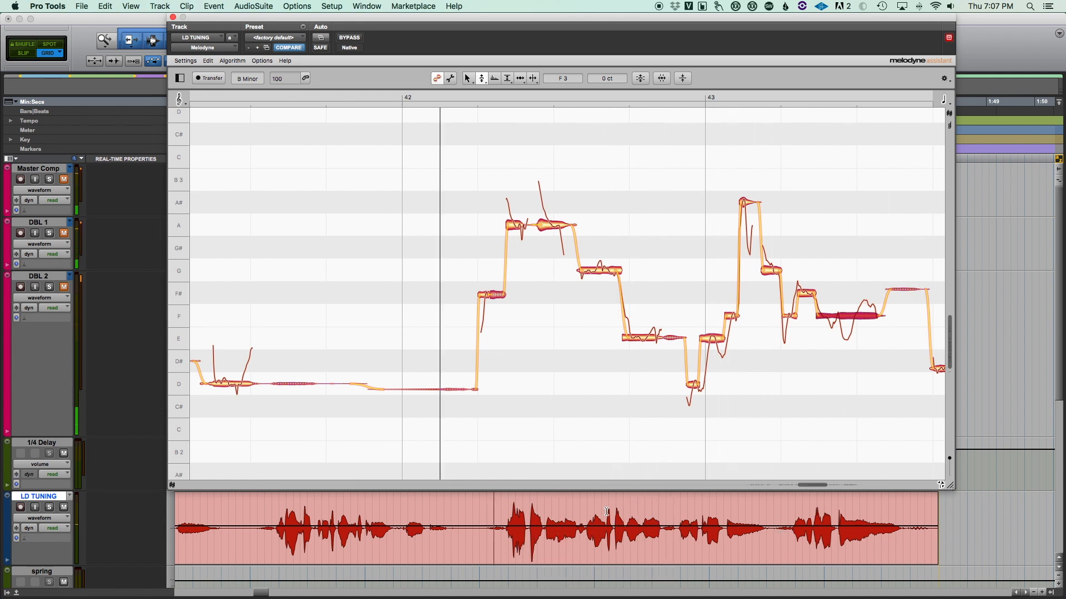
pyautogui.click(614, 511)
pyautogui.press('space')
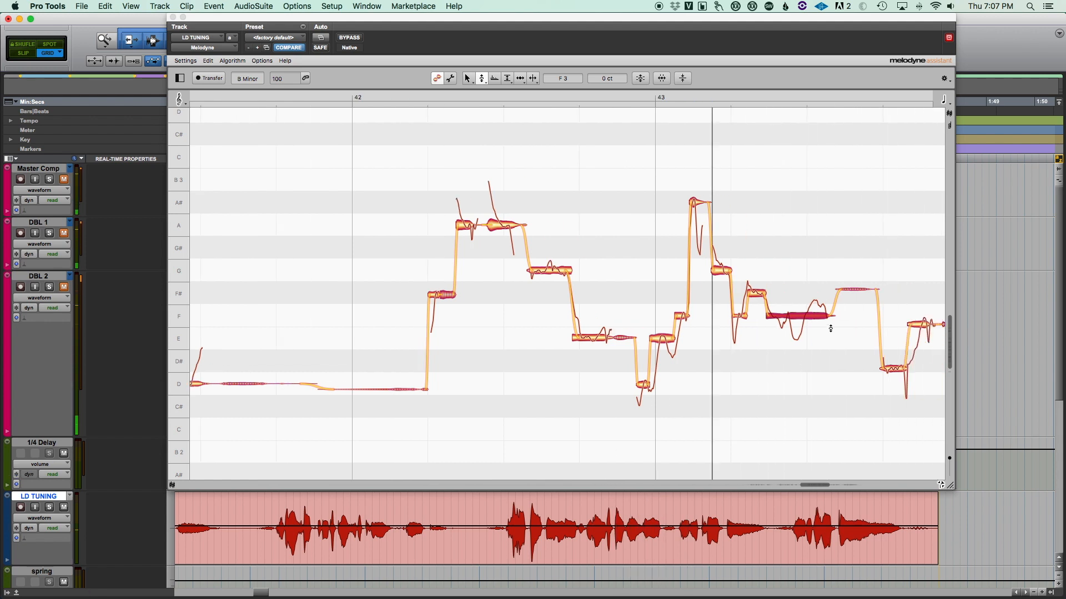
# Step: Split the long F3 part in two with the Note Separation Tool, raise its end part to F#3 with the Pitch Tool, and play it
pyautogui.rightClick(809, 305)
pyautogui.click(860, 318)
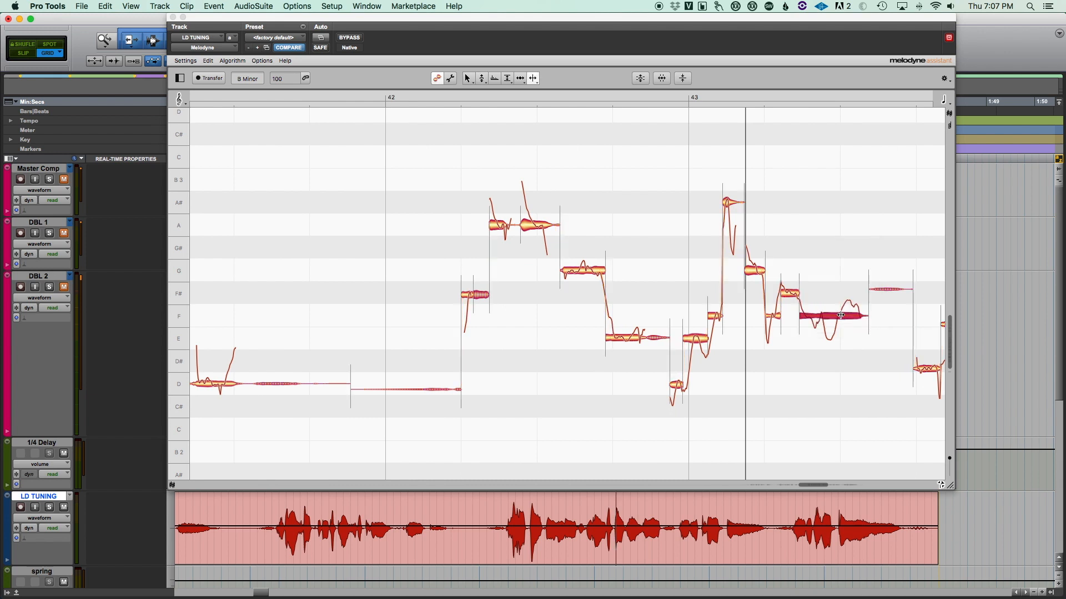
pyautogui.doubleClick(841, 315)
pyautogui.rightClick(853, 369)
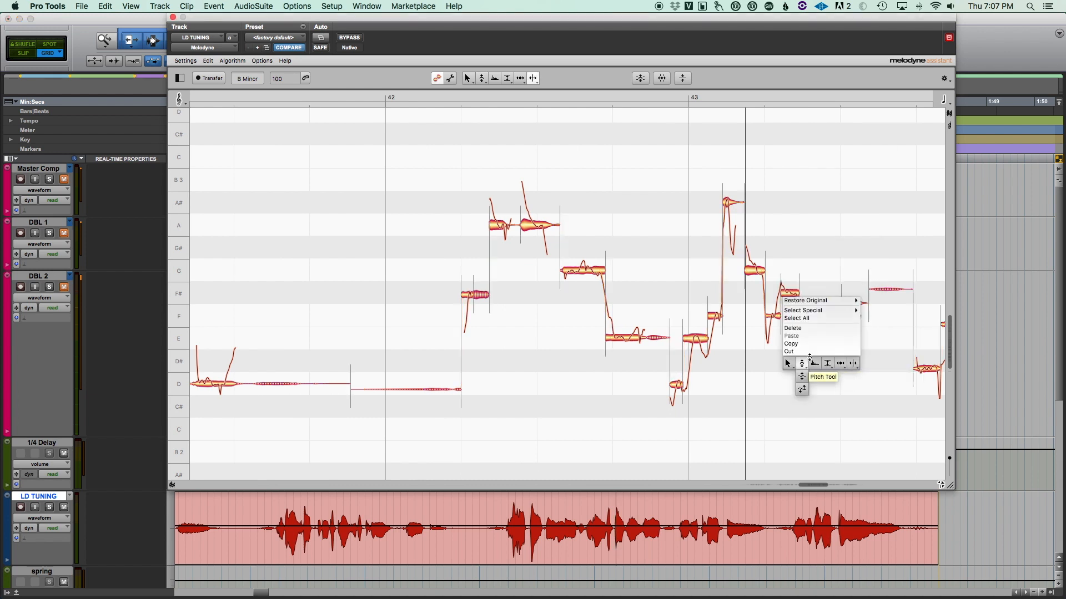
pyautogui.click(805, 365)
pyautogui.moveTo(848, 317); pyautogui.dragTo(848, 305)
pyautogui.press('space')
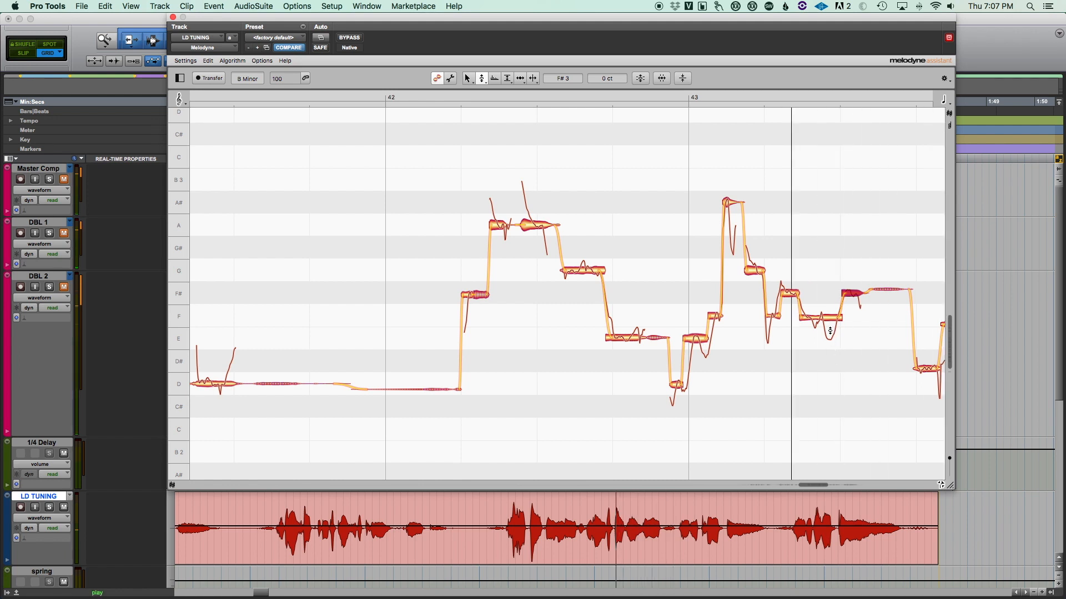
# Step: Raise the remaining F3 middle part of the split note to F#3 and play the phrase on past bar 44
pyautogui.moveTo(824, 319); pyautogui.dragTo(823, 307)
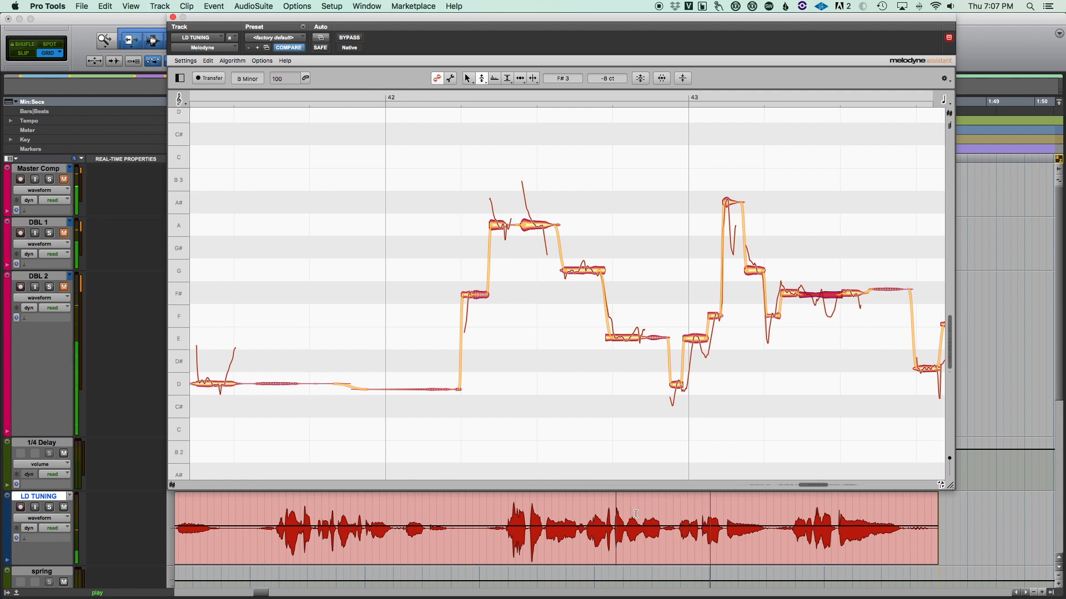
pyautogui.press('space')
pyautogui.click(535, 513)
pyautogui.press('space')
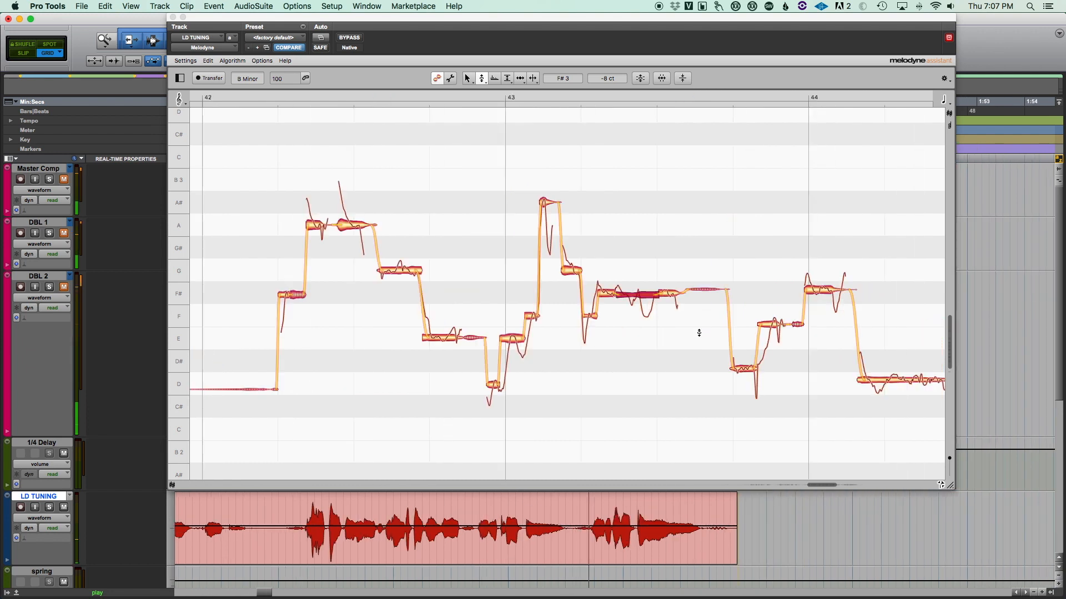
pyautogui.click(503, 518)
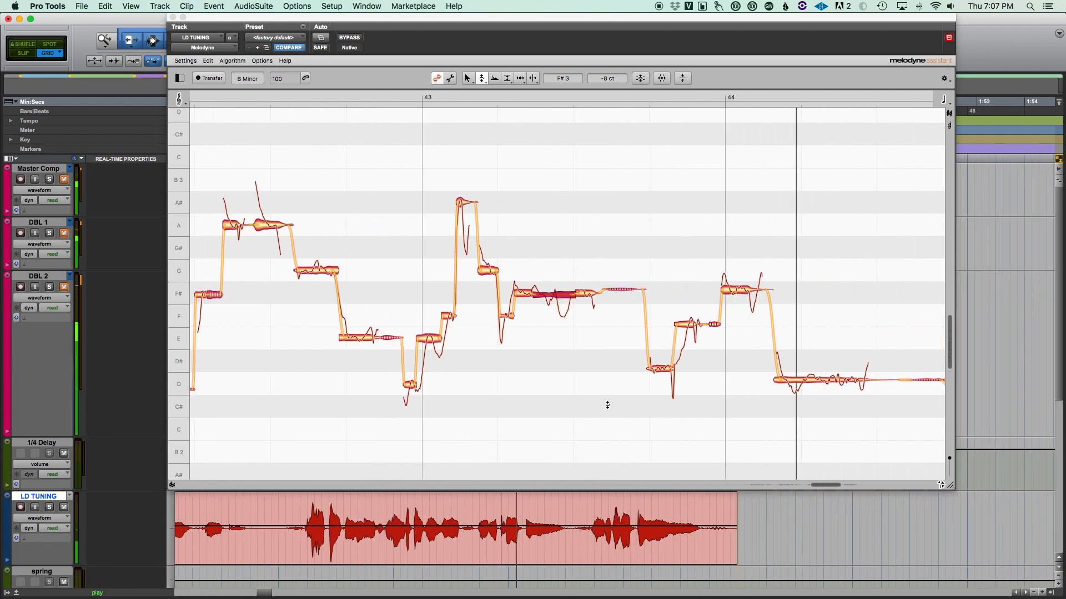
pyautogui.press('space')
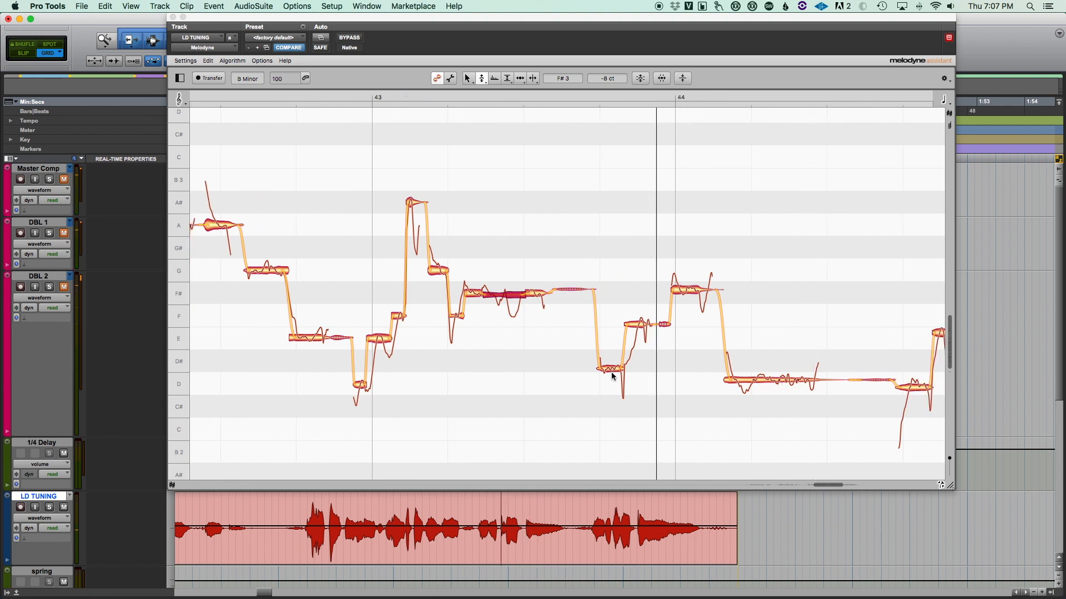
# Step: Try the low note before bar 44 at D#3 and the note after it at F3, playing the phrase in between
pyautogui.doubleClick(611, 372)
pyautogui.press('space')
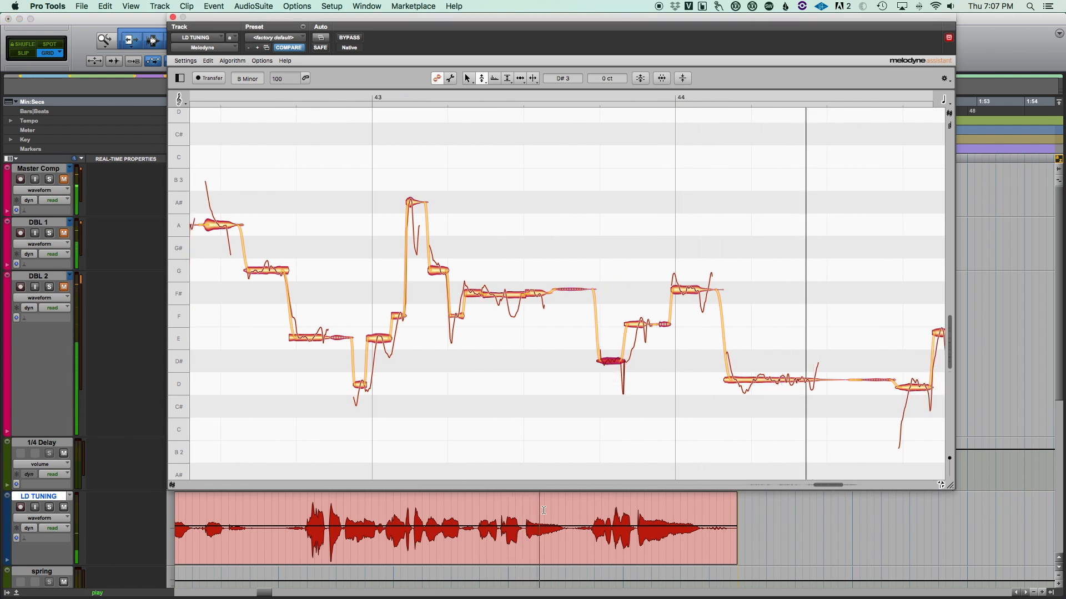
pyautogui.press('space')
pyautogui.doubleClick(638, 323)
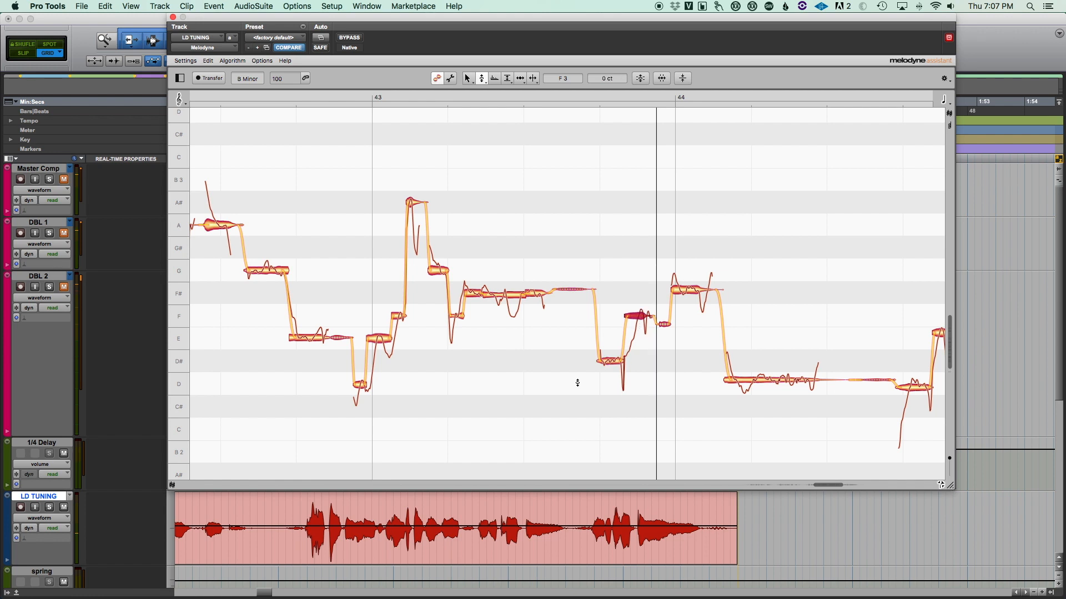
# Step: Play the phrase leading into bar 44 repeatedly, starting from successively earlier points on the LD TUNING track
pyautogui.click(486, 508)
pyautogui.press('space')
pyautogui.press('space')
pyautogui.click(467, 507)
pyautogui.press('space')
pyautogui.press('space')
pyautogui.click(444, 508)
pyautogui.press('space')
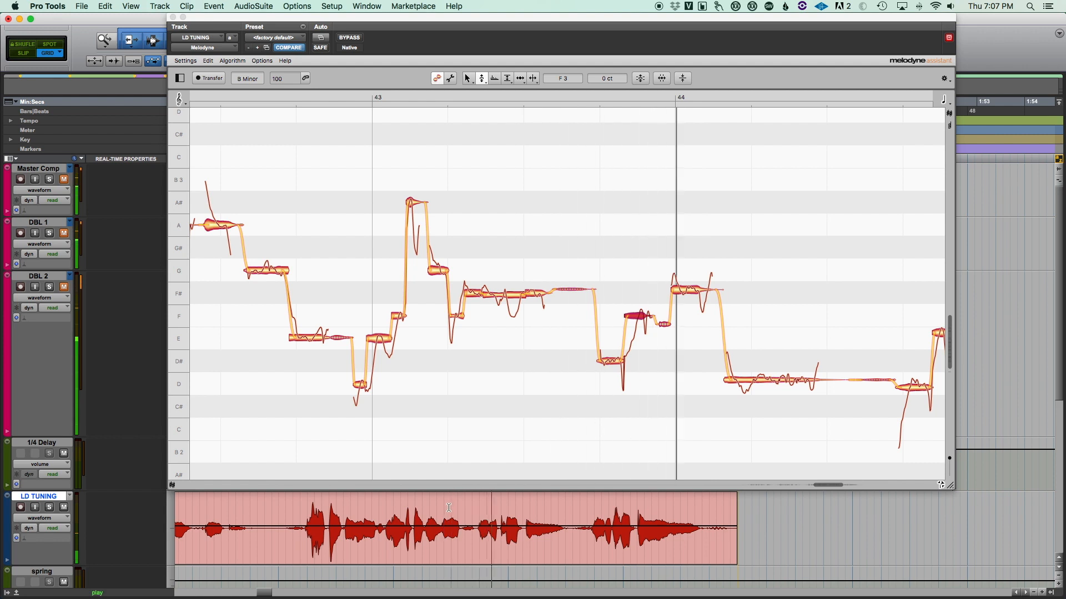
pyautogui.press('space')
pyautogui.press('space')
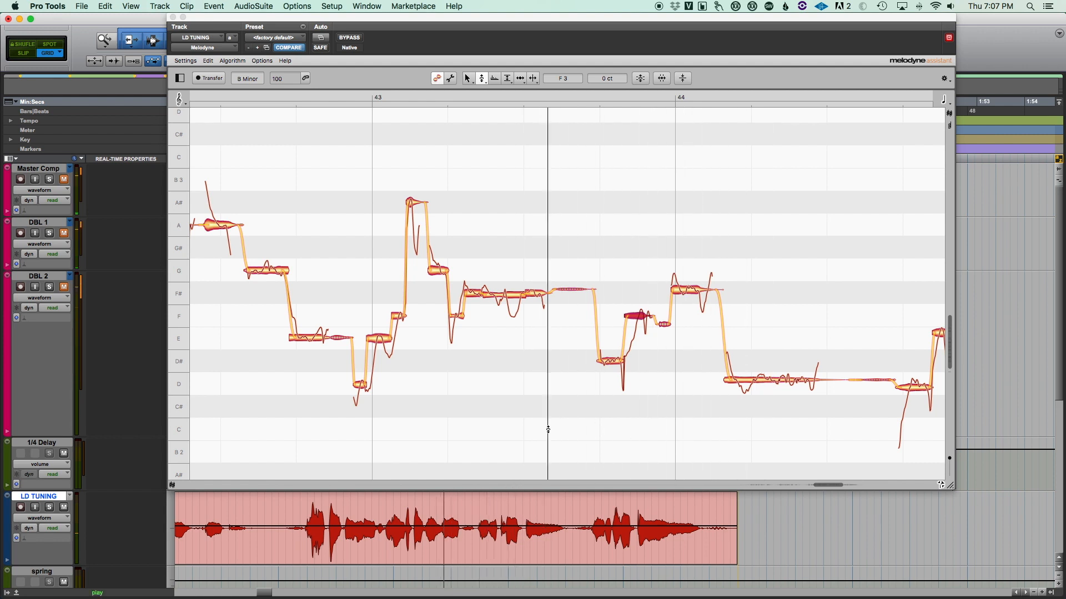
# Step: Stop playback, lower the D#3 note before bar 44 to D3 and the F3 note after it to E3
pyautogui.click(614, 365)
pyautogui.press('space')
pyautogui.moveTo(610, 364); pyautogui.dragTo(609, 376)
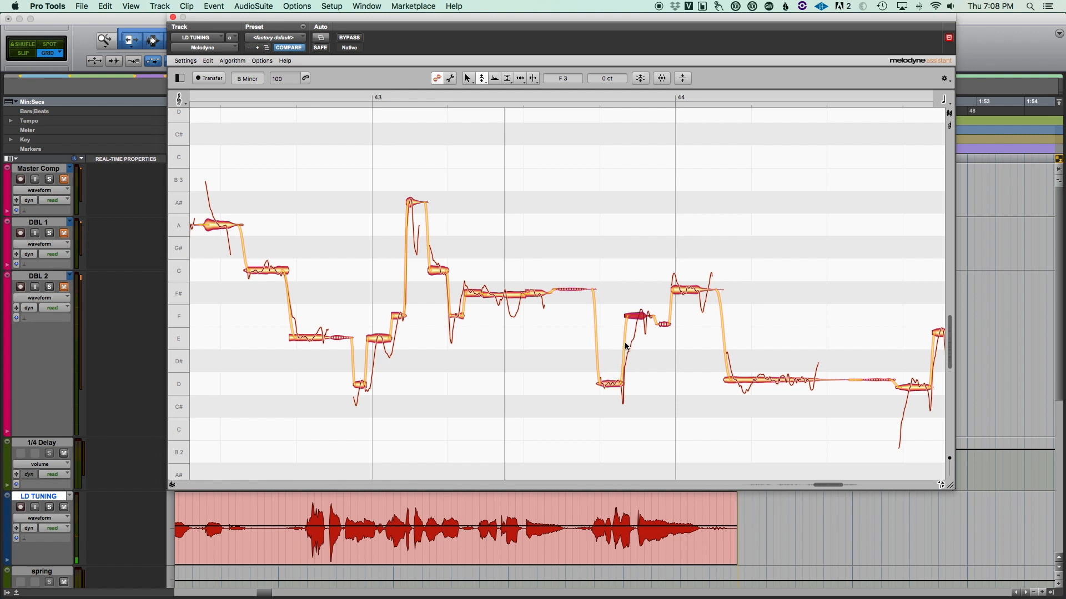
pyautogui.moveTo(642, 319); pyautogui.dragTo(643, 335)
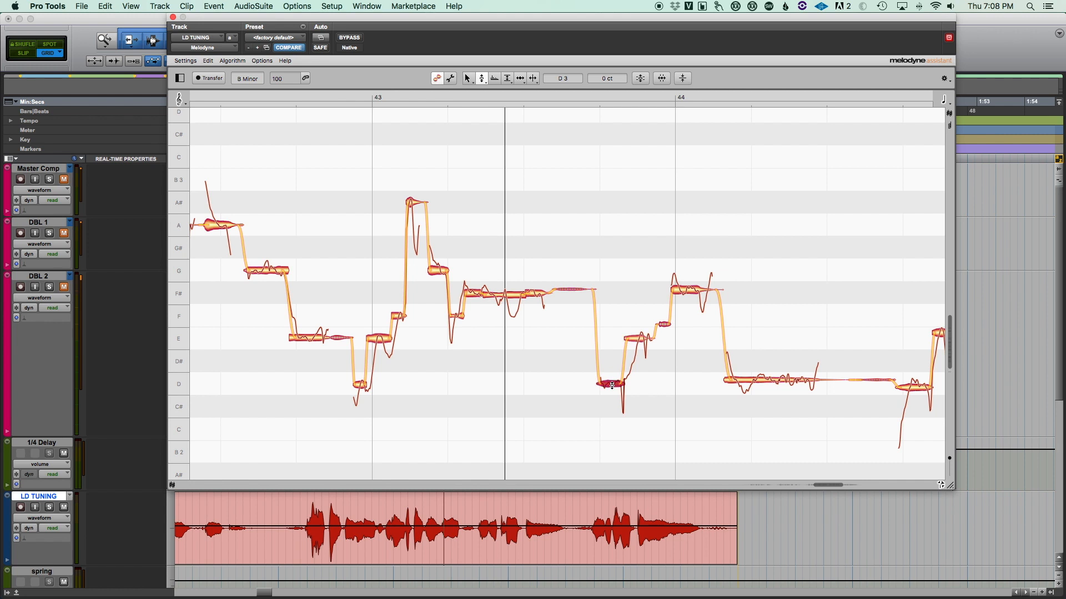
# Step: Step through the notes up to bar 44, snap the note at the bar line to F#3 and the long note after it to D3
pyautogui.press('Right')
pyautogui.press('Right')
pyautogui.press('Right')
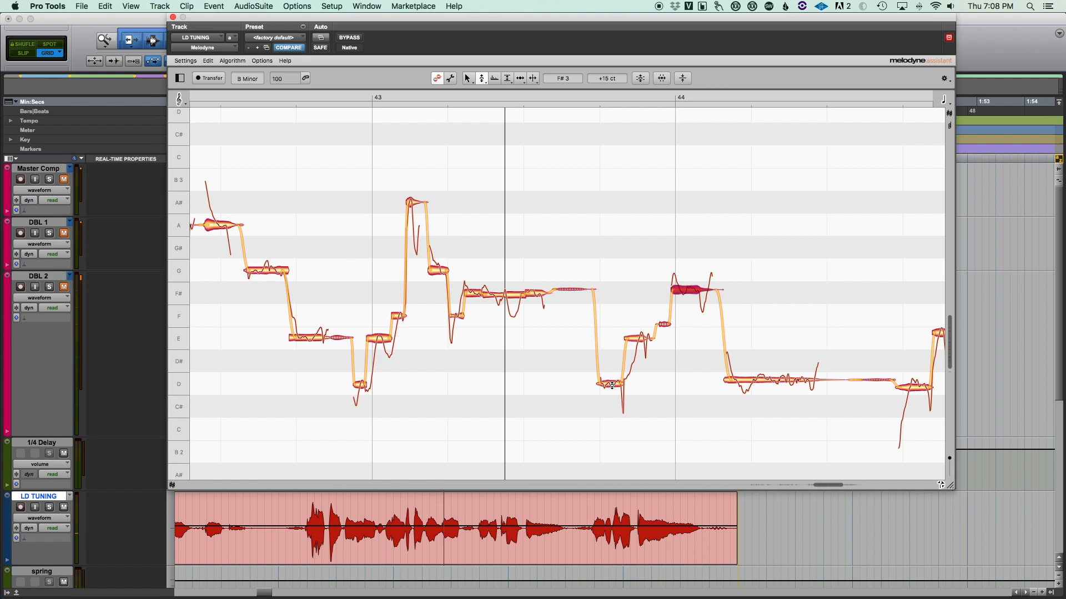
pyautogui.doubleClick(693, 294)
pyautogui.press('space')
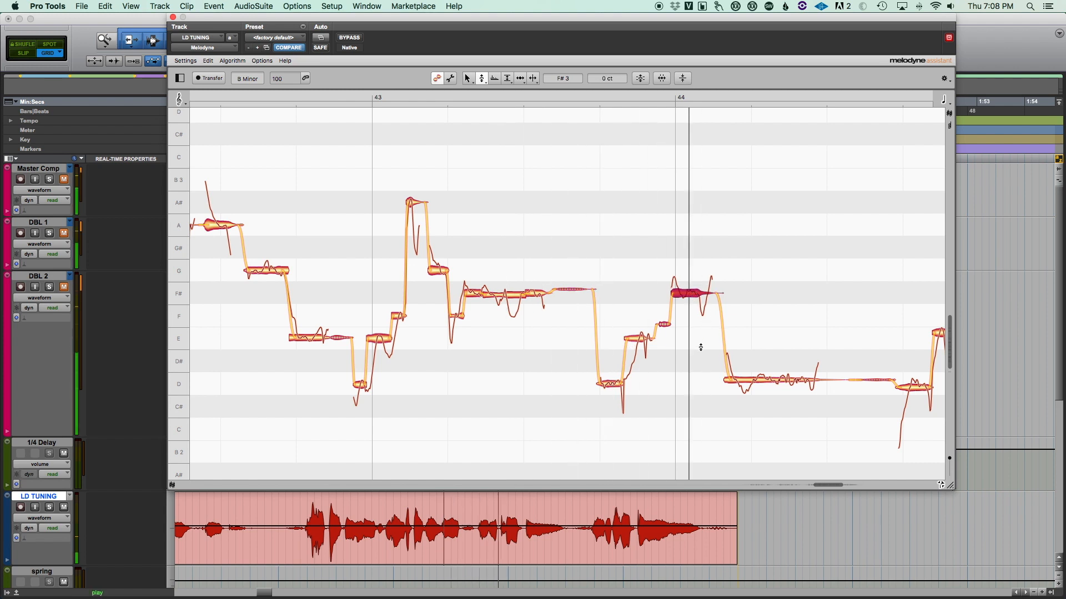
pyautogui.press('space')
pyautogui.click(762, 381)
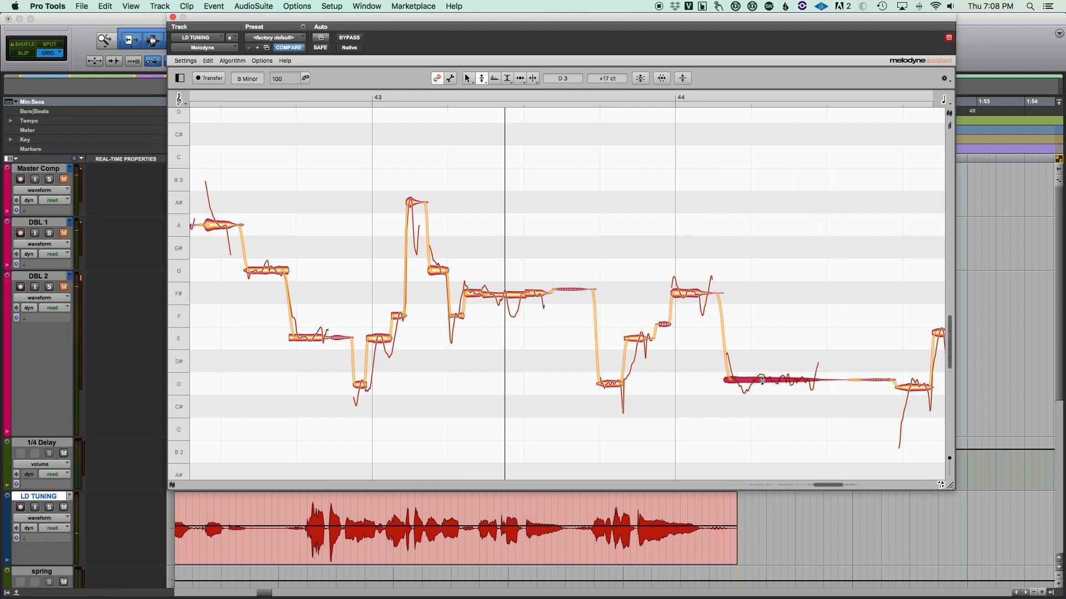
pyautogui.doubleClick(762, 381)
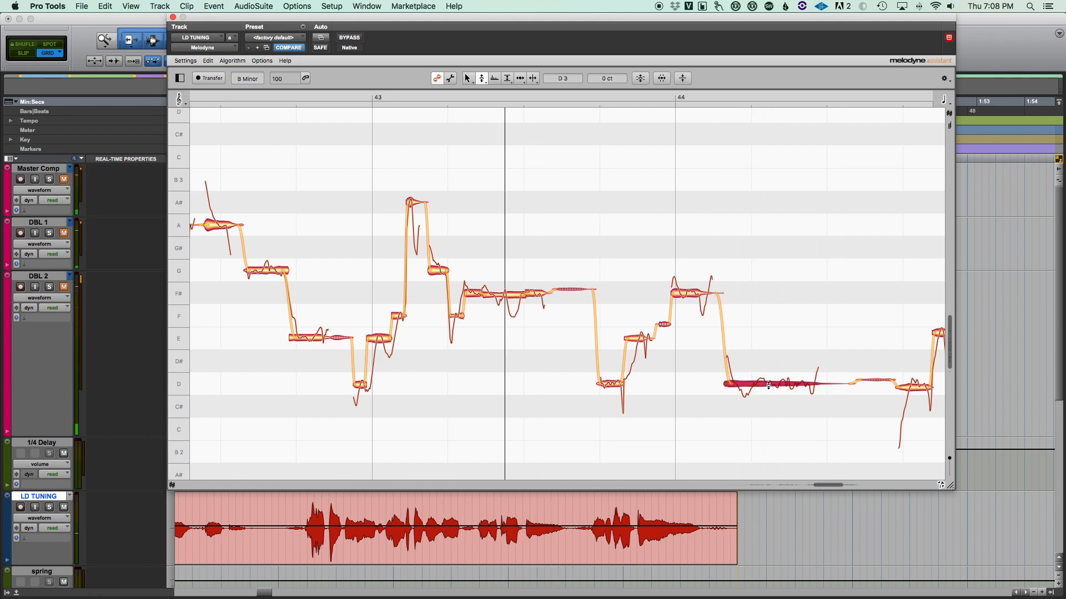
# Step: Try inverted and exaggerated pitch modulation on the long D3 note, from -83% to 521%, return it to 0% and play it
pyautogui.rightClick(767, 387)
pyautogui.click(768, 411)
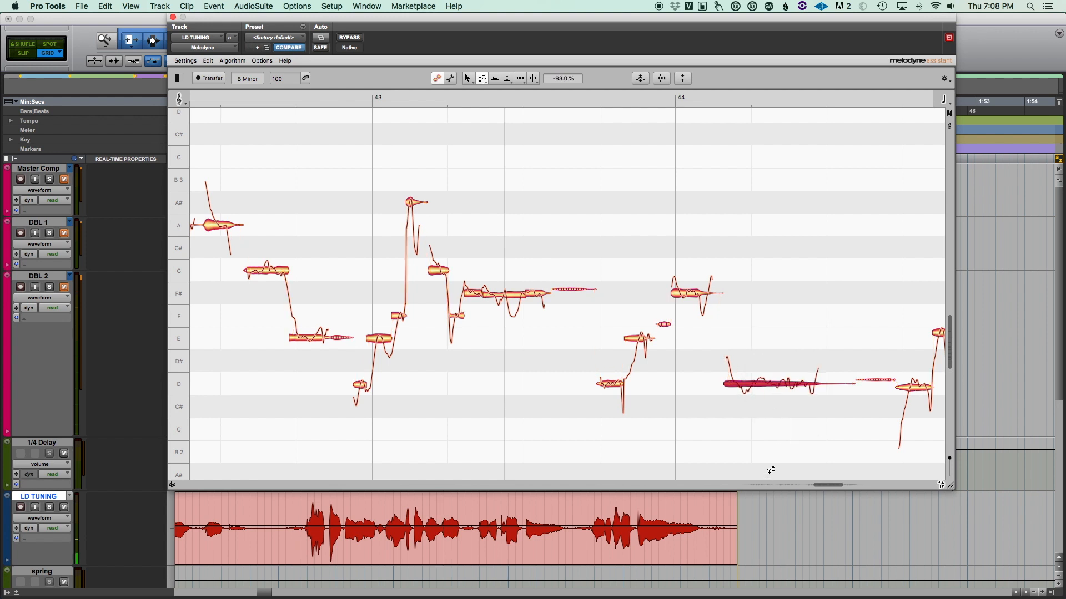
pyautogui.rightClick(772, 383)
pyautogui.click(771, 382)
pyautogui.moveTo(671, 596); pyautogui.dragTo(744, 329)
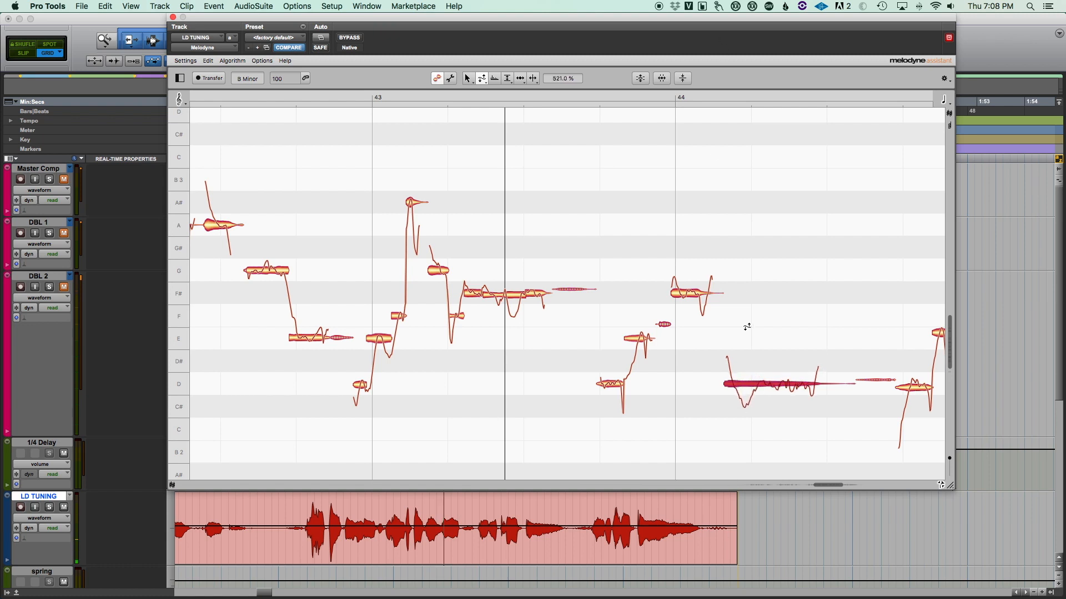
pyautogui.moveTo(751, 388); pyautogui.dragTo(754, 566)
pyautogui.moveTo(747, 375); pyautogui.dragTo(768, 408)
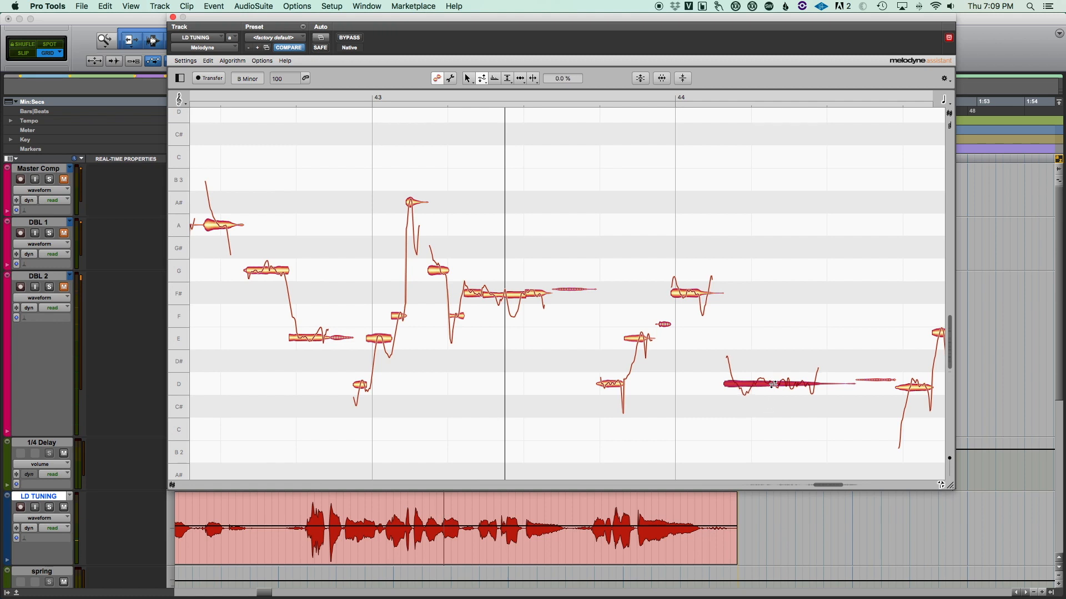
pyautogui.press('space')
pyautogui.click(777, 423)
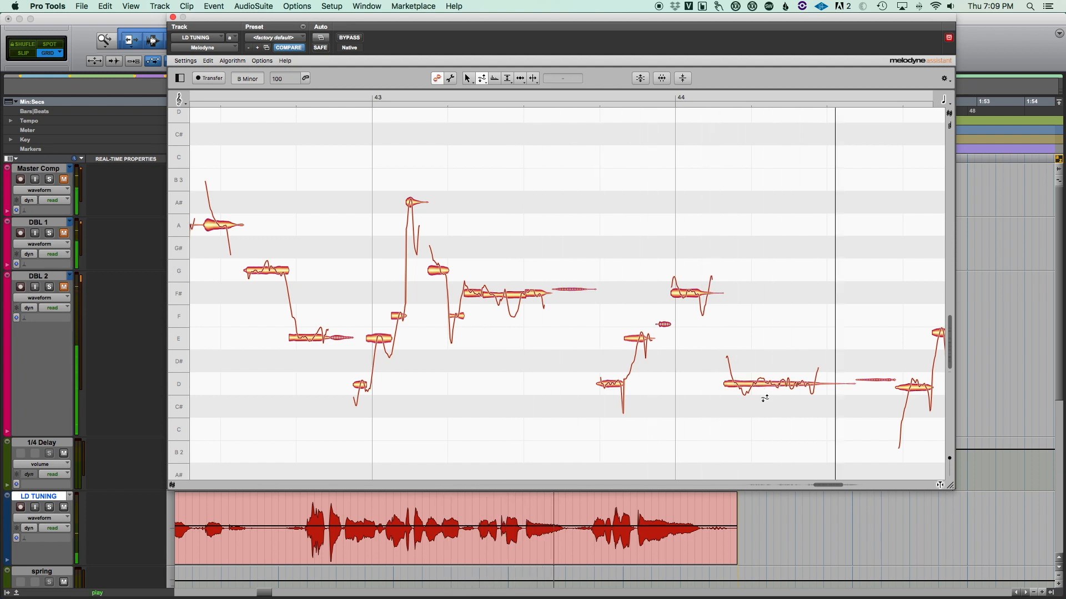
# Step: Stop playback and split the long D3 note after bar 44 into three parts with the Note Separation Tool
pyautogui.rightClick(754, 370)
pyautogui.press('space')
pyautogui.click(819, 373)
pyautogui.doubleClick(769, 383)
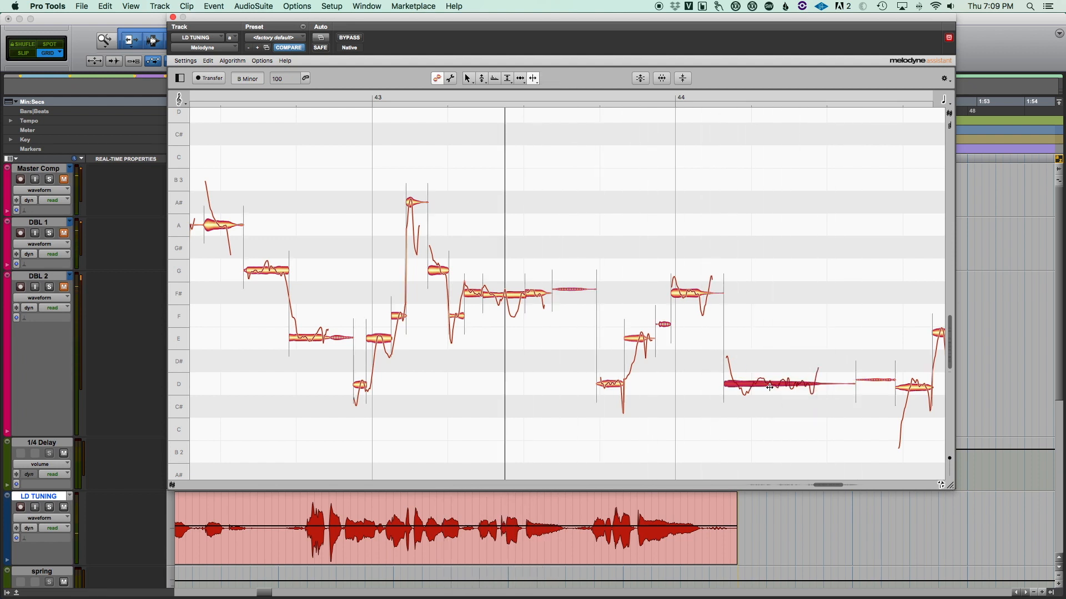
pyautogui.doubleClick(752, 389)
# Step: Snap the middle and last parts of the split note after bar 44 to D3 with the Pitch Tool and play the phrase
pyautogui.rightClick(758, 433)
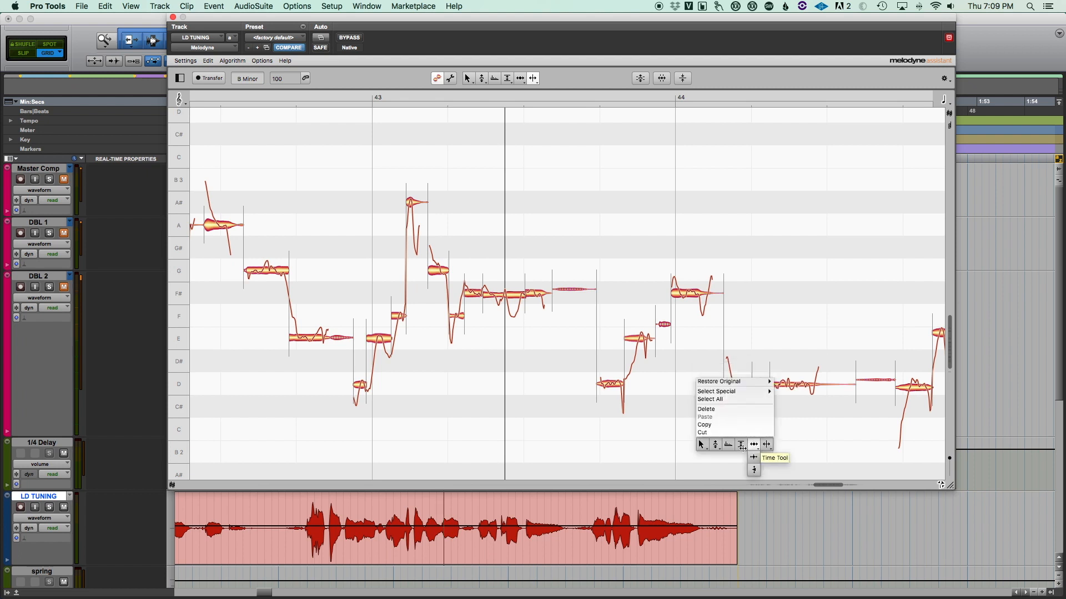
pyautogui.click(716, 446)
pyautogui.doubleClick(780, 385)
pyautogui.doubleClick(761, 383)
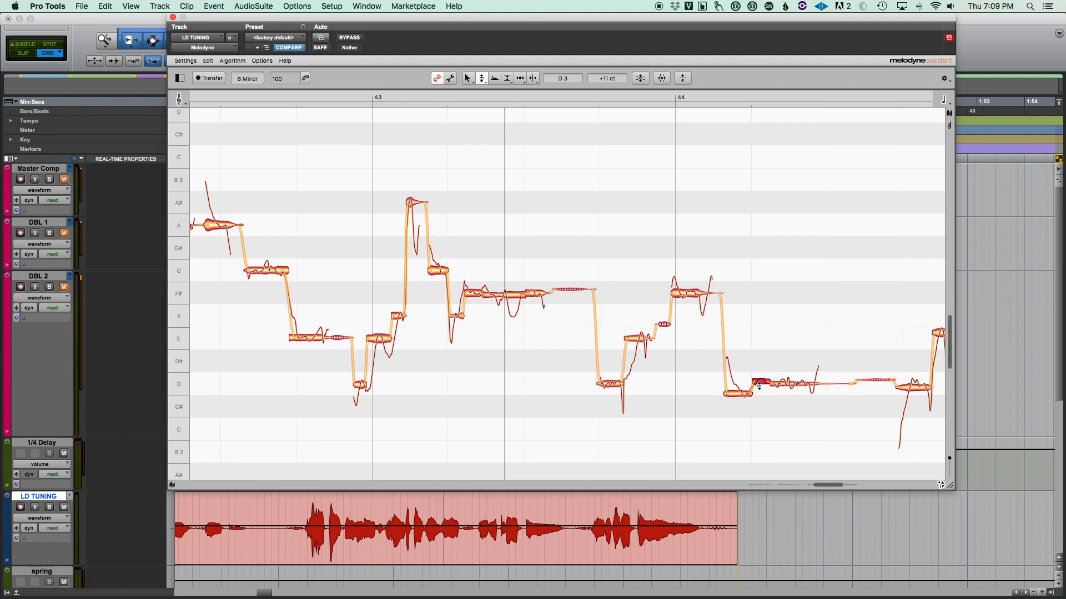
pyautogui.press('space')
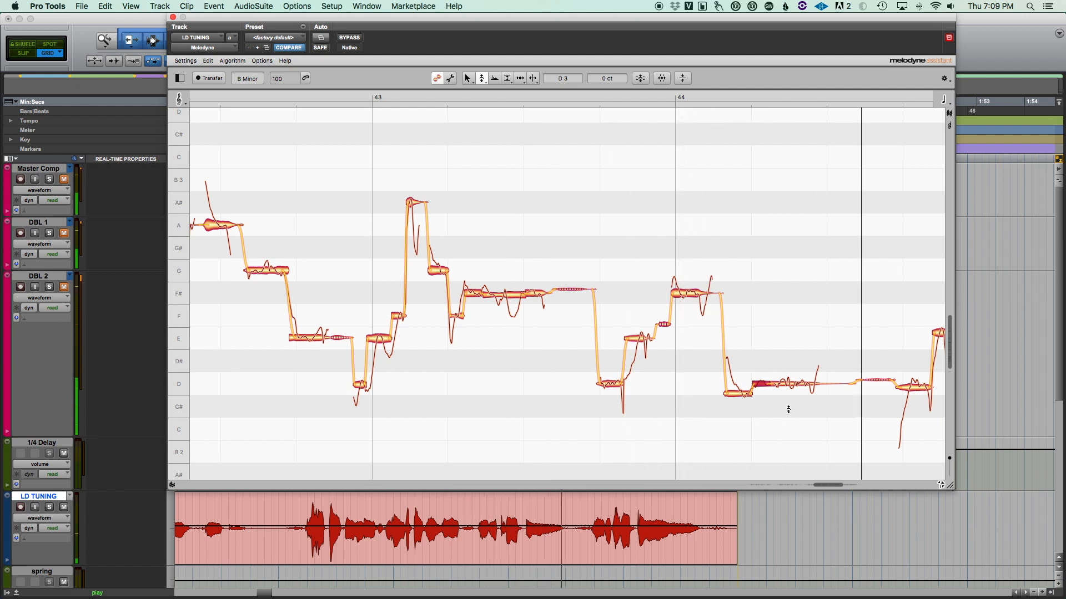
pyautogui.press('space')
# Step: Snap the first part of the split note after bar 44 to D3 and play the phrase again
pyautogui.click(747, 395)
pyautogui.doubleClick(747, 395)
pyautogui.press('space')
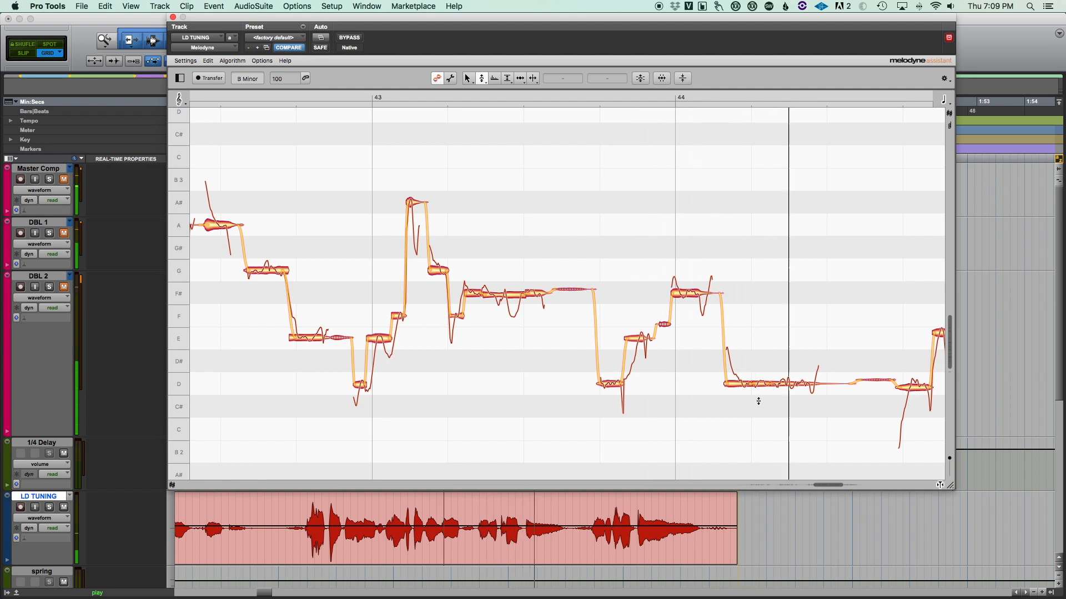
pyautogui.press('space')
# Step: Snap the three notes leading into bar 45 to D3, E3 and F#3, stepping between the notes to hear them
pyautogui.click(682, 386)
pyautogui.press('Left')
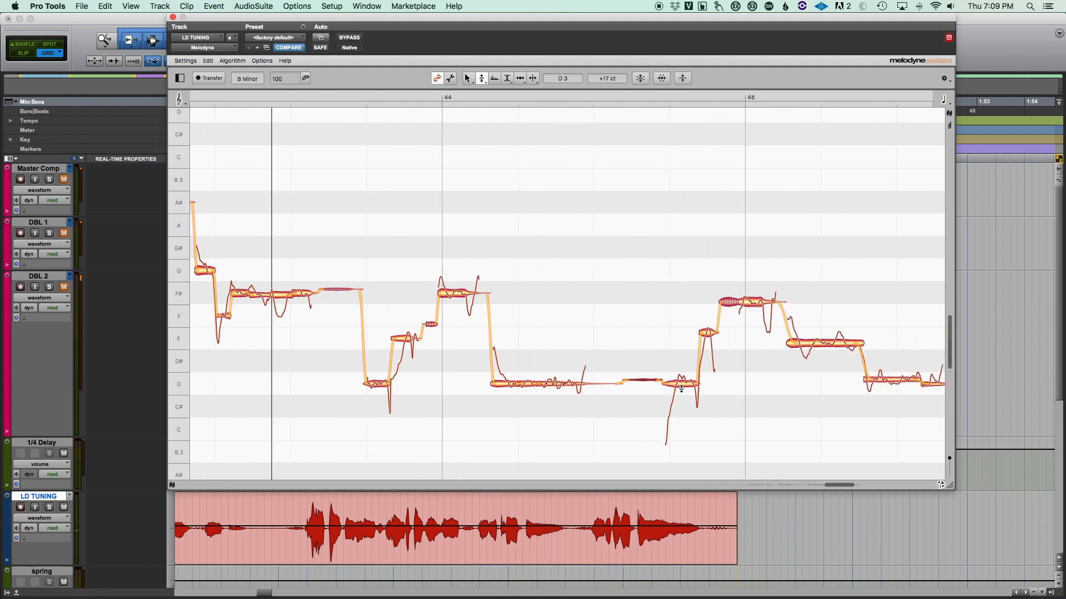
pyautogui.click(682, 386)
pyautogui.press('Right')
pyautogui.moveTo(707, 336); pyautogui.dragTo(707, 342)
pyautogui.doubleClick(753, 304)
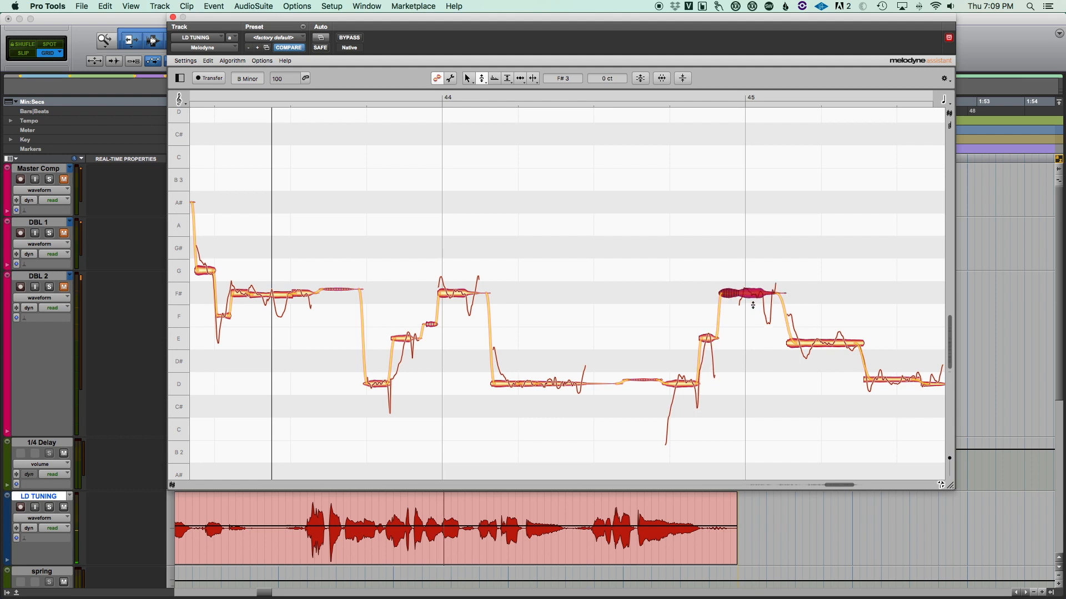
pyautogui.press('Left')
pyautogui.press('Left')
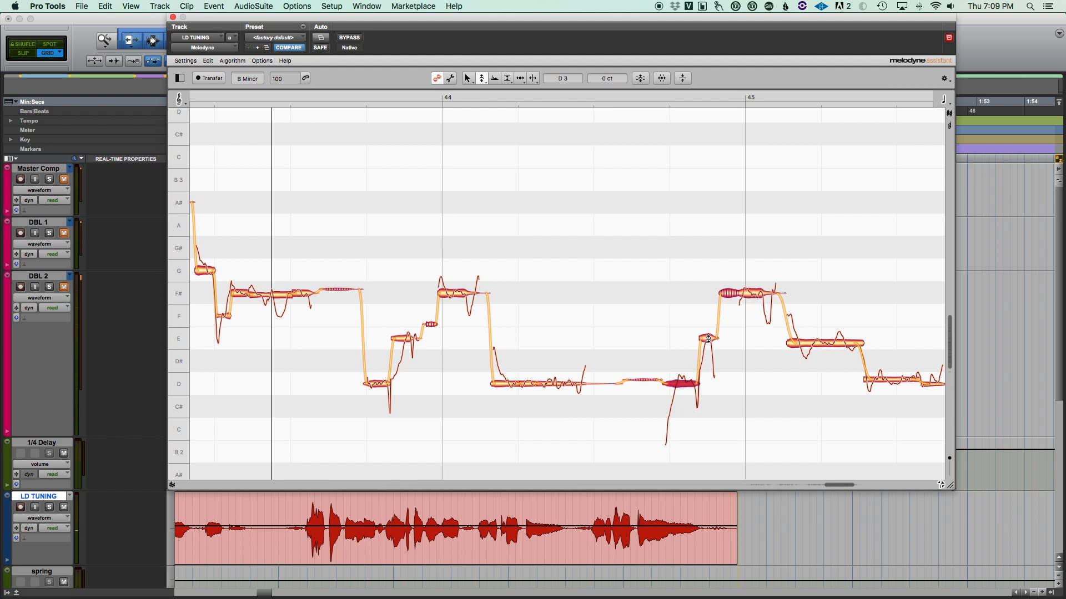
# Step: Step through the notes around bar 45 to hear them and play the phrase they belong to
pyautogui.press('Right')
pyautogui.press('Right')
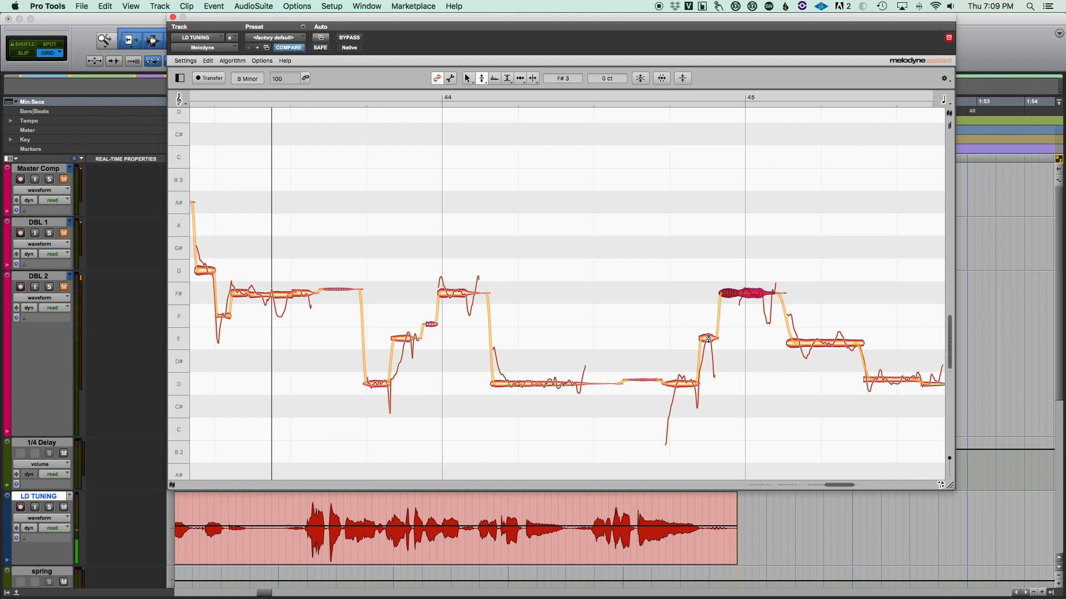
pyautogui.press('Right')
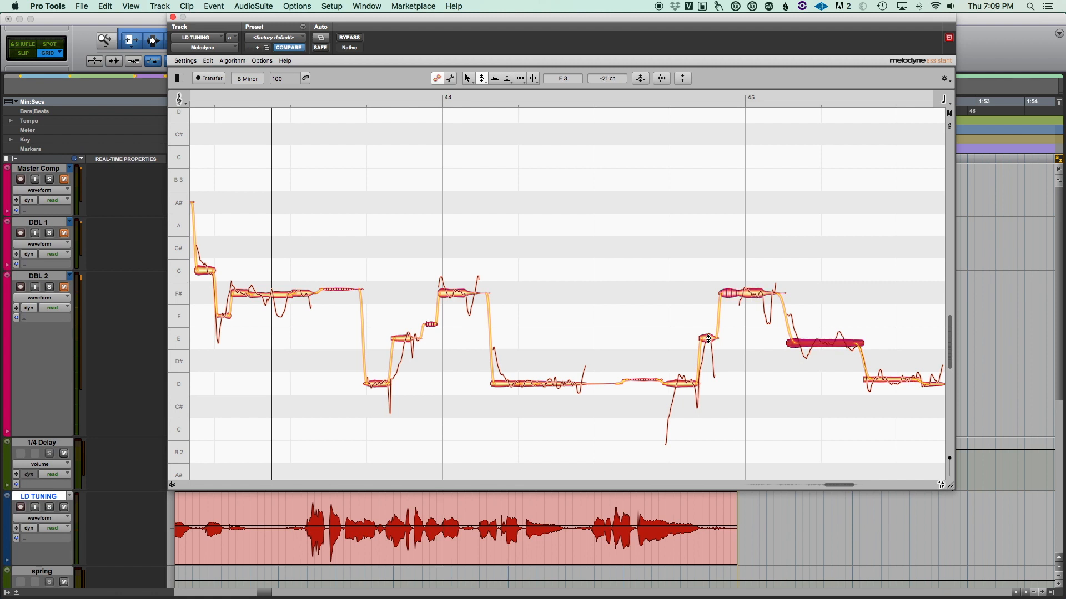
pyautogui.press('space')
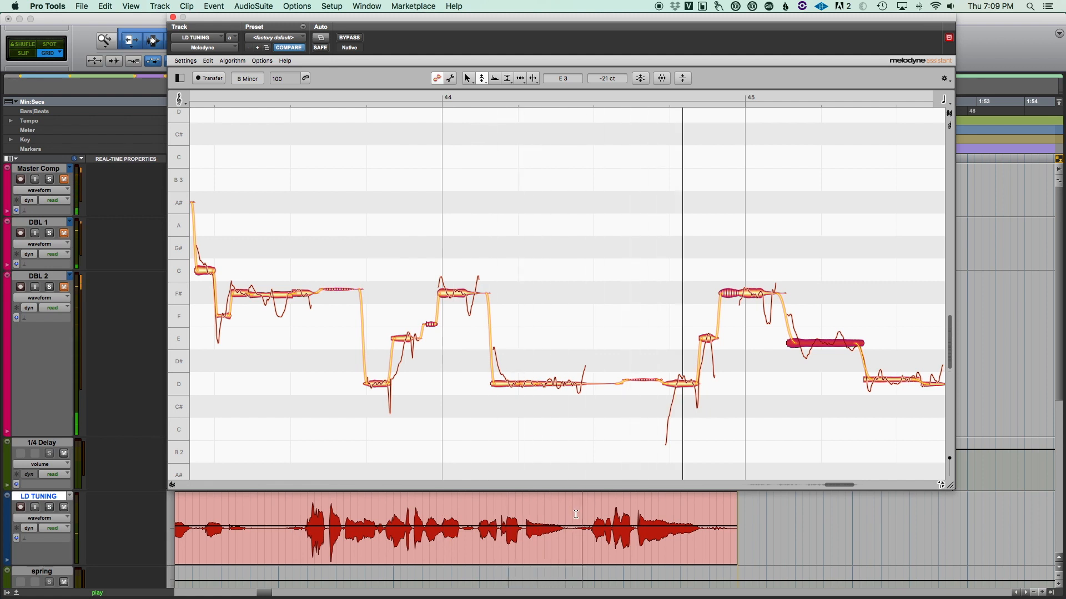
pyautogui.click(592, 505)
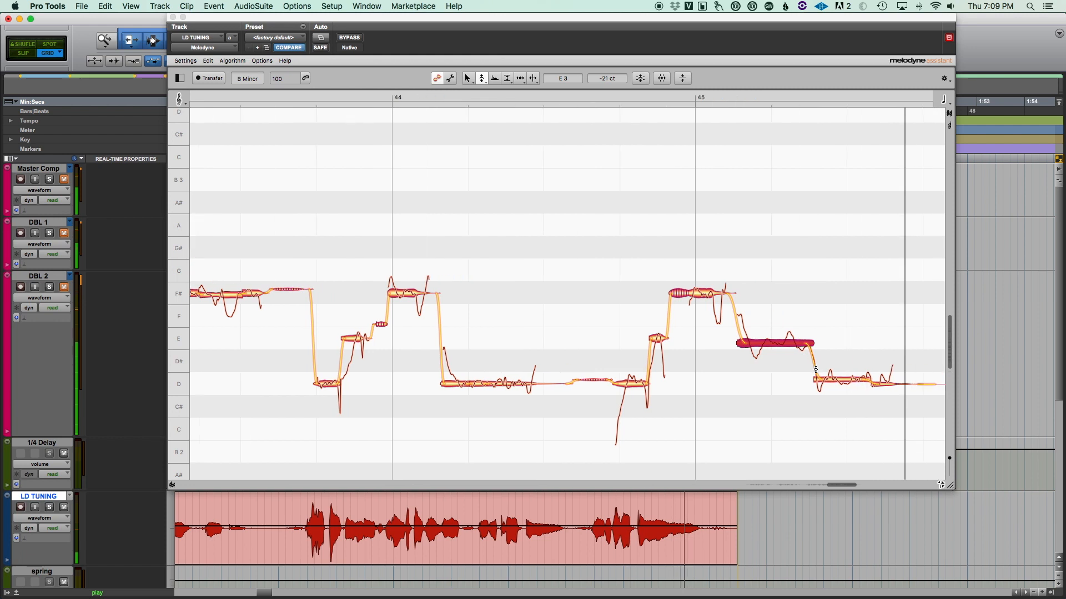
pyautogui.press('space')
# Step: Split the long E3 note after bar 45 into three parts with the Note Separation Tool and return to the Pitch Tool
pyautogui.rightClick(757, 372)
pyautogui.click(804, 373)
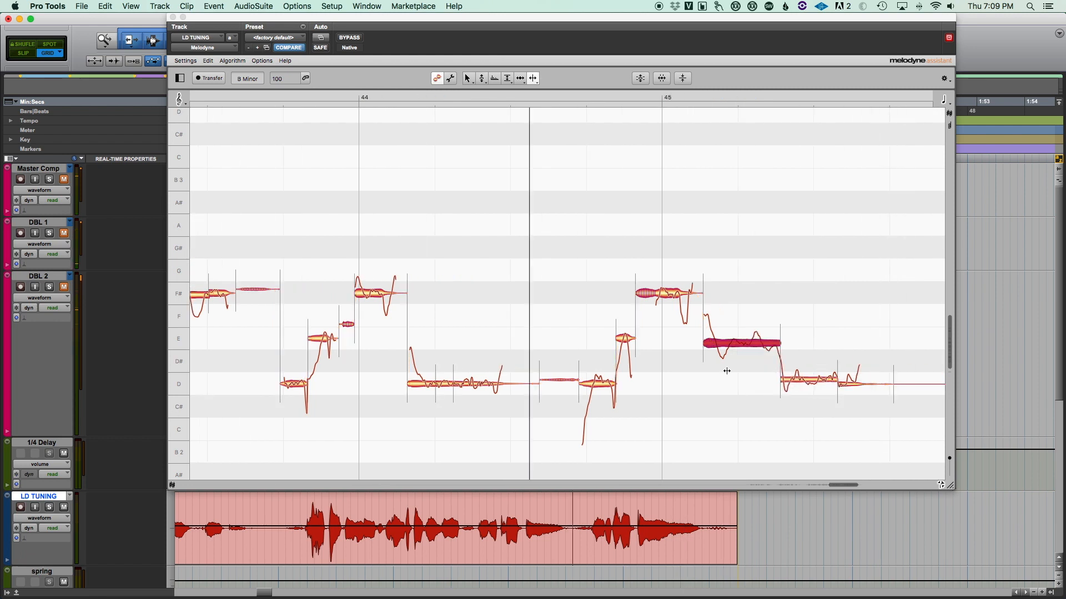
pyautogui.doubleClick(731, 343)
pyautogui.doubleClick(765, 345)
pyautogui.rightClick(764, 345)
pyautogui.click(680, 373)
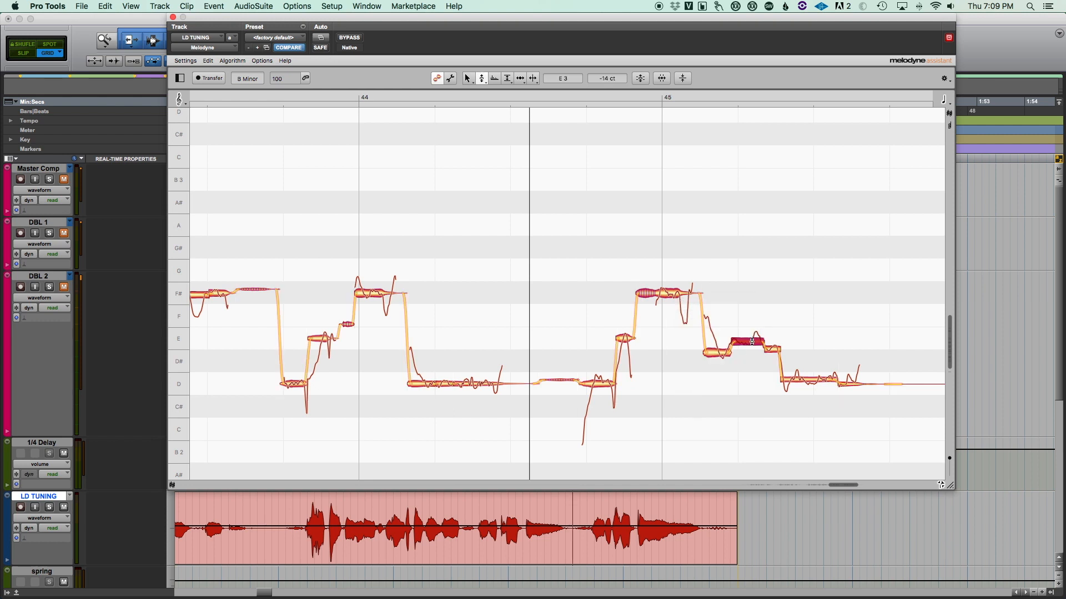
# Step: Snap the middle part of the split note after bar 45 to E3 and reduce its pitch modulation to 61%
pyautogui.rightClick(752, 342)
pyautogui.click(757, 344)
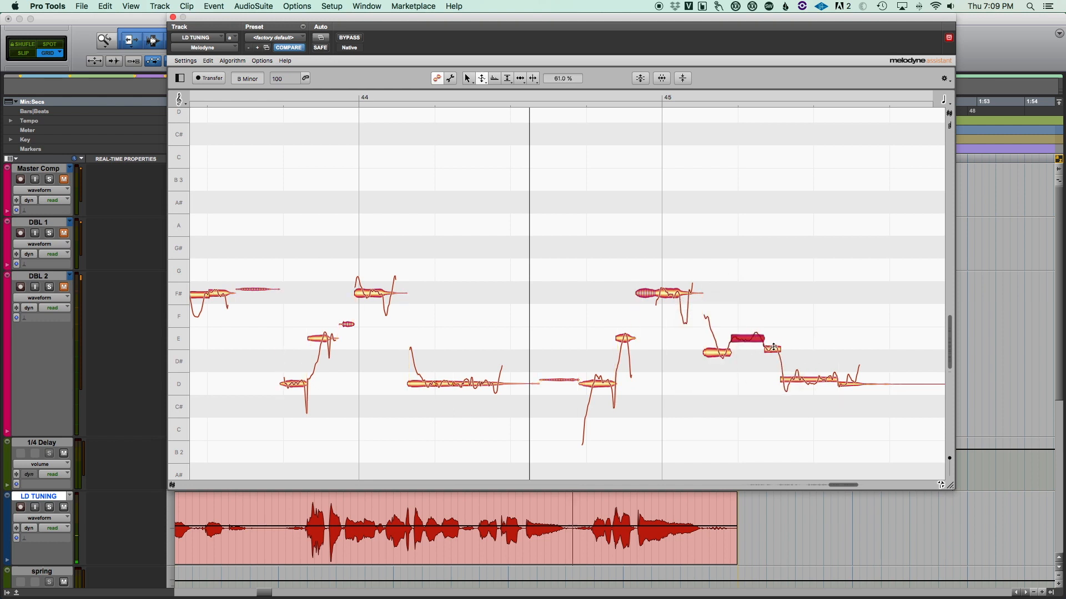
pyautogui.hscroll(-1, 756, 362)
# Step: Snap the last and first parts of the split note after bar 45 to D#3 and play the phrase
pyautogui.rightClick(755, 339)
pyautogui.click(774, 336)
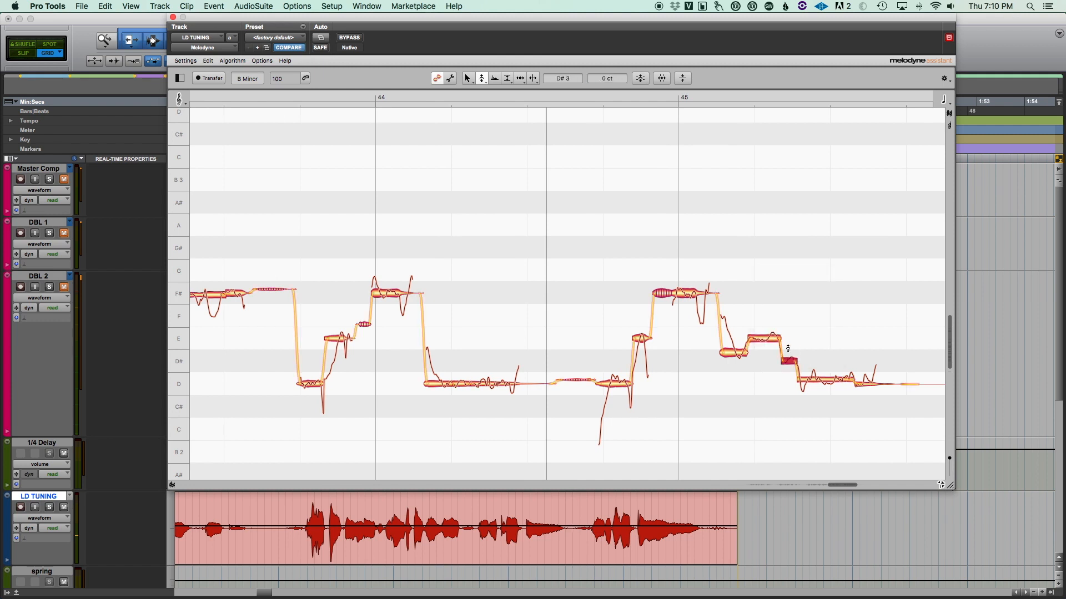
pyautogui.doubleClick(739, 358)
pyautogui.press('space')
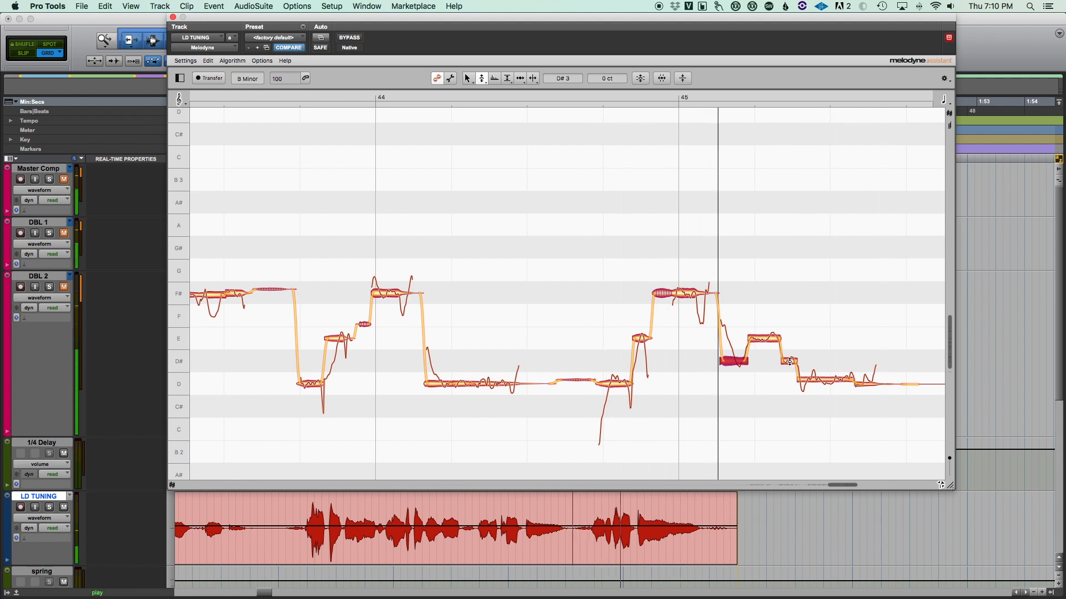
pyautogui.press('space')
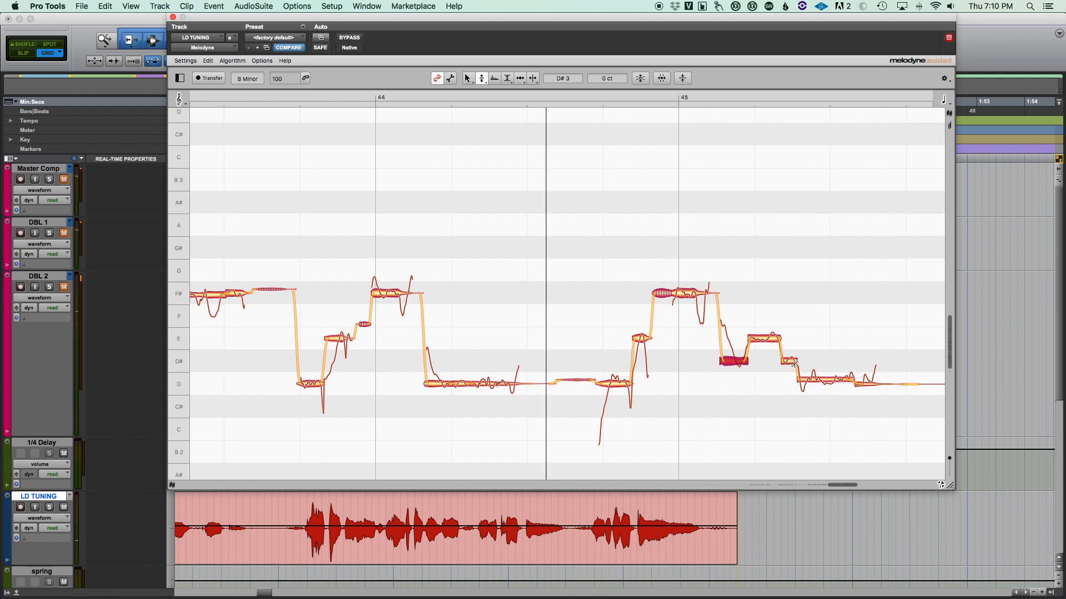
# Step: Raise the split note's last part to E3, play the phrase, and nudge its first part up to D#3 +27 ct
pyautogui.moveTo(793, 364); pyautogui.dragTo(794, 345)
pyautogui.press('space')
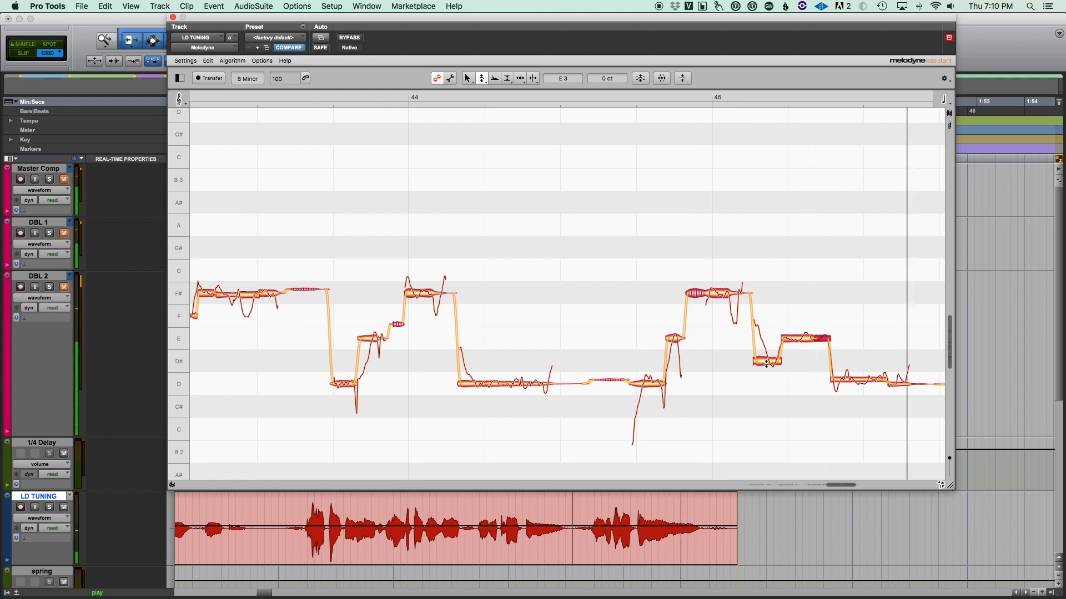
pyautogui.click(774, 362)
pyautogui.moveTo(774, 362); pyautogui.dragTo(773, 355)
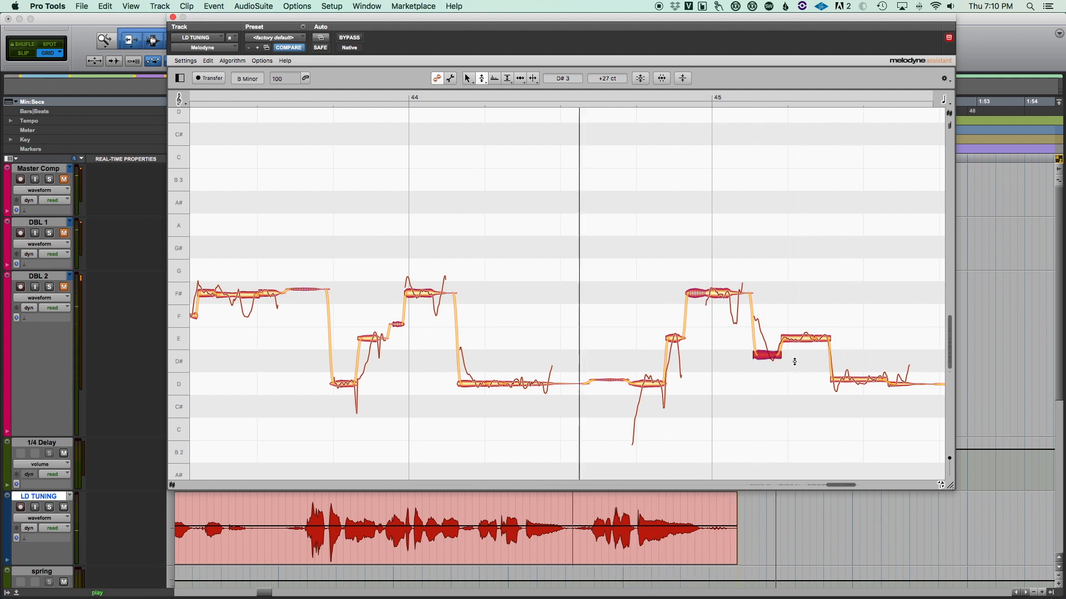
# Step: Snap the long note that follows the split E3 phrase after bar 45 to D3
pyautogui.hscroll(4, 782, 363)
pyautogui.scroll(-1, 783, 363)
pyautogui.click(749, 364)
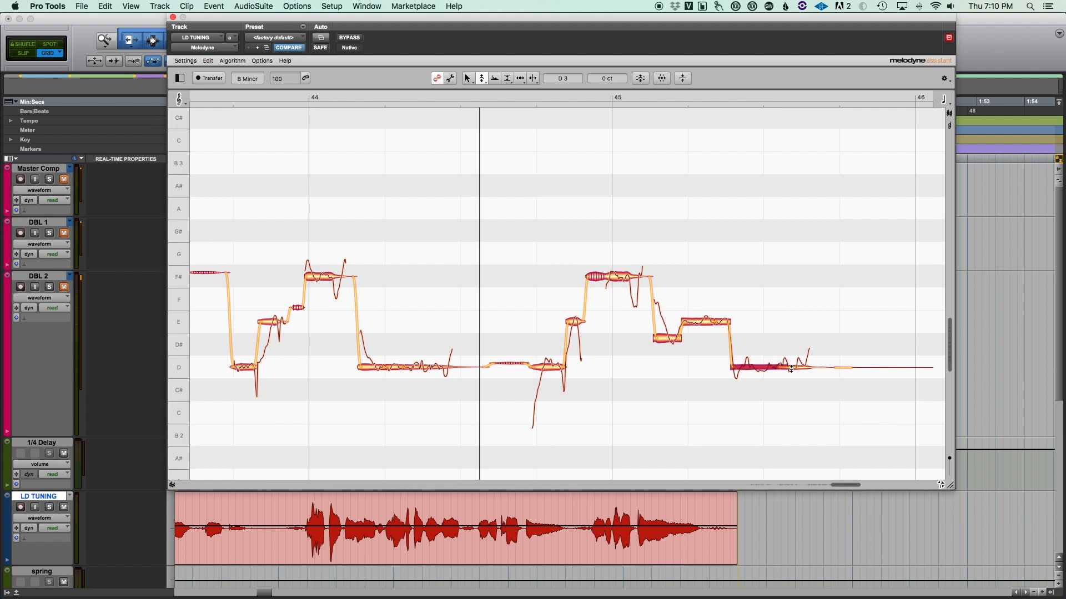
# Step: Set the pitch drift of the final D3 note's tail to -347% and play the phrase
pyautogui.rightClick(747, 368)
pyautogui.click(746, 393)
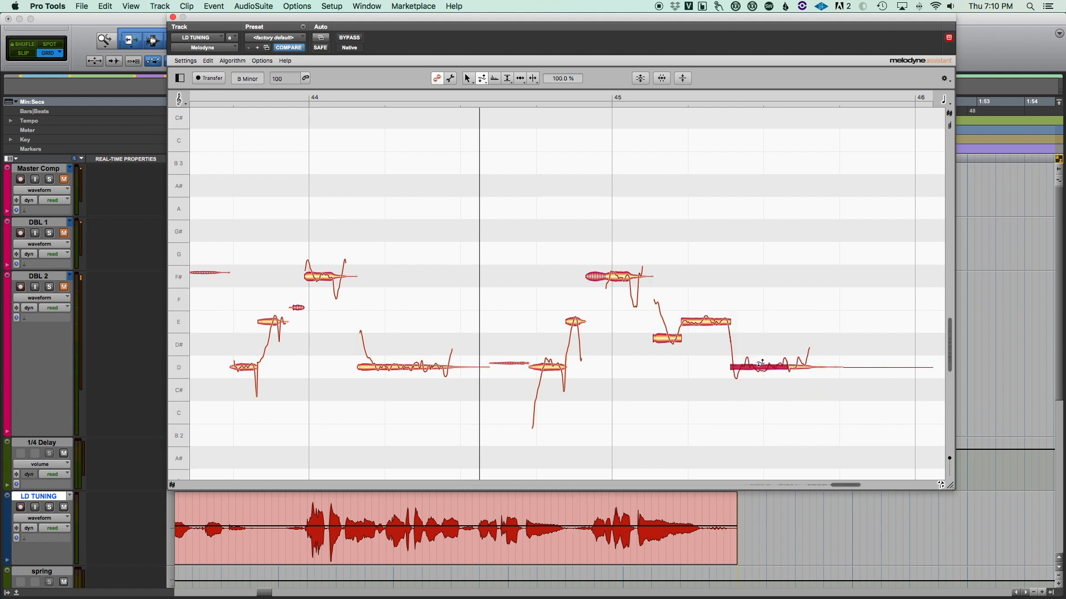
pyautogui.click(799, 366)
pyautogui.moveTo(806, 417); pyautogui.dragTo(806, 474)
pyautogui.press('space')
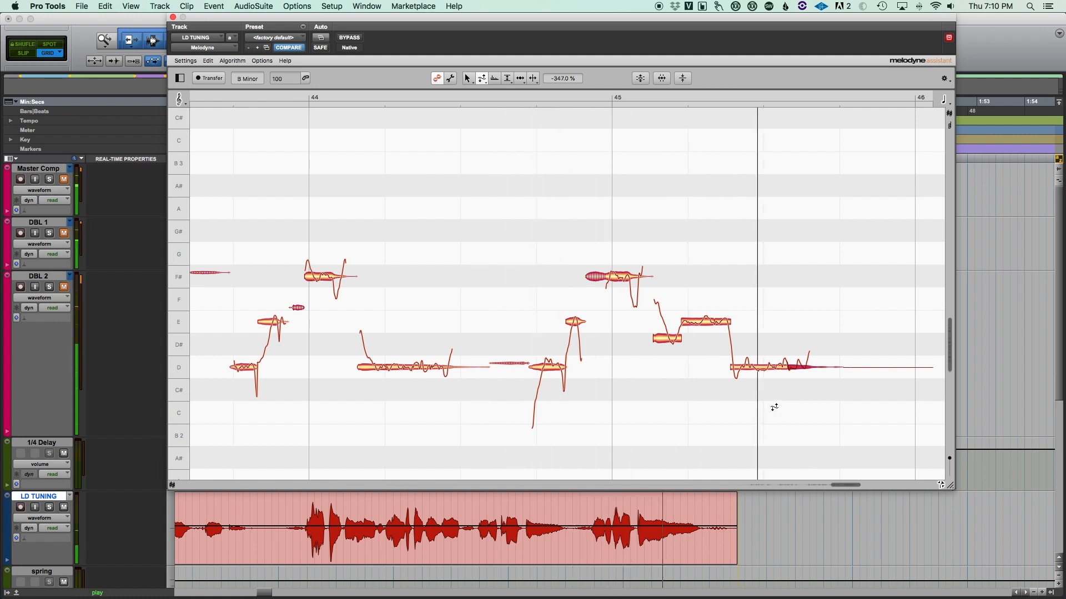
pyautogui.press('space')
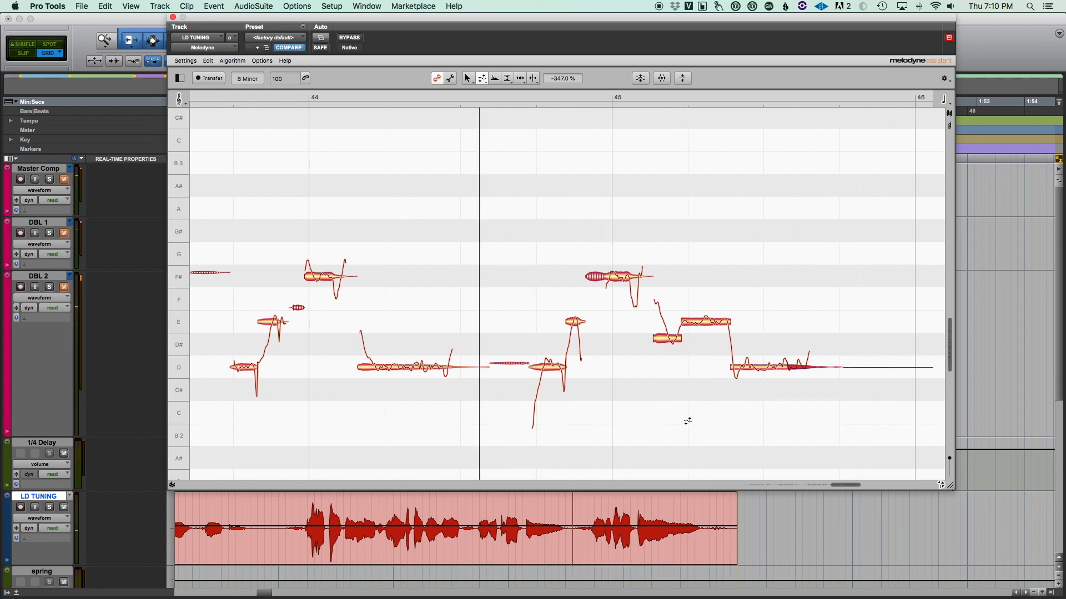
# Step: Play the whole tuned verse 2 vocal from the start of the LD TUNING clip
pyautogui.click(653, 510)
pyautogui.press('r')
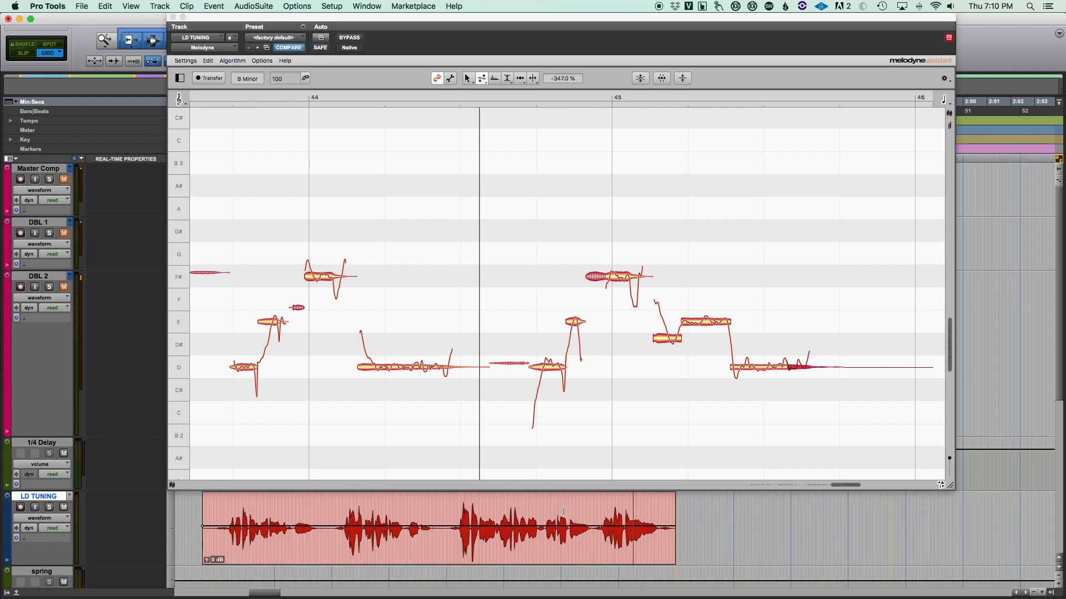
pyautogui.click(220, 511)
pyautogui.press('space')
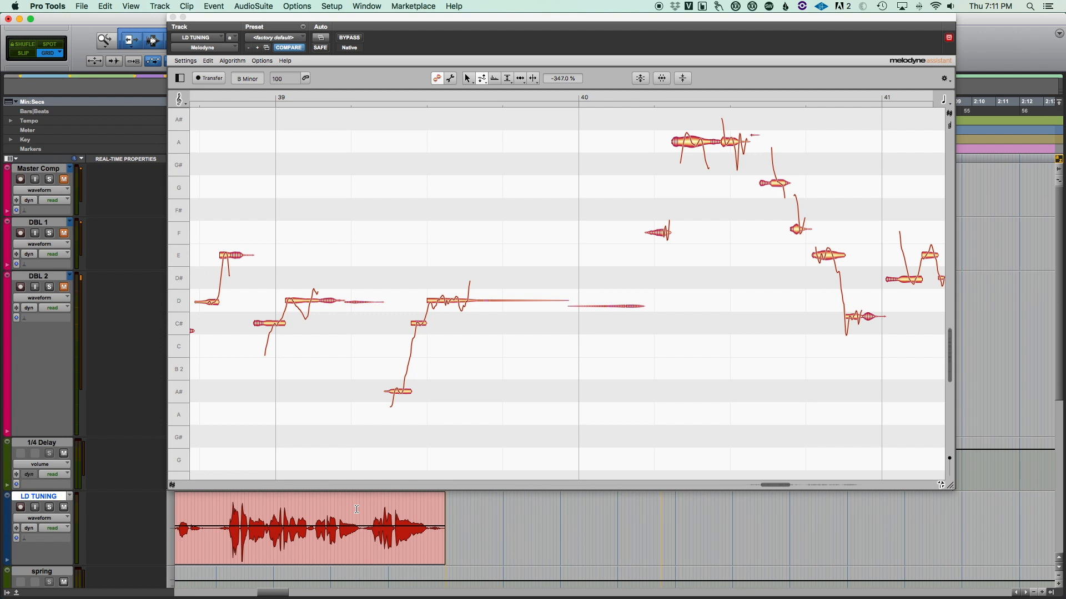
# Step: Close Melodyne, switch to the Mix window, and move the LD TUNING channel between DBL 2 and 1/4 Delay
pyautogui.click(173, 18)
pyautogui.press('super+bracketleft')
pyautogui.press('super+bracketleft')
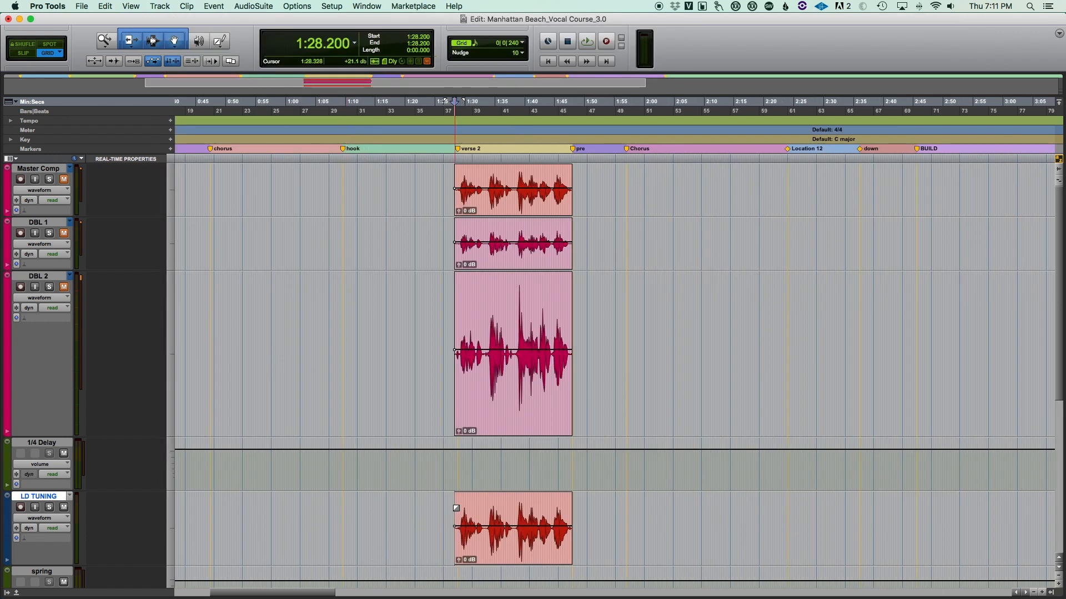
pyautogui.press('super+equal')
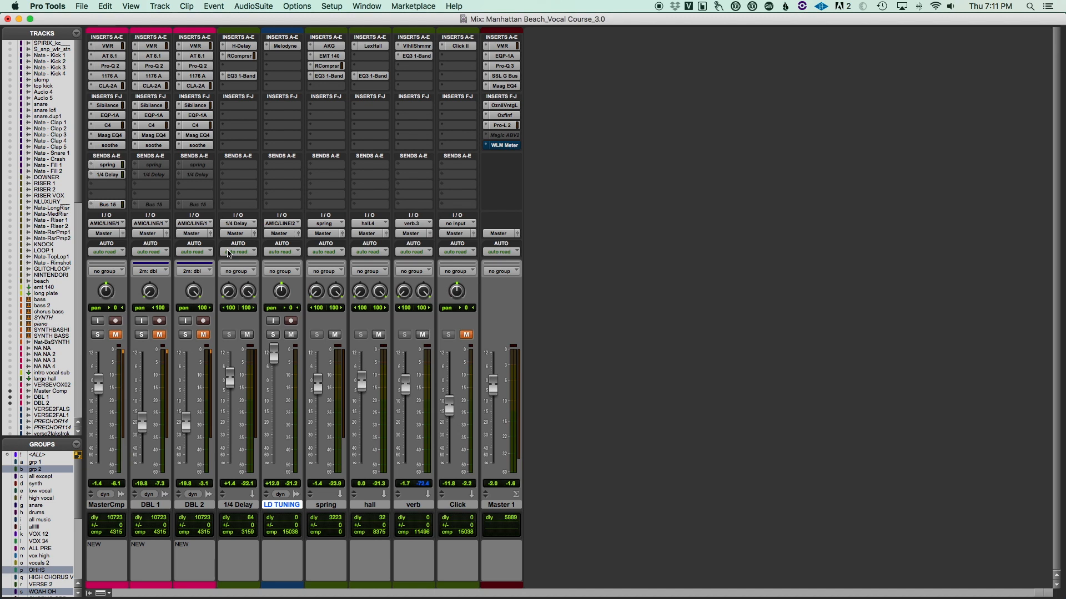
pyautogui.moveTo(287, 509); pyautogui.dragTo(238, 507)
# Step: Insert Auto-Tune 8.1 (mono) after Melodyne on the LD TUNING track
pyautogui.click(238, 56)
pyautogui.moveTo(238, 57)
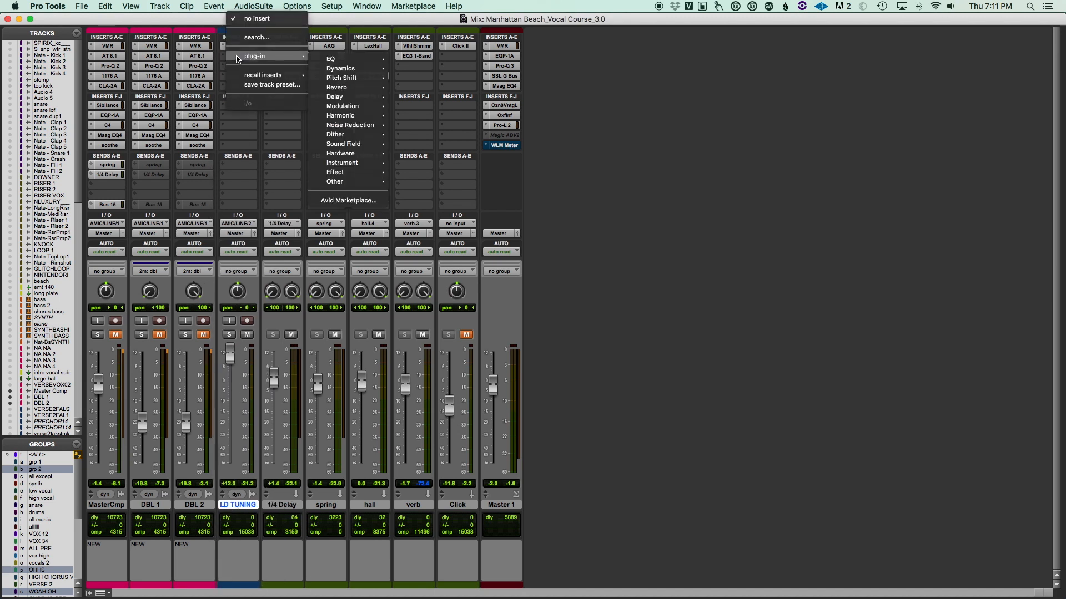
pyautogui.write('antare')
pyautogui.press('BackSpace')
pyautogui.press('BackSpace')
pyautogui.press('BackSpace')
pyautogui.press('BackSpace')
pyautogui.press('BackSpace')
pyautogui.write('au')
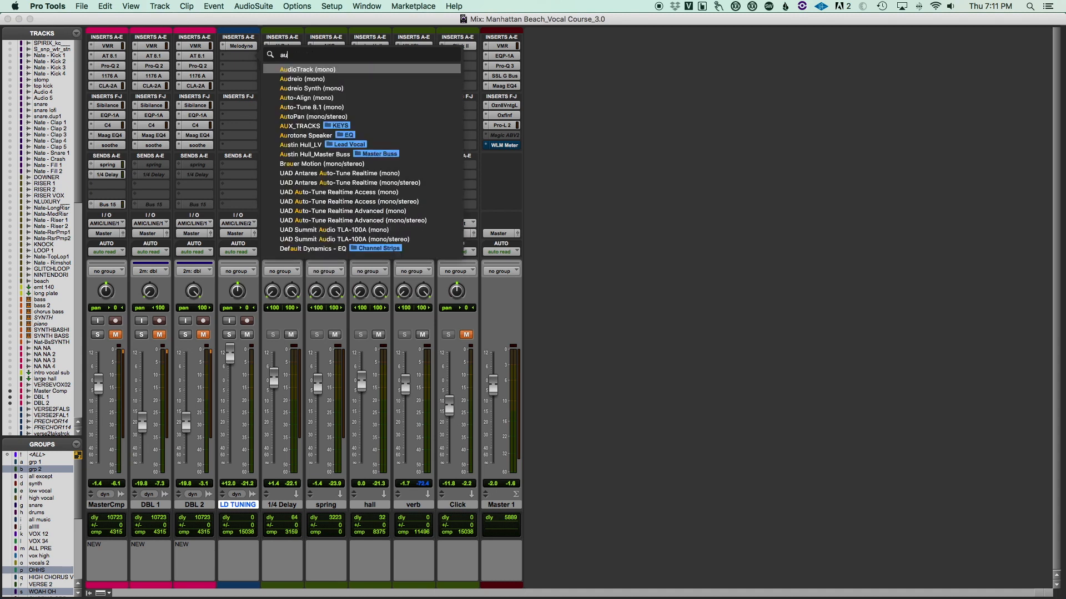
pyautogui.write('to')
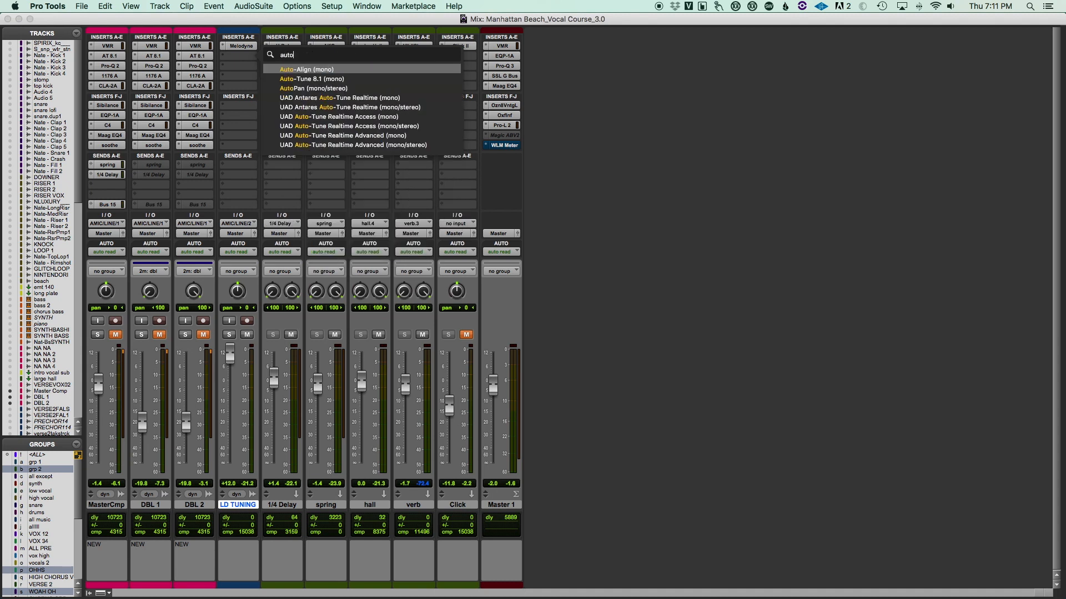
pyautogui.click(332, 81)
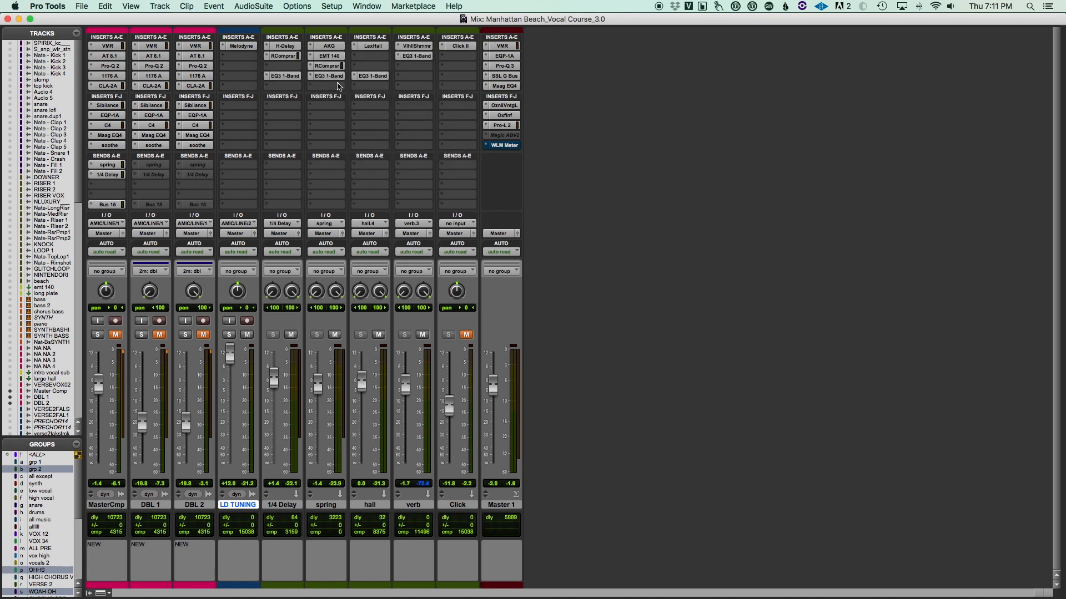
pyautogui.press('super+w')
# Step: Open Auto-Tune on LD TUNING and set the key to G, the scale to Major and the input type to Alto/Tenor
pyautogui.click(240, 56)
pyautogui.click(618, 118)
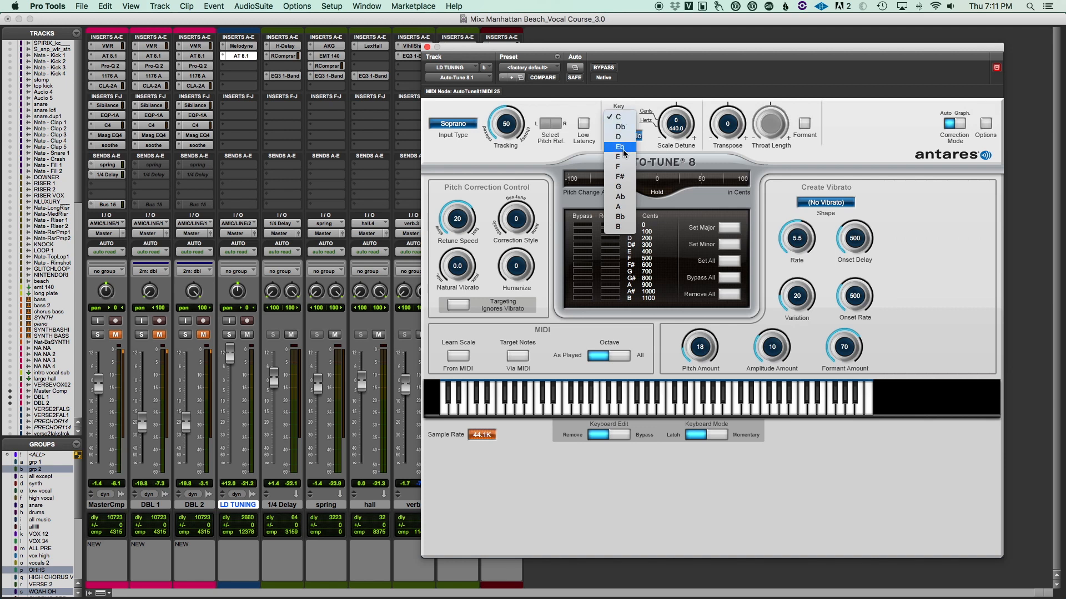
pyautogui.click(620, 192)
pyautogui.click(624, 147)
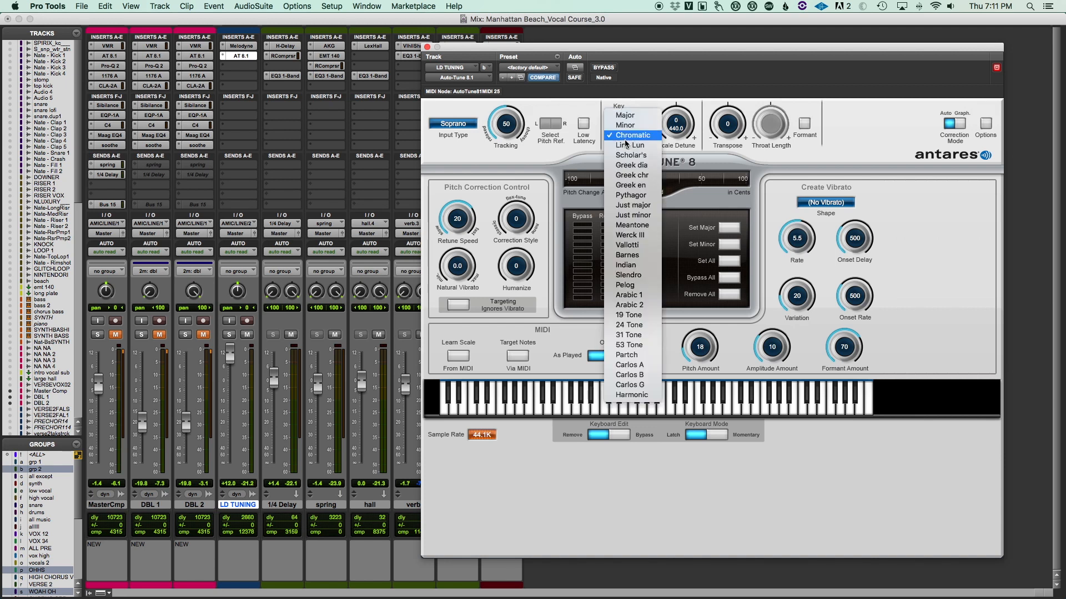
pyautogui.click(629, 118)
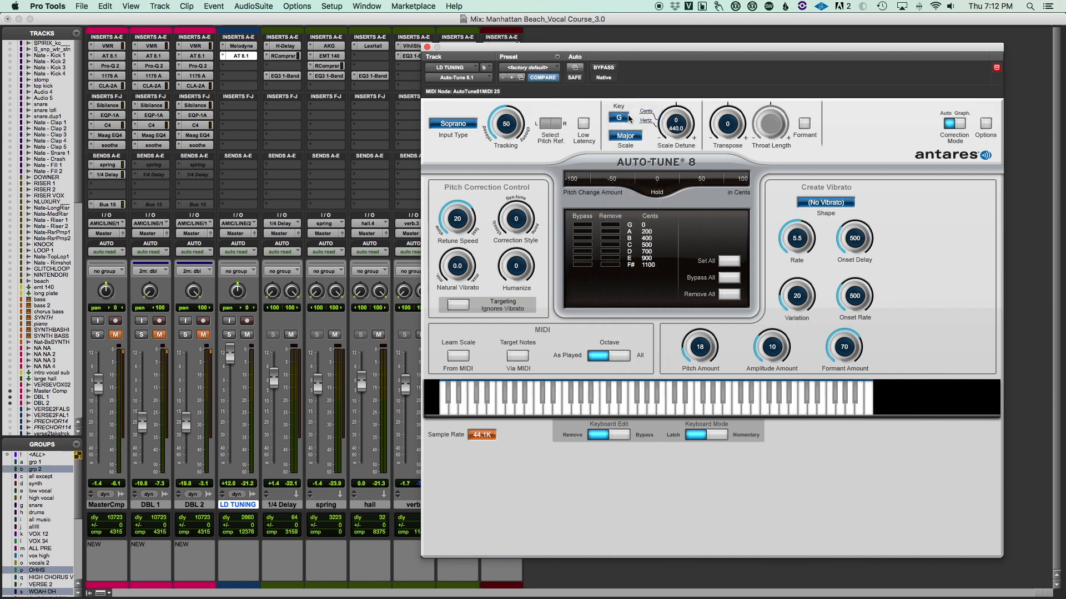
pyautogui.click(461, 125)
pyautogui.click(461, 134)
pyautogui.moveTo(573, 53); pyautogui.dragTo(588, 54)
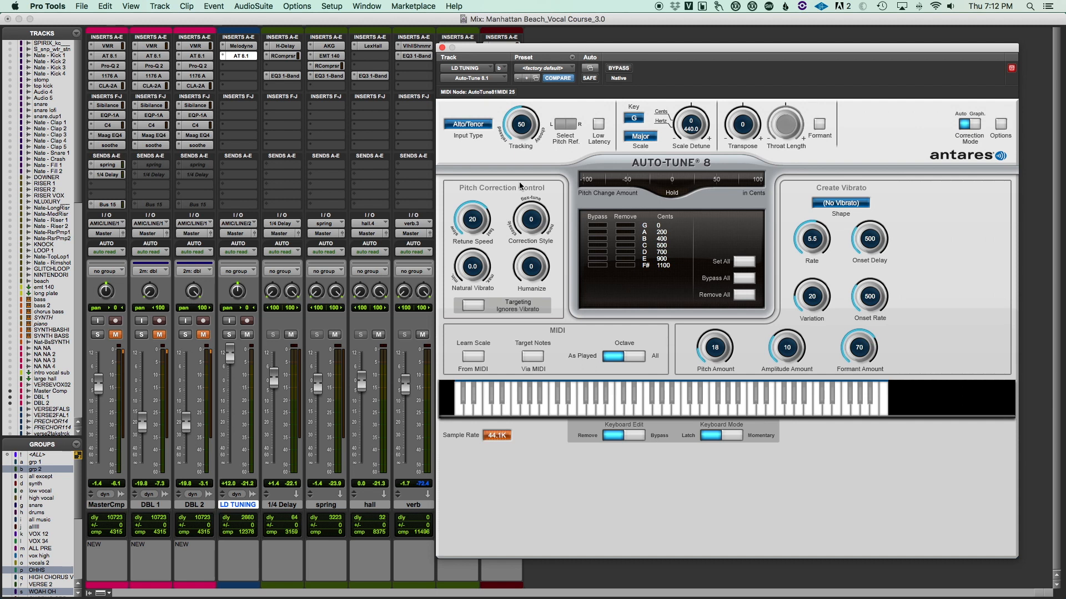
# Step: Set Auto-Tune's Retune Speed to 105 for playback of the vocal
pyautogui.moveTo(484, 220)
pyautogui.mouseDown()
pyautogui.moveTo(482, 211)
pyautogui.moveTo(471, 220)
pyautogui.mouseUp()
pyautogui.moveTo(473, 224); pyautogui.dragTo(472, 187)
pyautogui.click(182, 364)
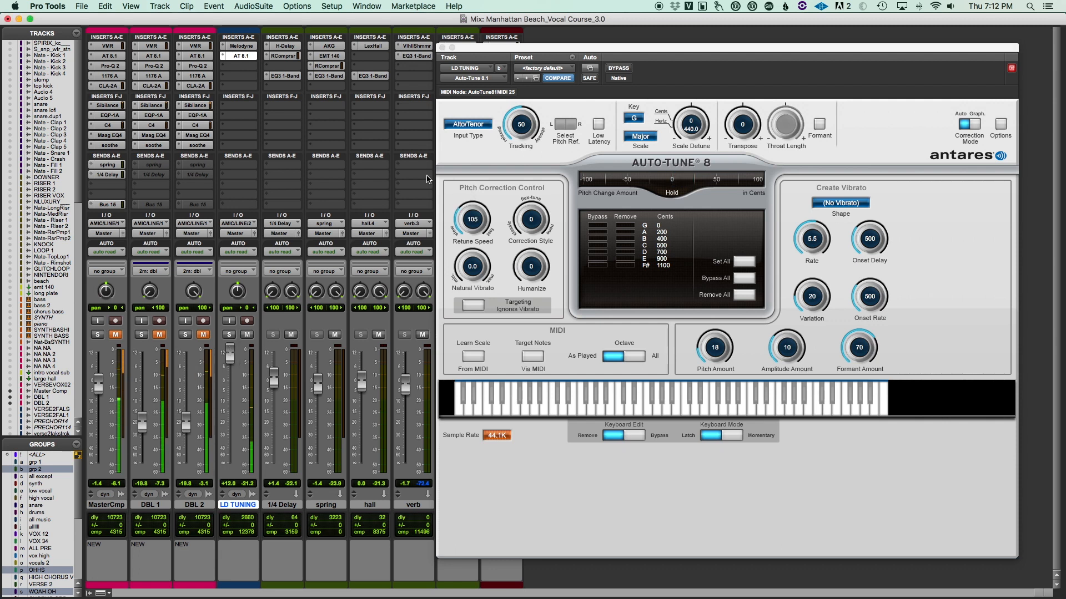
# Step: Lower Auto-Tune's Retune Speed in stages to 30 while listening to the vocal
pyautogui.click(466, 219)
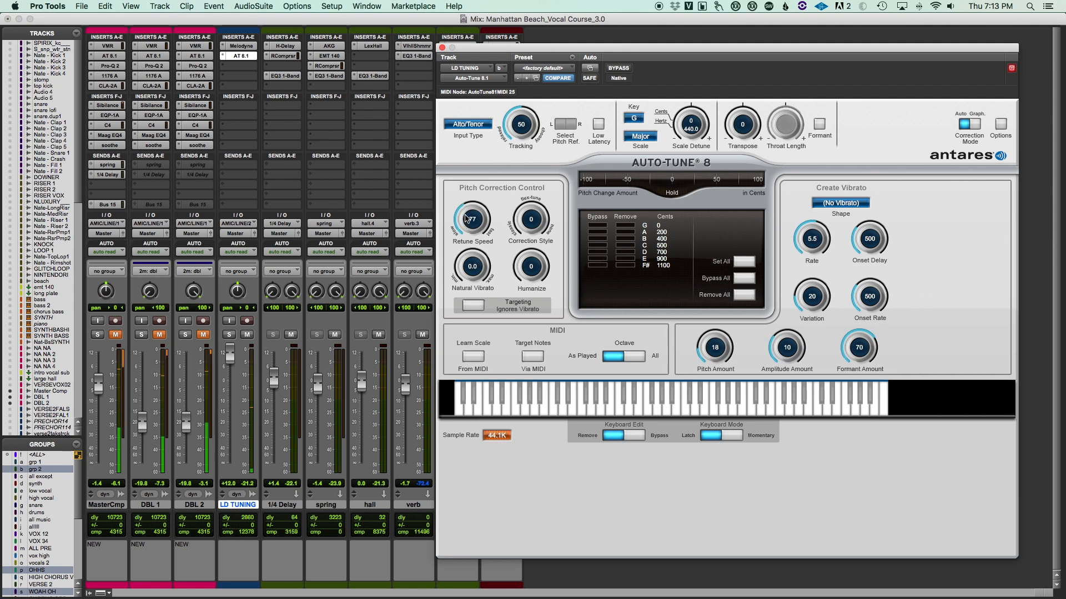
pyautogui.moveTo(465, 215); pyautogui.dragTo(468, 199)
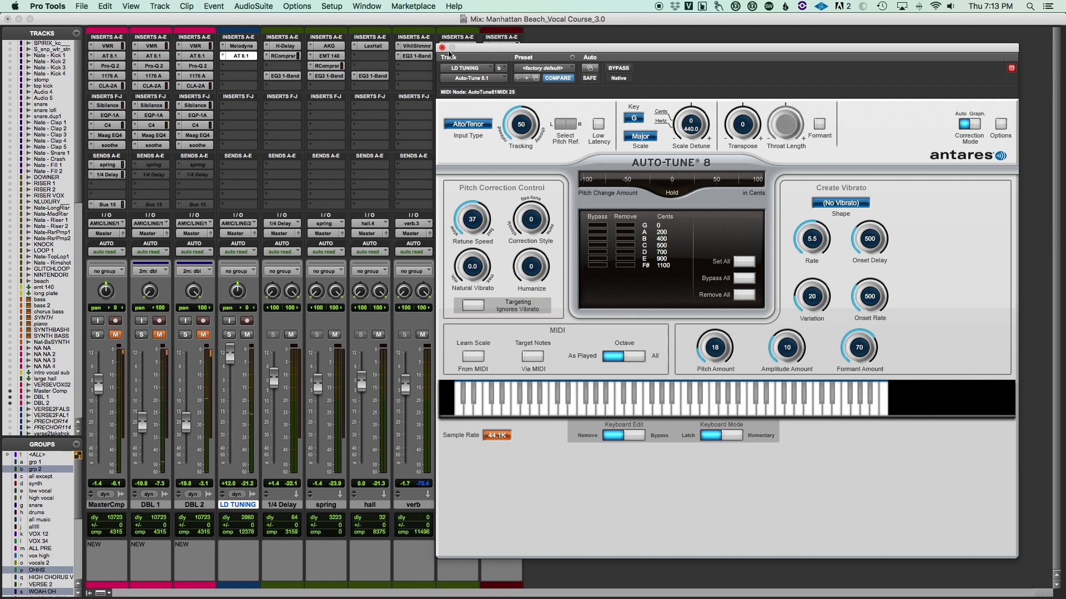
pyautogui.moveTo(472, 222); pyautogui.dragTo(473, 222)
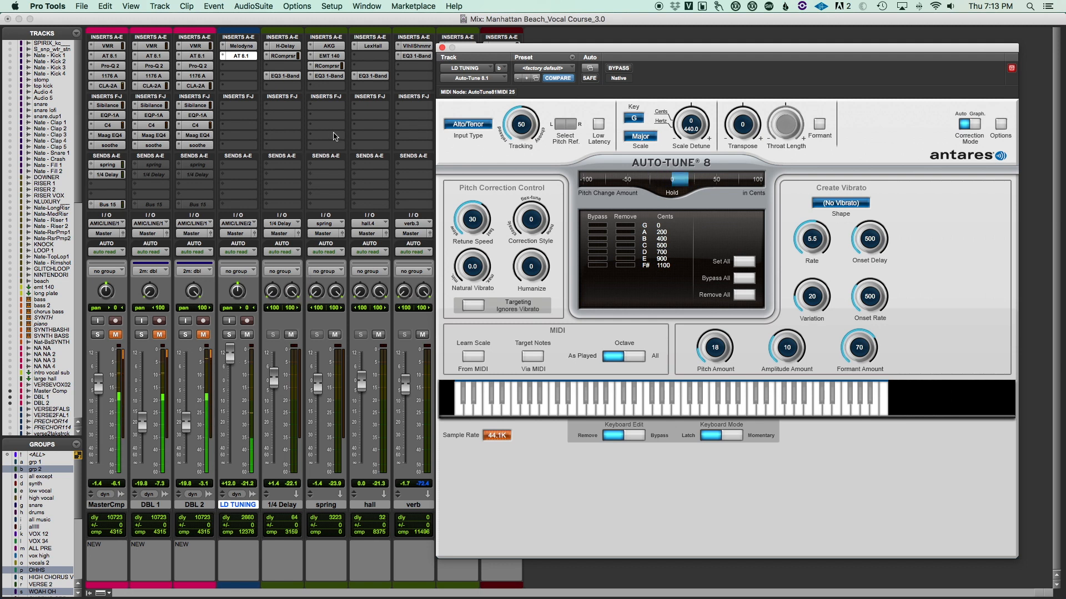
# Step: Bring Auto-Tune's Retune Speed down gradually to 0 while the vocal plays
pyautogui.scroll(-2, 469, 227)
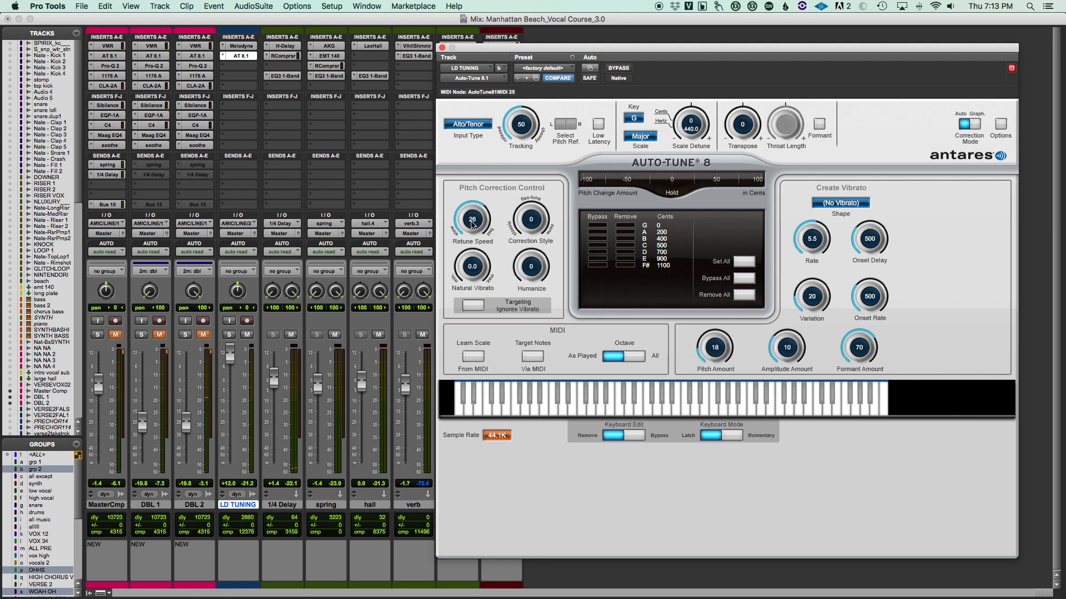
pyautogui.scroll(-3, 472, 224)
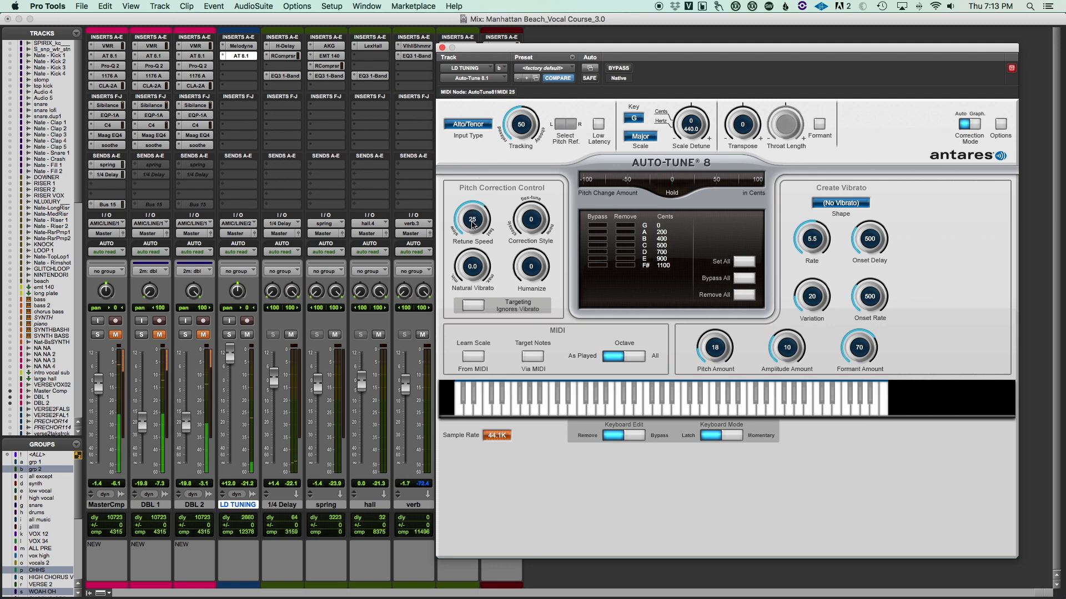
pyautogui.scroll(-1, 472, 224)
pyautogui.scroll(-10, 472, 222)
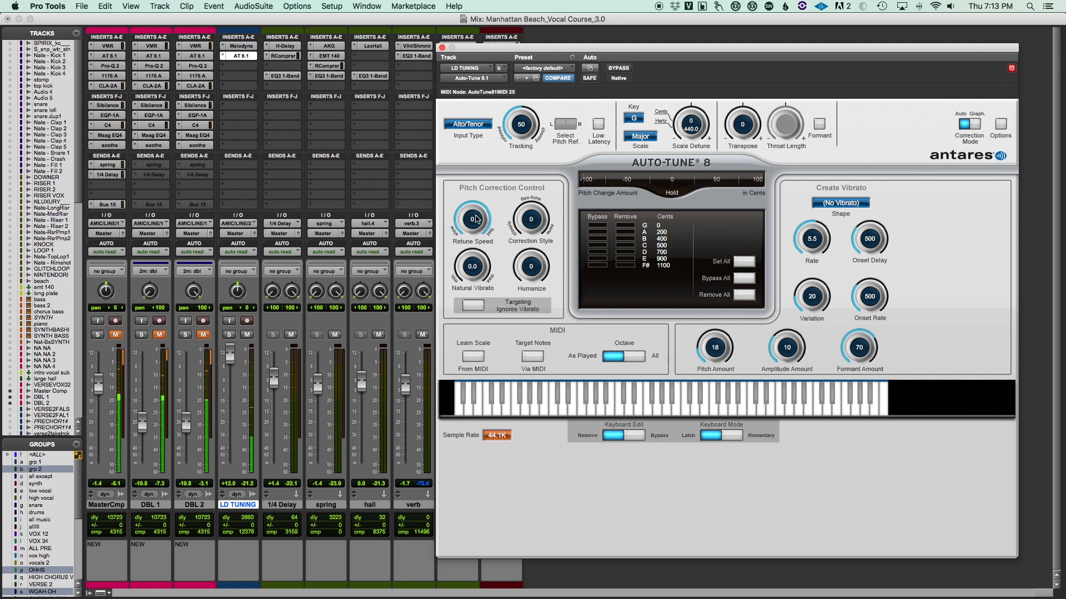
# Step: Raise Auto-Tune's Retune Speed in stages to 25 while listening to the vocal
pyautogui.scroll(11, 476, 220)
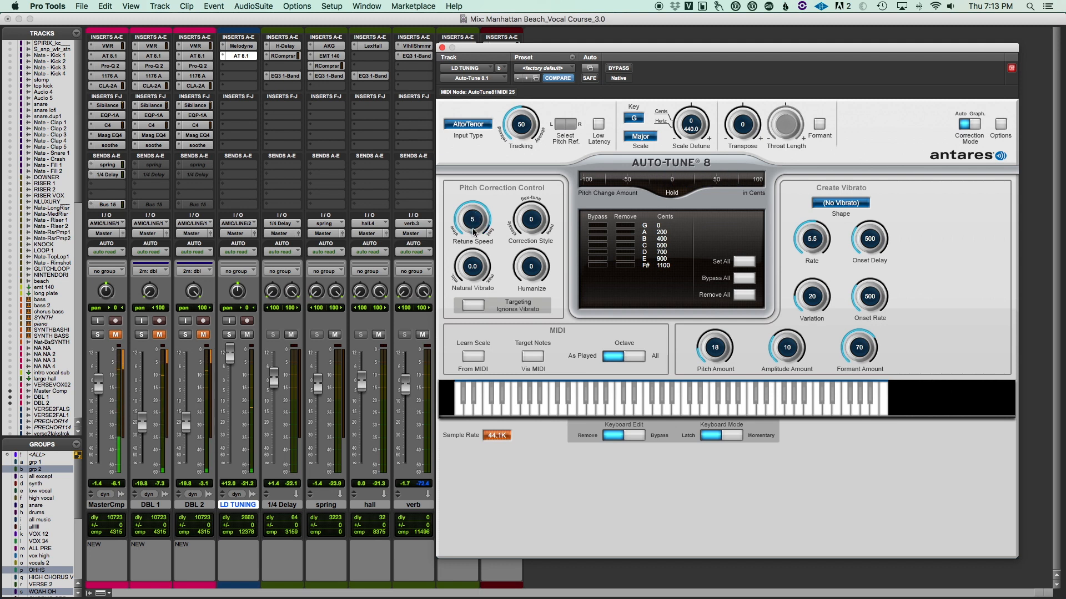
pyautogui.scroll(5, 472, 241)
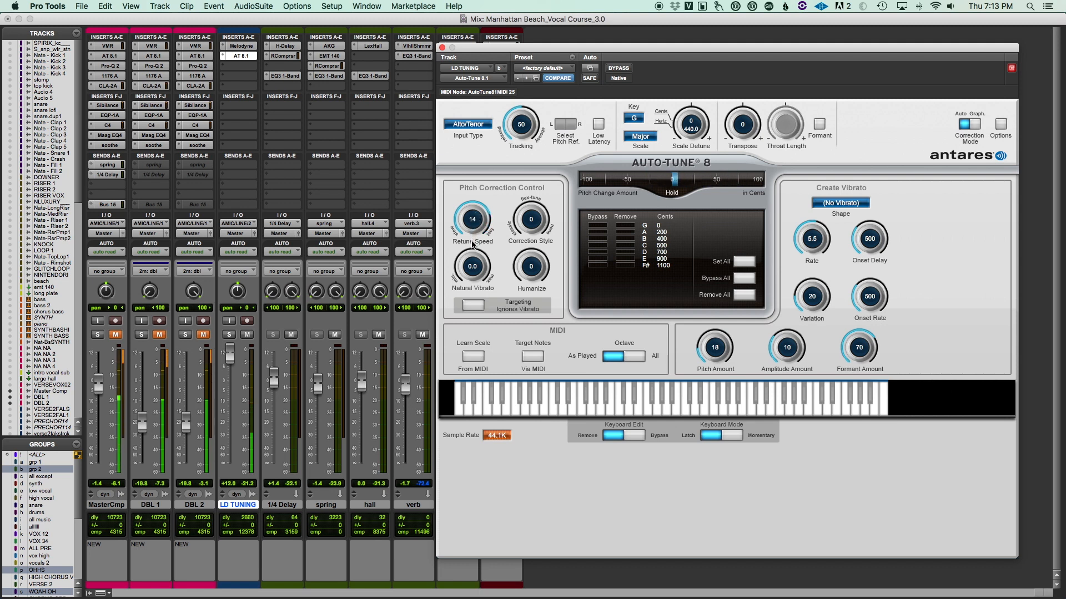
pyautogui.scroll(3, 472, 245)
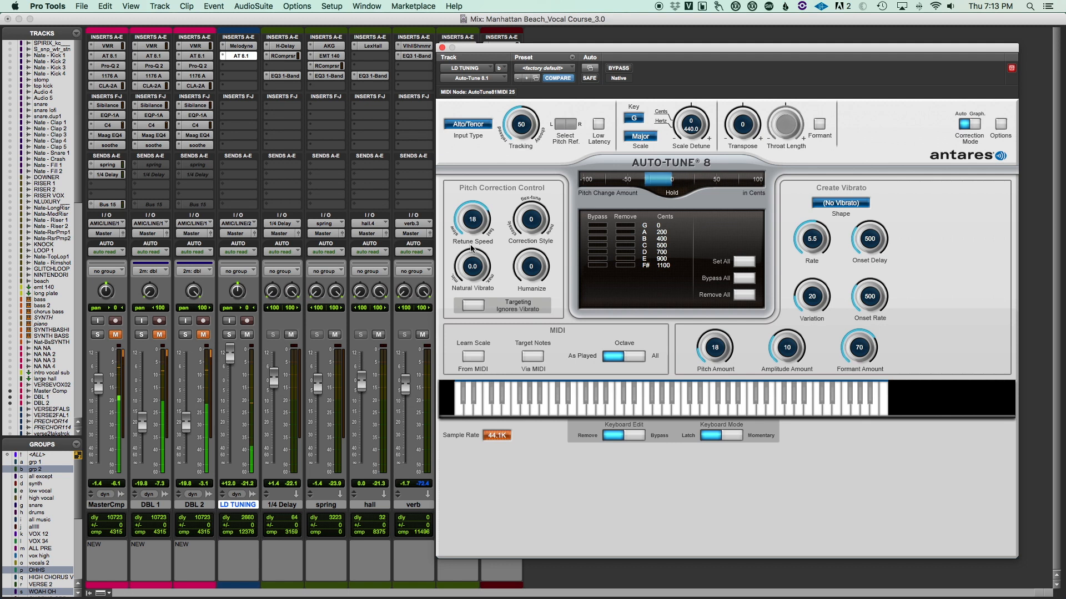
pyautogui.scroll(-2, 471, 249)
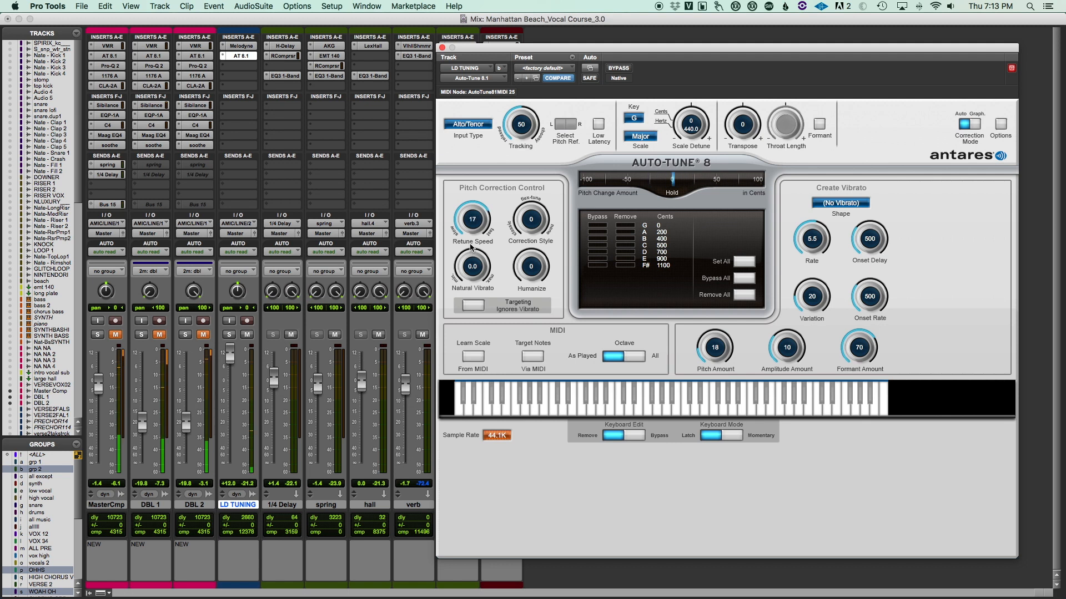
pyautogui.scroll(2, 470, 248)
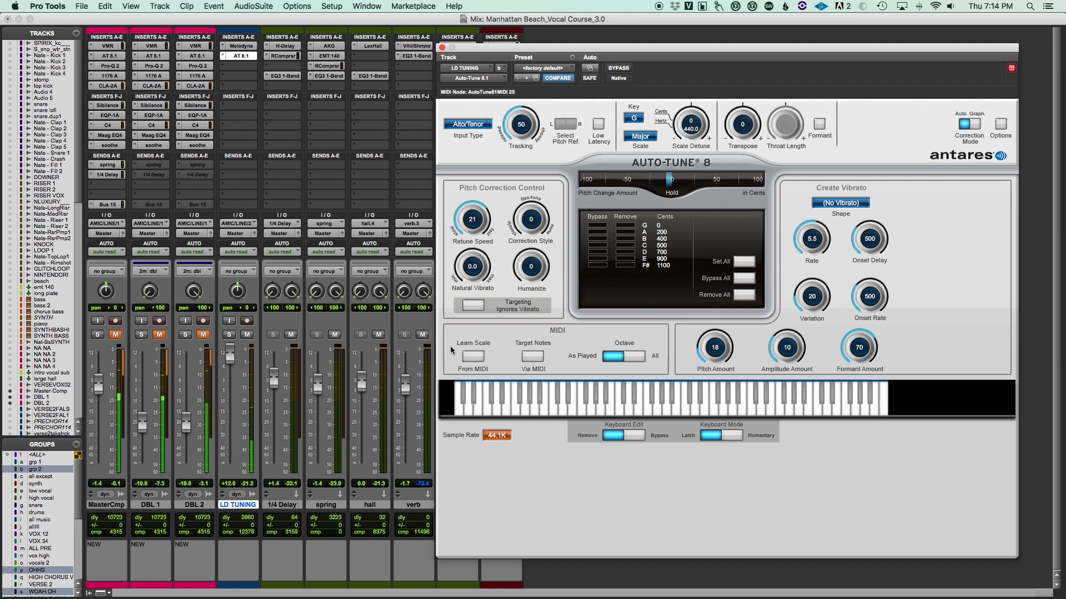
pyautogui.scroll(4, 465, 231)
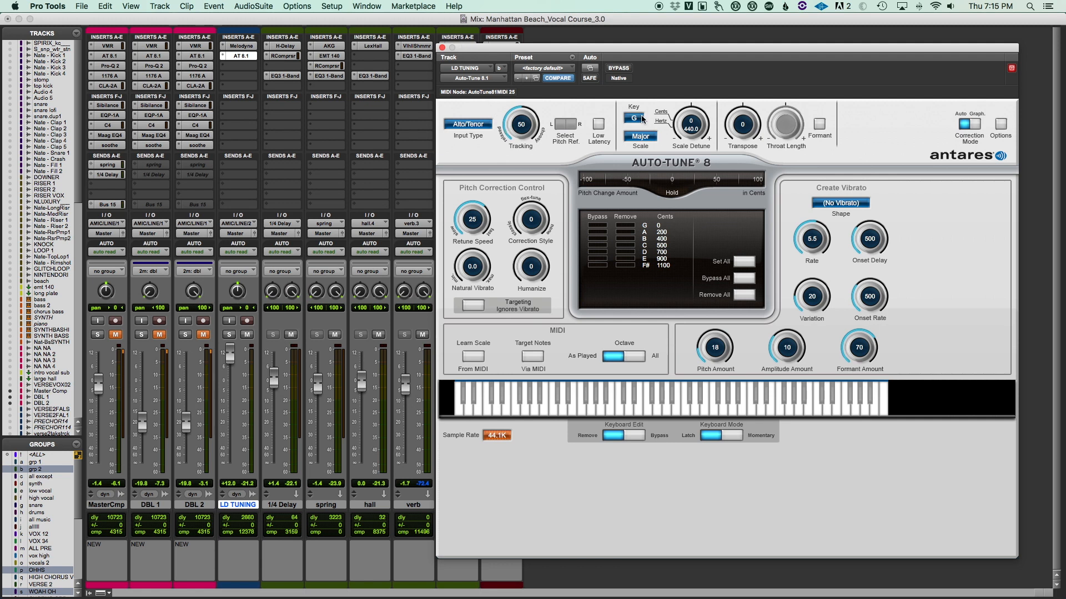
# Step: Check Auto-Tune's scale and input type choices, keeping Major and Alto/Tenor selected
pyautogui.click(641, 137)
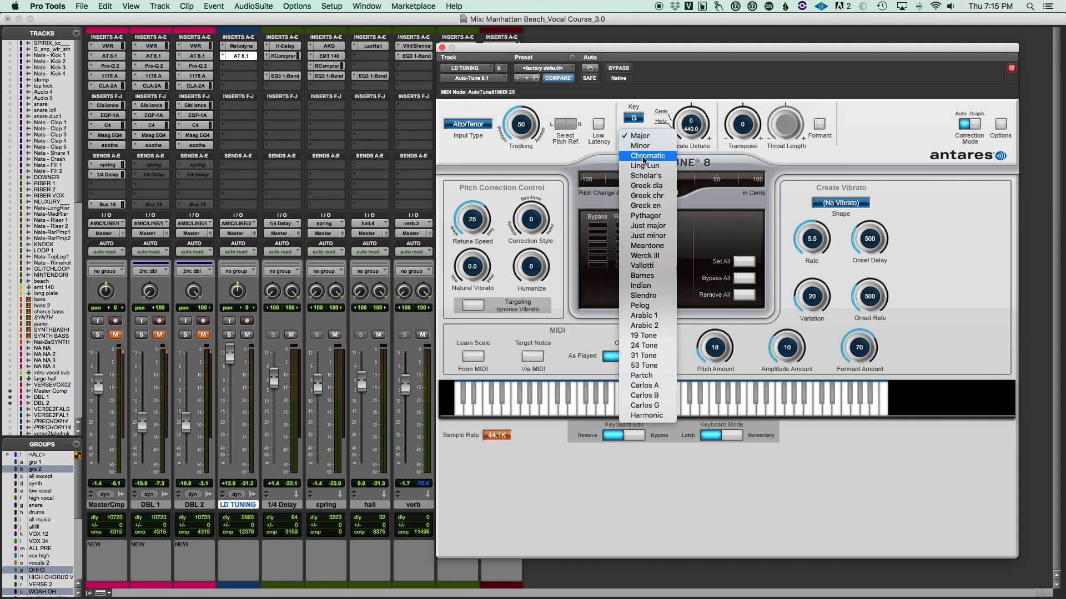
pyautogui.click(641, 139)
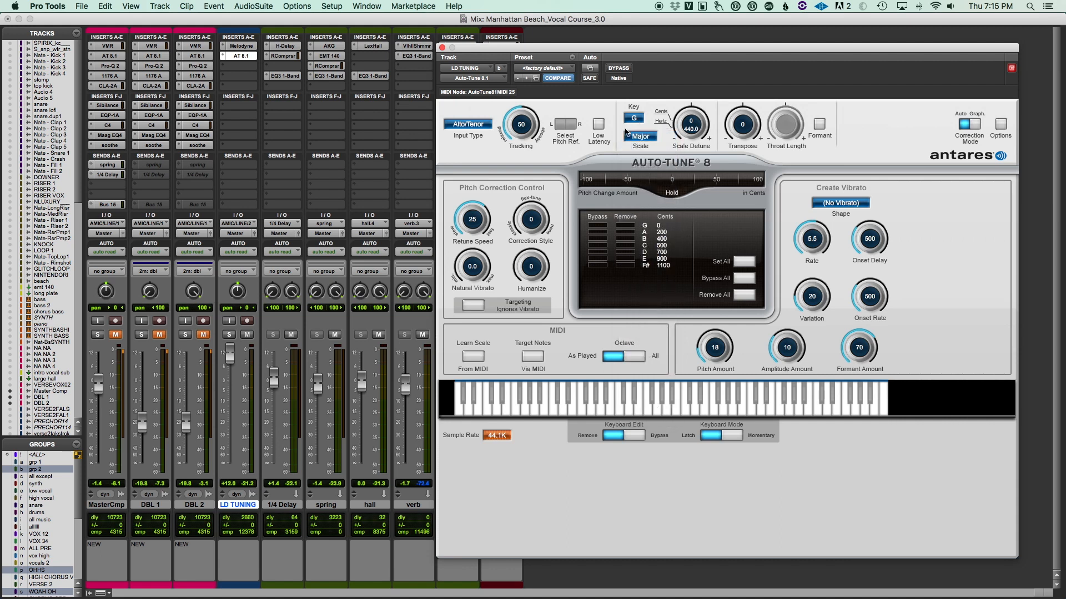
pyautogui.click(478, 125)
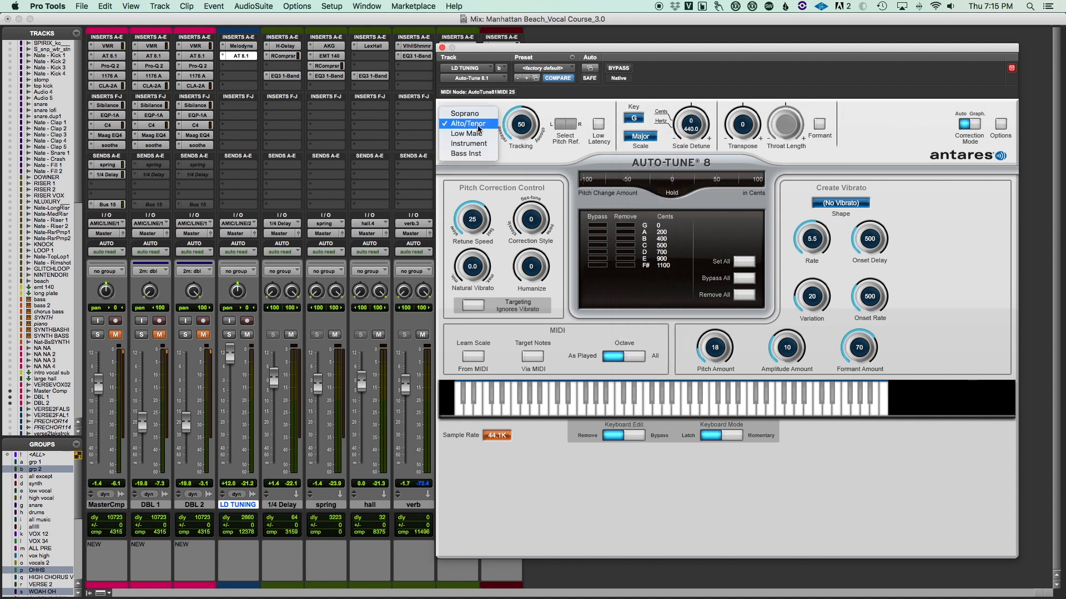
pyautogui.click(480, 128)
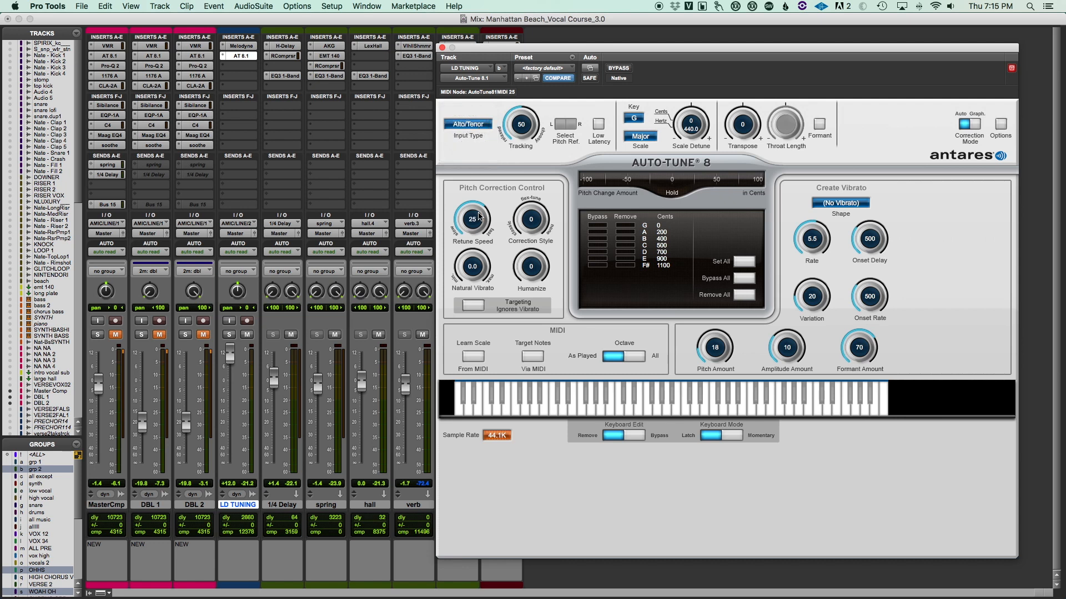
# Step: Move the Auto-Tune window over the mixer channels next to the LD TUNING strip
pyautogui.moveTo(478, 219); pyautogui.dragTo(459, 204)
pyautogui.moveTo(476, 49); pyautogui.dragTo(294, 44)
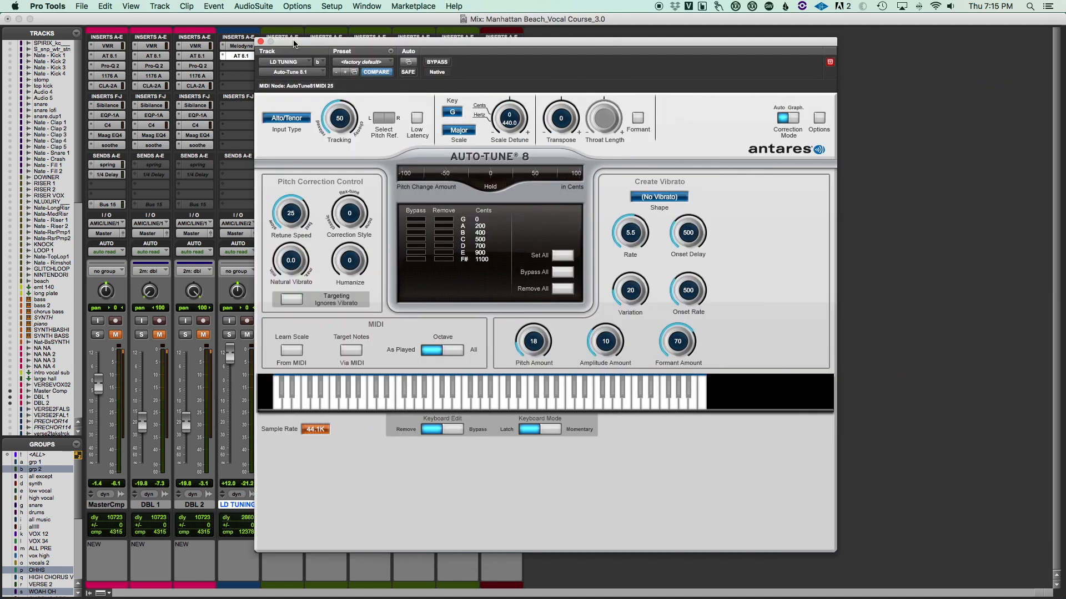